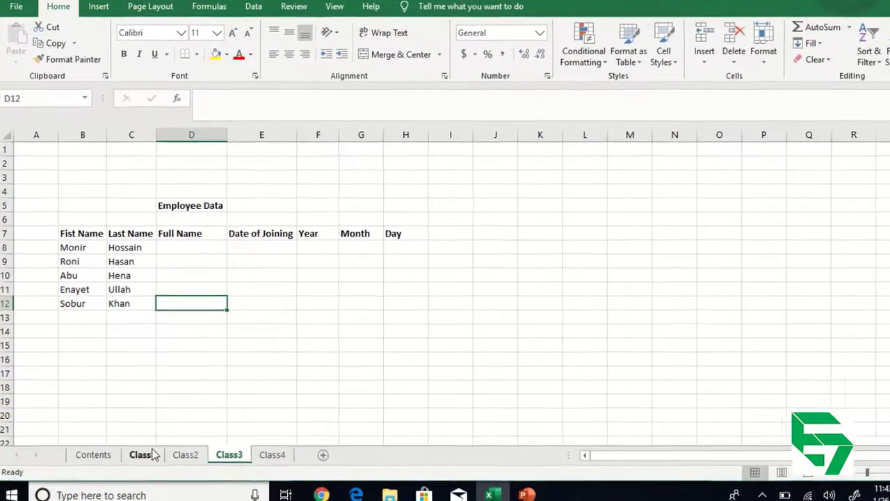
# Step: Look through the Class1 and Class2 sheets, then review the Contents basic functions SUM to AVERAGE
pyautogui.click(149, 453)
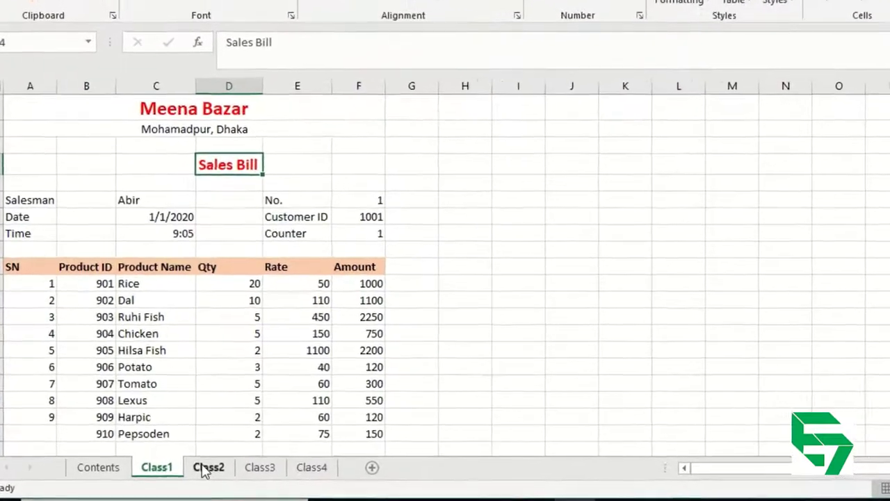
pyautogui.click(201, 464)
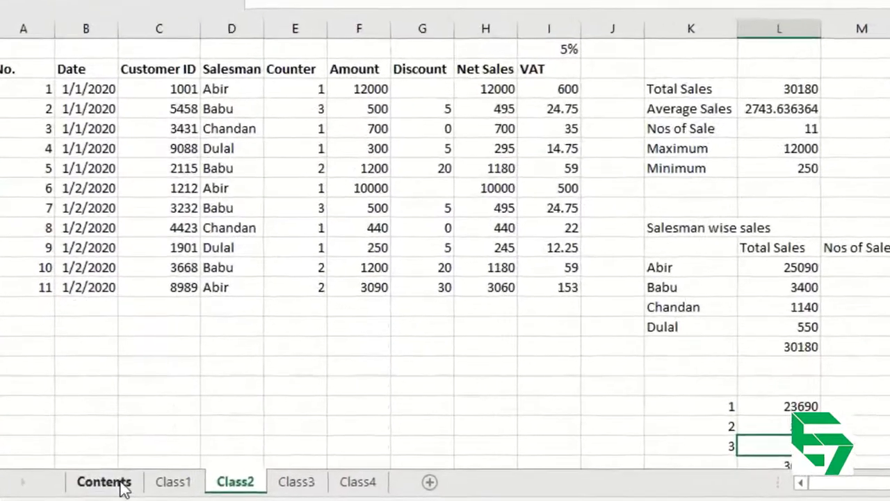
pyautogui.click(121, 483)
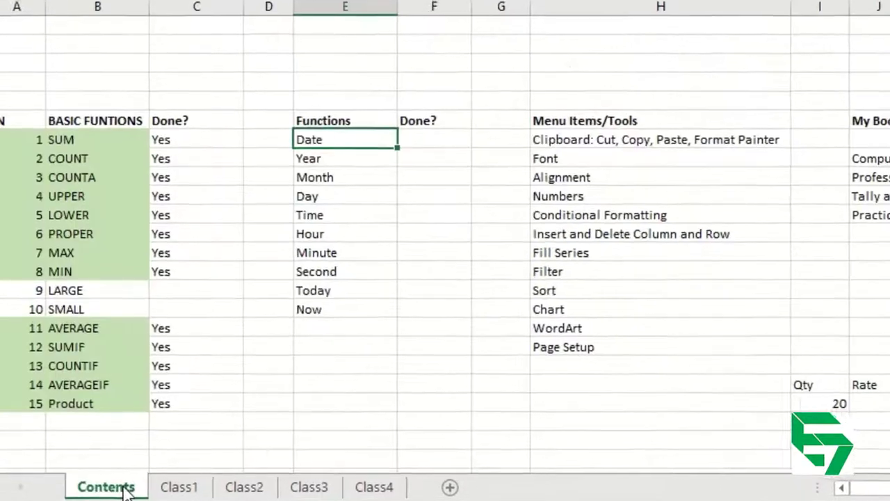
pyautogui.moveTo(61, 104); pyautogui.dragTo(125, 320)
# Step: Mark LARGE and SMALL as done with Yes in the Contents checklist
pyautogui.click(191, 272)
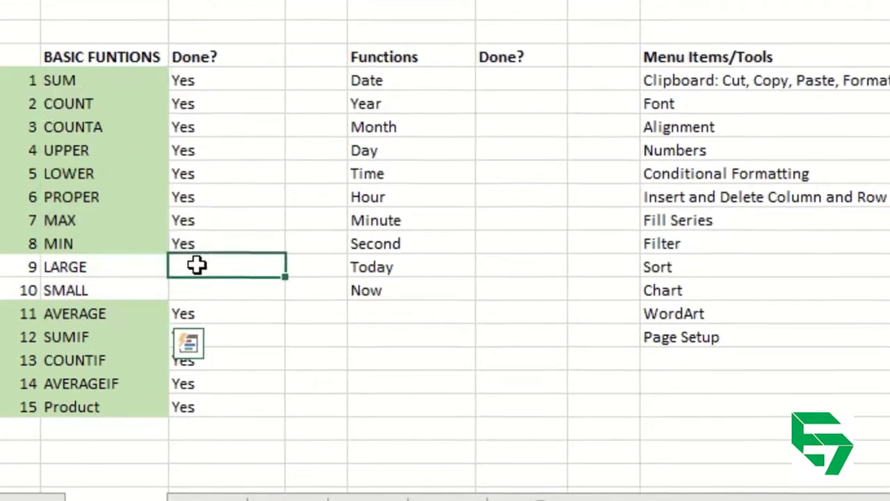
pyautogui.write('Yes')
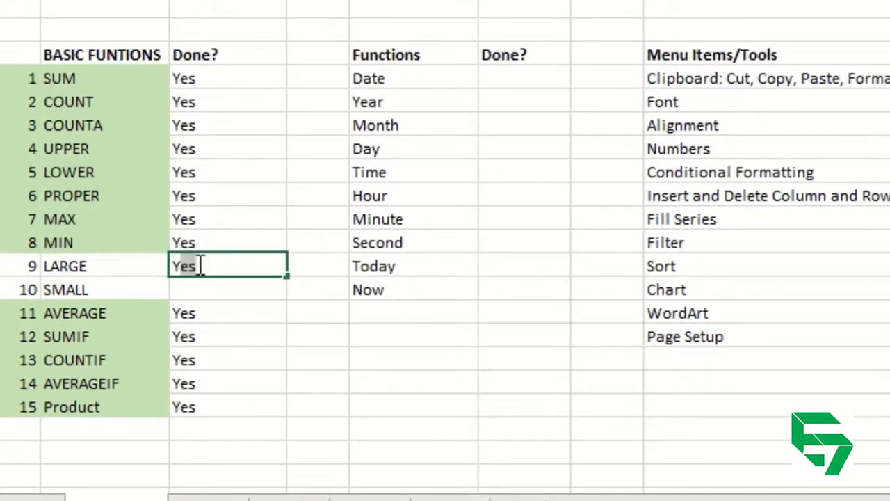
pyautogui.press('Return')
pyautogui.write('Y')
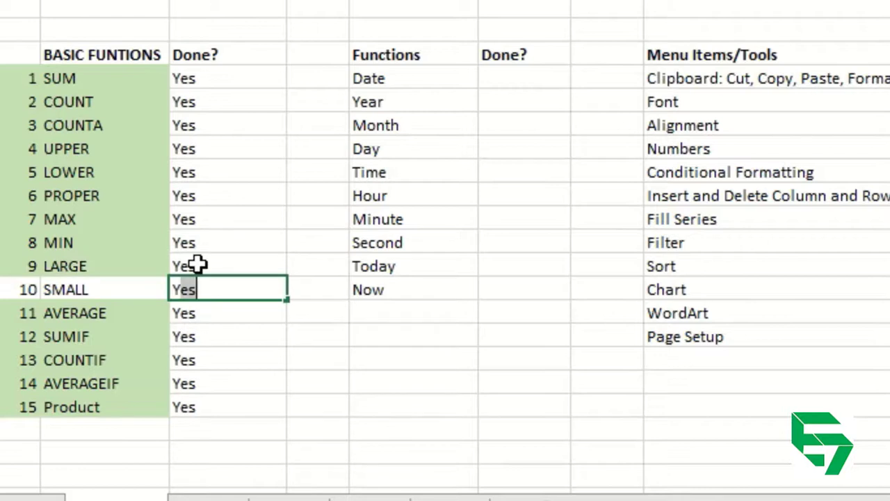
pyautogui.press('Return')
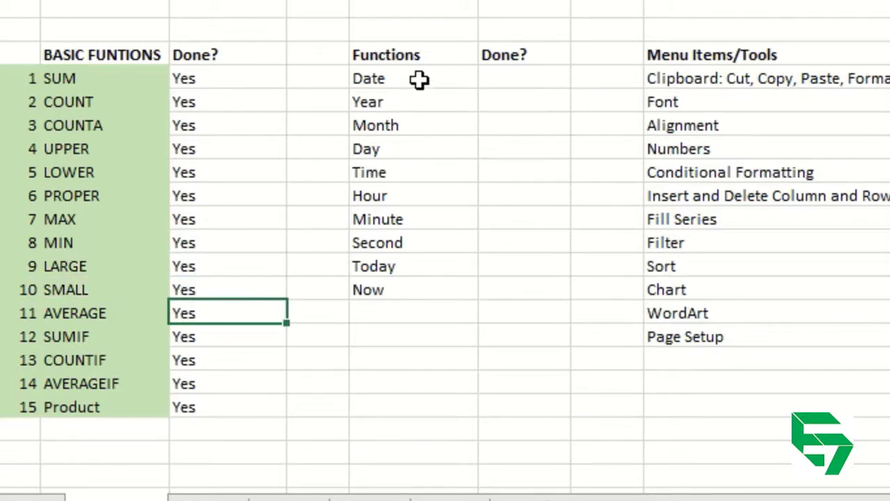
# Step: Review the date functions list from Date through Now, highlighting Time, Today and Now
pyautogui.moveTo(419, 78); pyautogui.dragTo(394, 312)
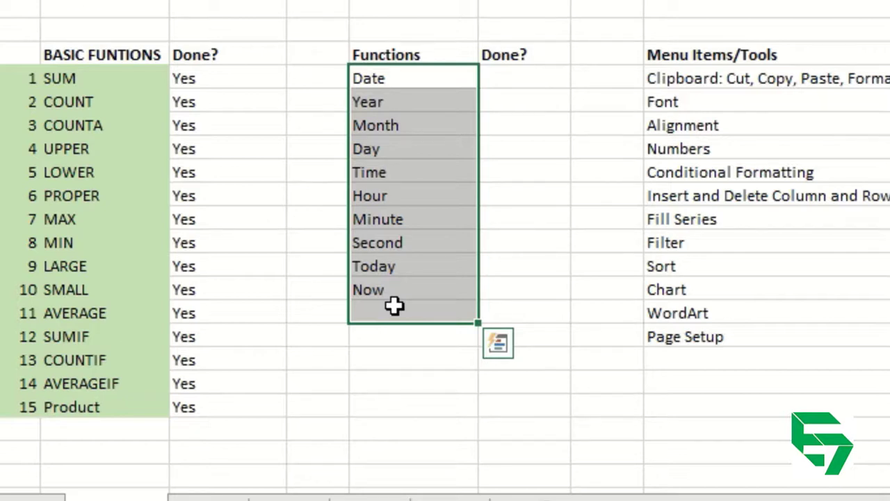
pyautogui.click(382, 175)
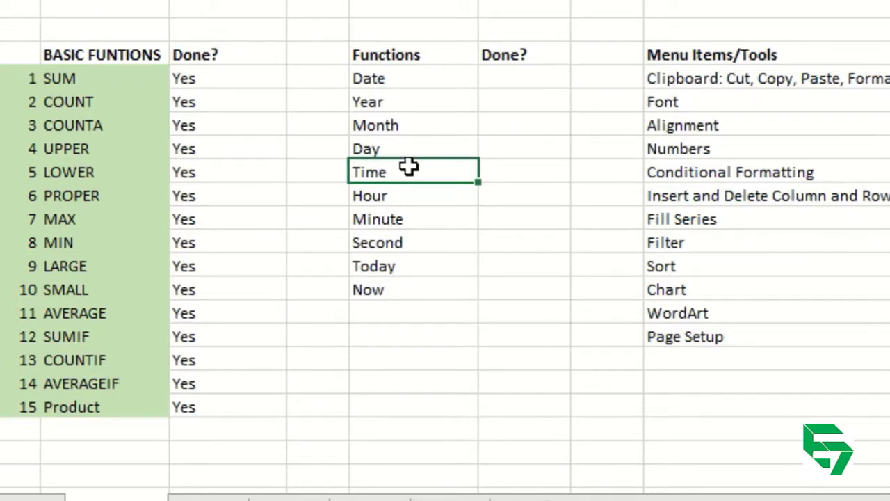
pyautogui.click(394, 271)
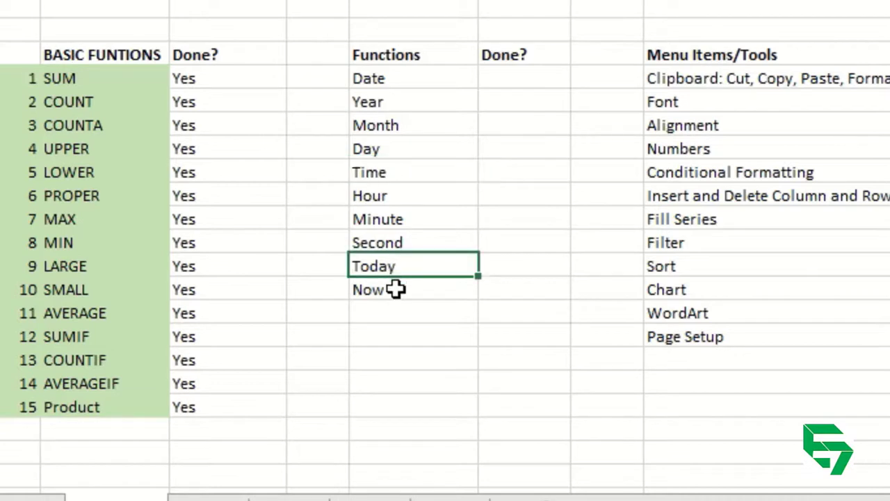
pyautogui.click(396, 290)
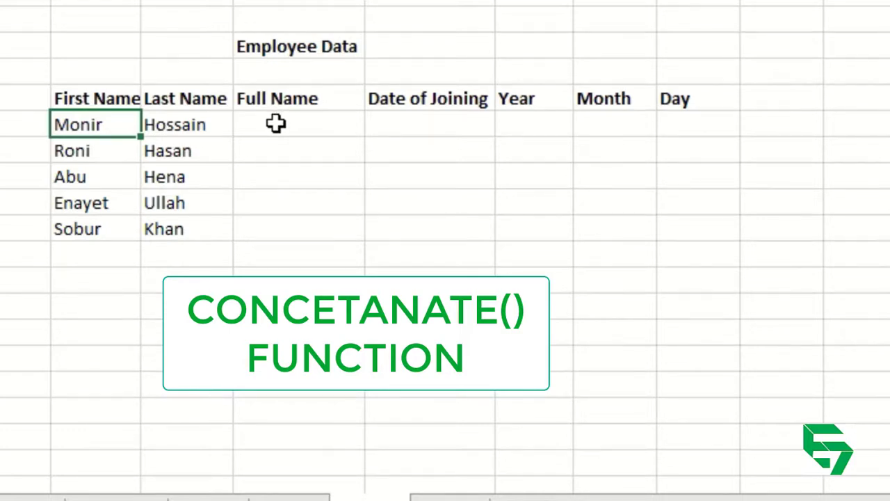
# Step: Enter =CONCATENATE(B8,C8) in D8 to join Monir's first and last names
pyautogui.click(276, 123)
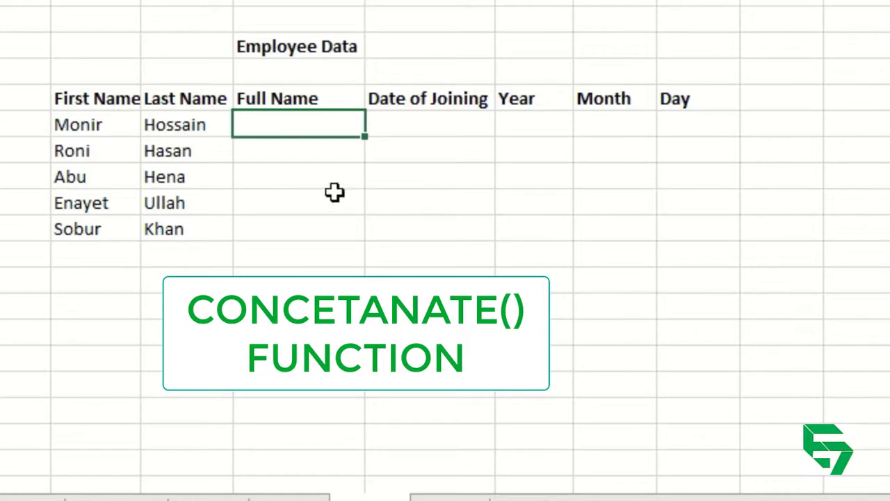
pyautogui.write('=conc')
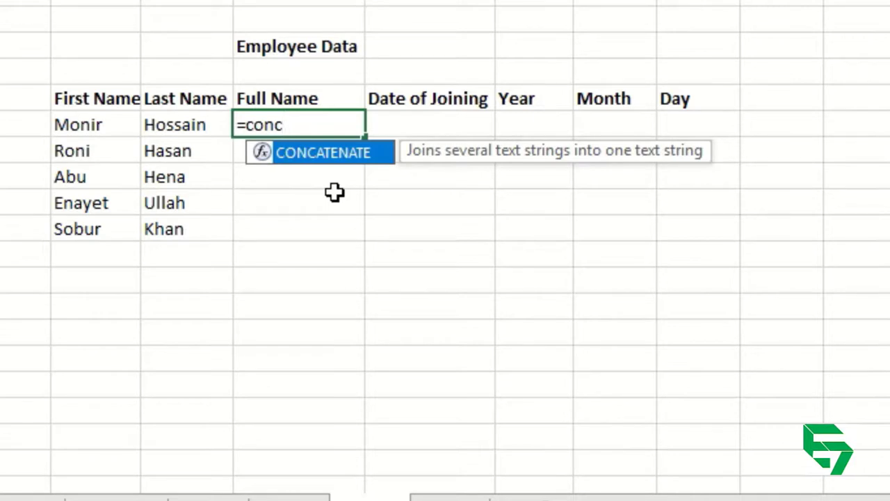
pyautogui.press('Tab')
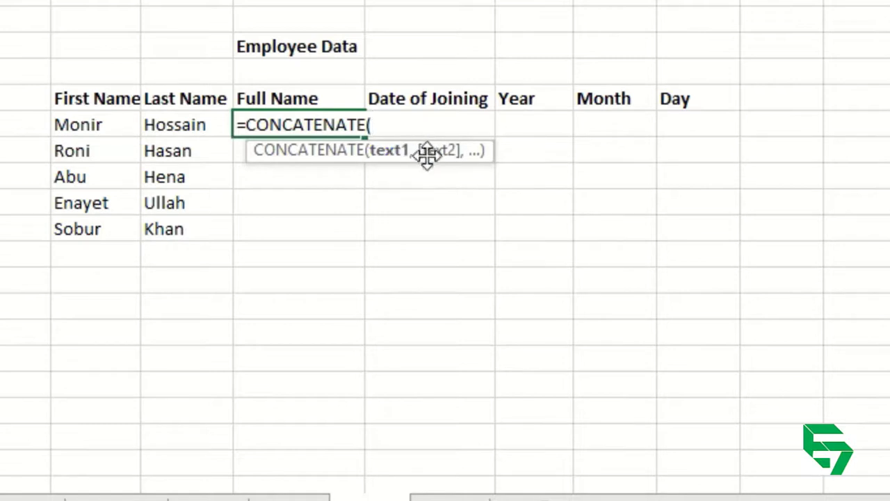
pyautogui.click(93, 124)
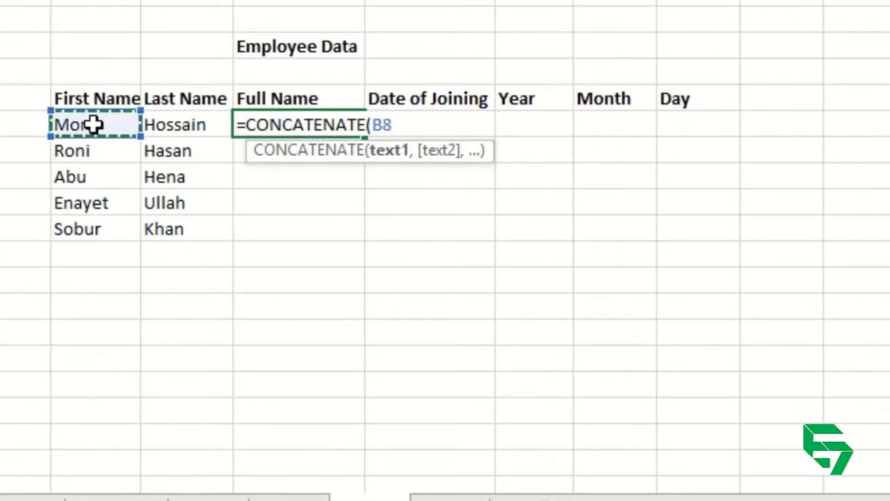
pyautogui.write(',')
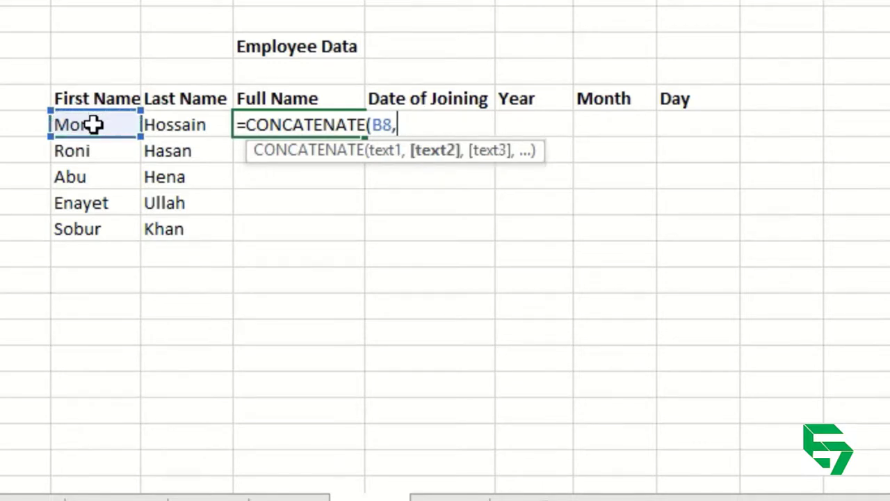
pyautogui.click(180, 123)
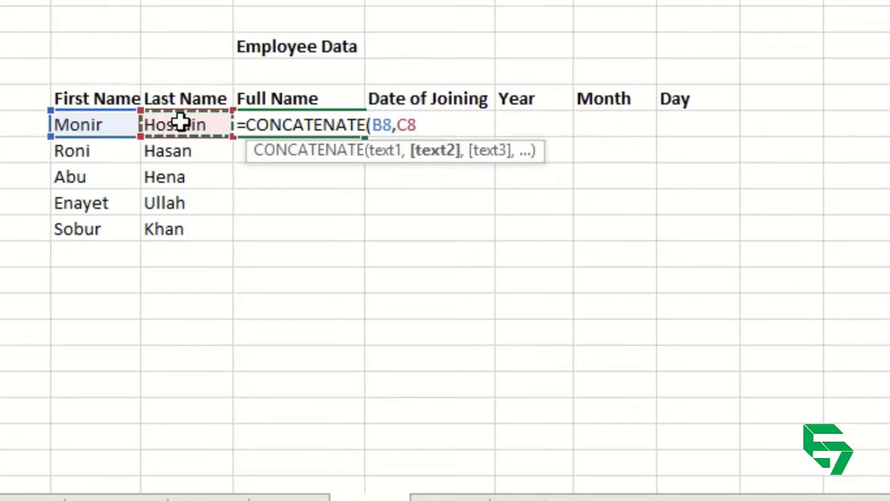
pyautogui.write(')')
pyautogui.press('Return')
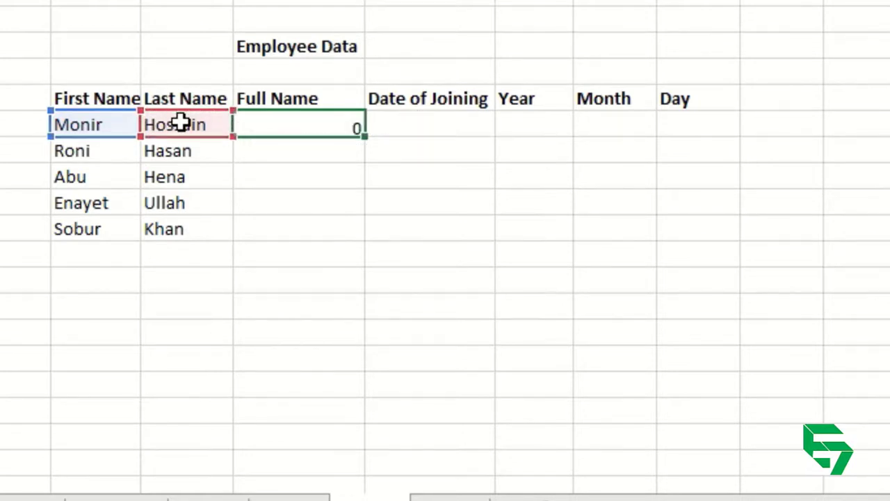
# Step: Copy the joining formula down to all five employees and check the results
pyautogui.click(336, 122)
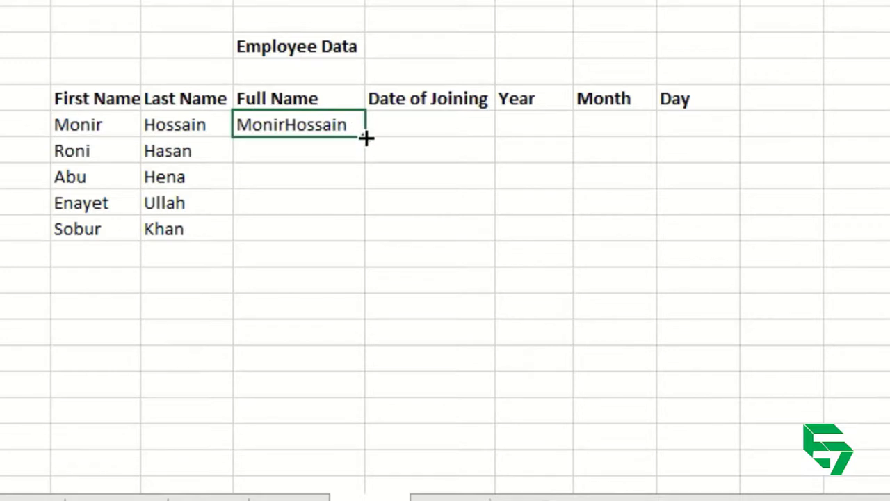
pyautogui.moveTo(366, 138); pyautogui.dragTo(354, 233)
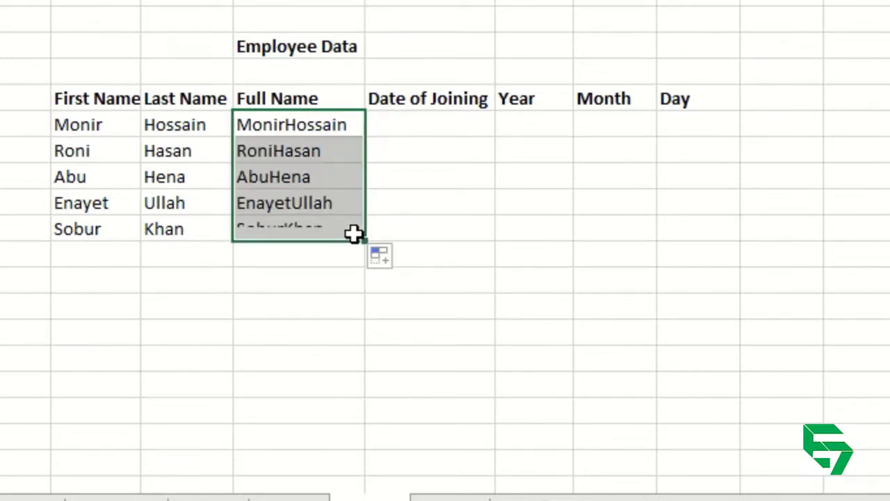
pyautogui.click(306, 172)
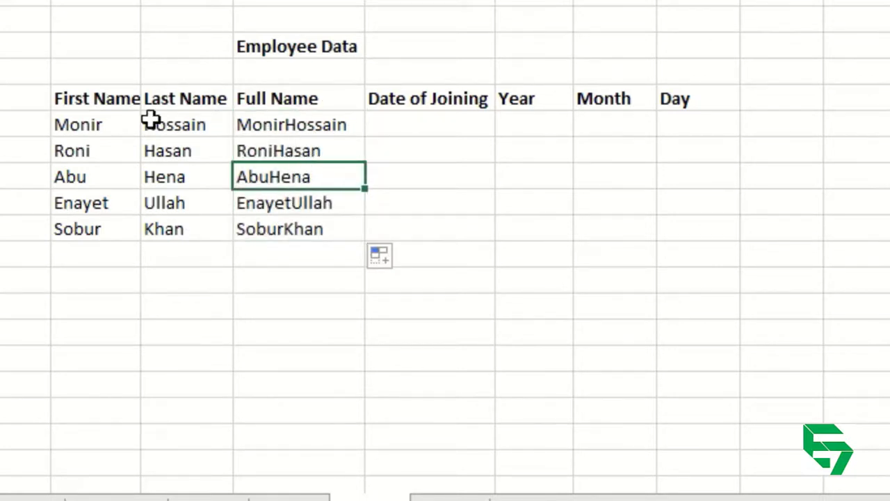
pyautogui.click(277, 127)
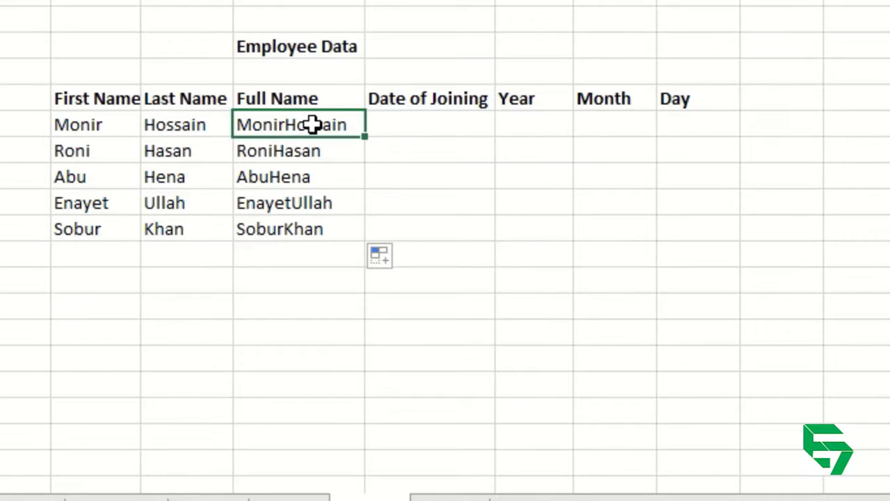
pyautogui.moveTo(312, 125); pyautogui.dragTo(303, 224)
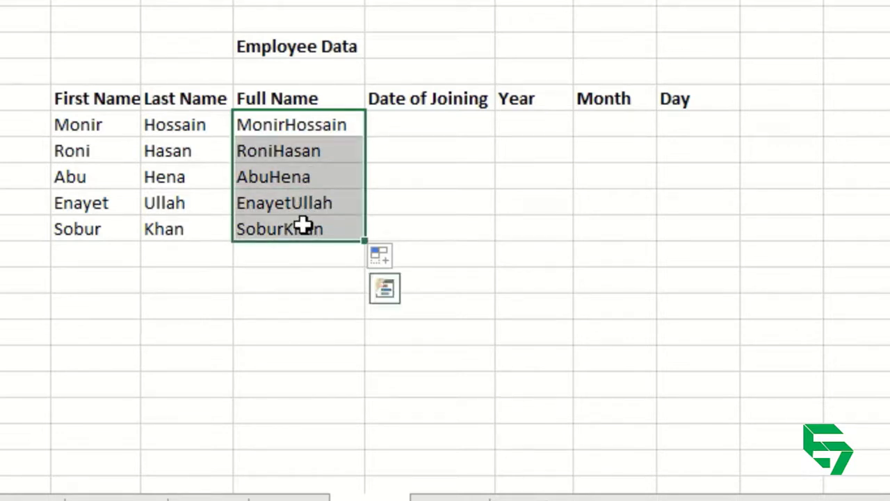
pyautogui.press('Delete')
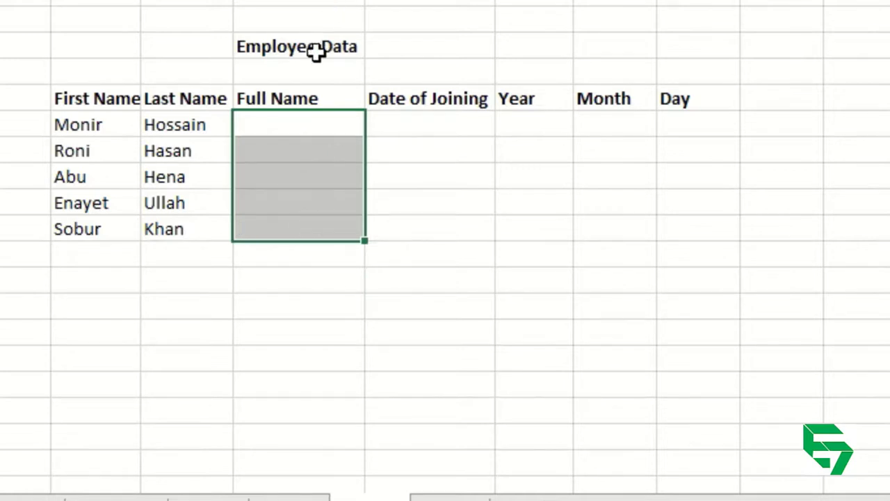
pyautogui.click(296, 124)
pyautogui.write('=')
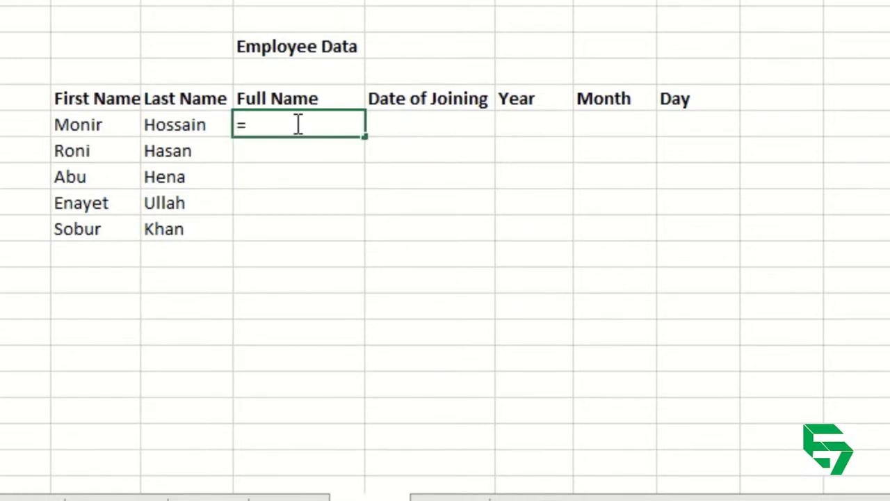
pyautogui.write('CONCATENATE(')
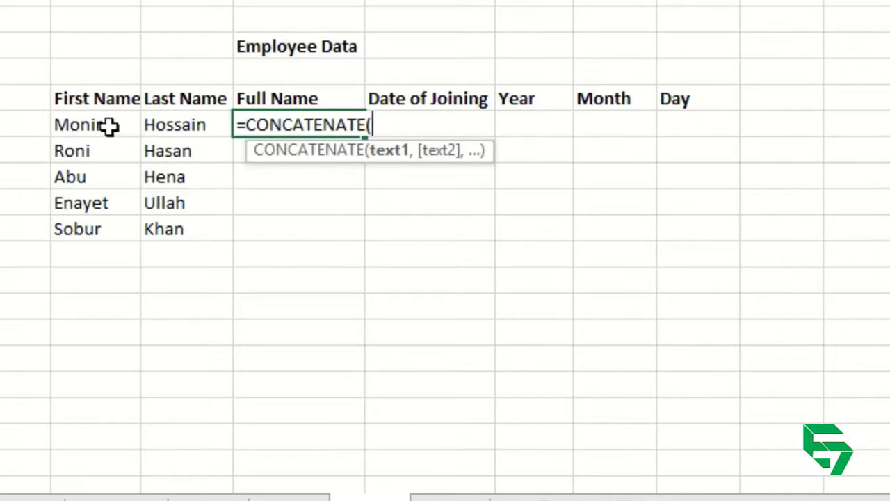
pyautogui.click(109, 125)
pyautogui.write(',')
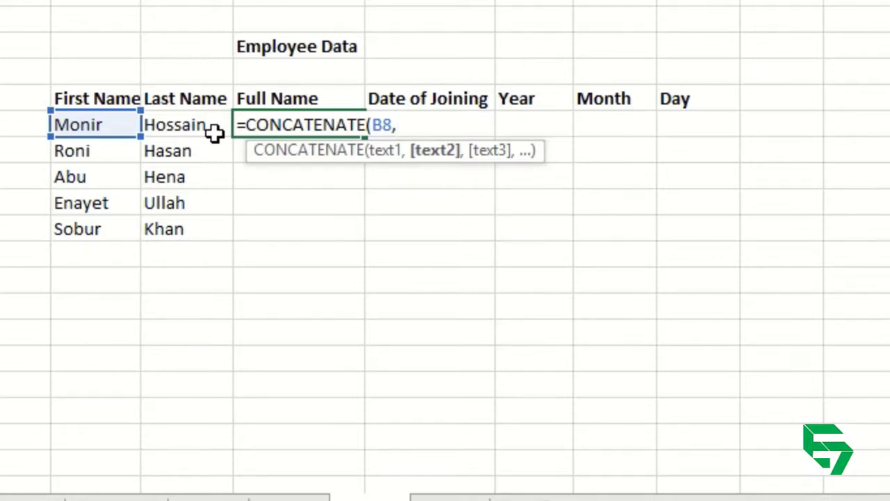
pyautogui.write('" "')
pyautogui.write(',')
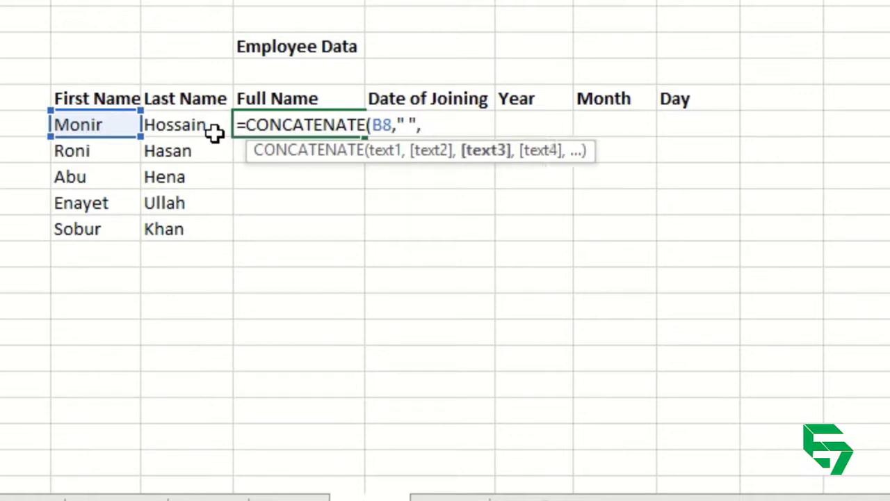
pyautogui.click(199, 117)
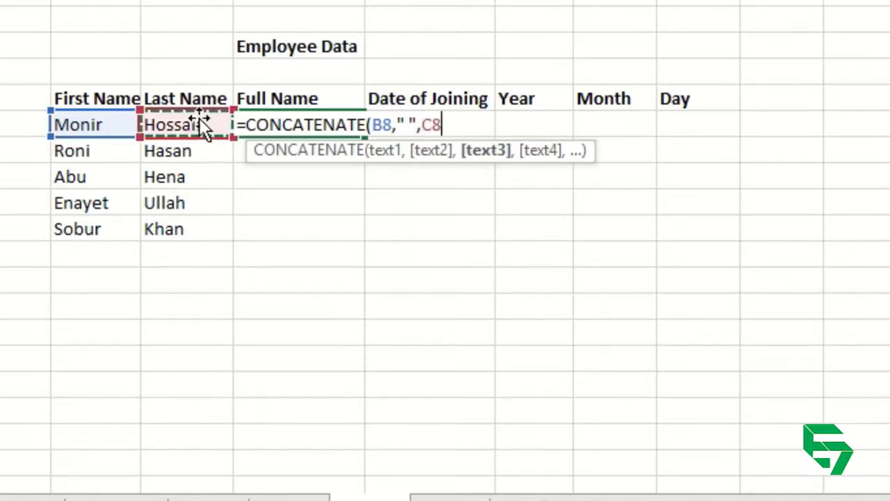
pyautogui.press('Return')
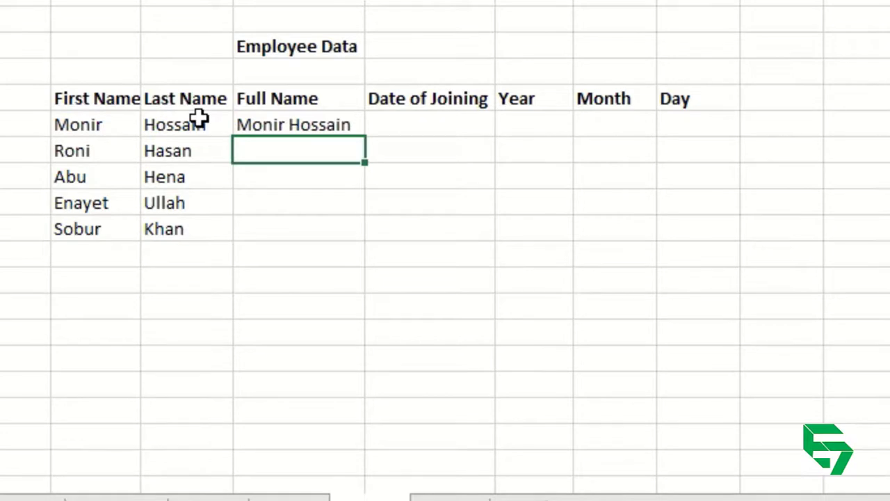
# Step: Fill the spaced full name formula down for every employee
pyautogui.click(332, 119)
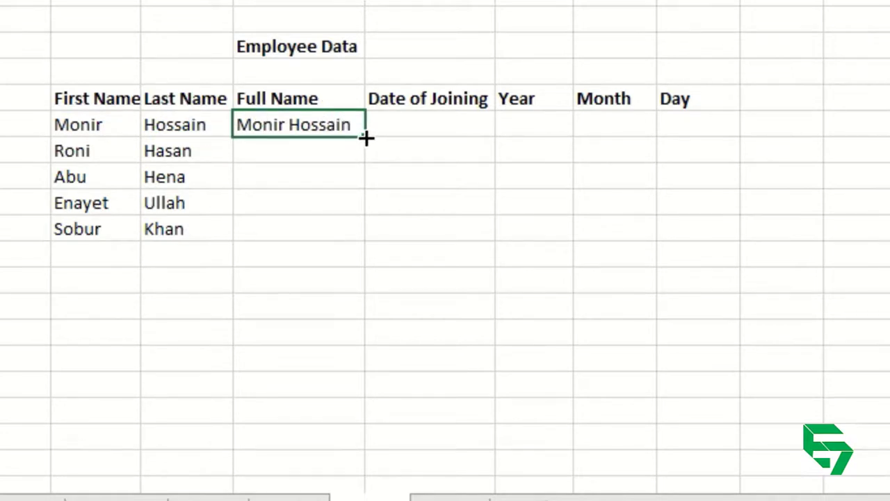
pyautogui.doubleClick(366, 138)
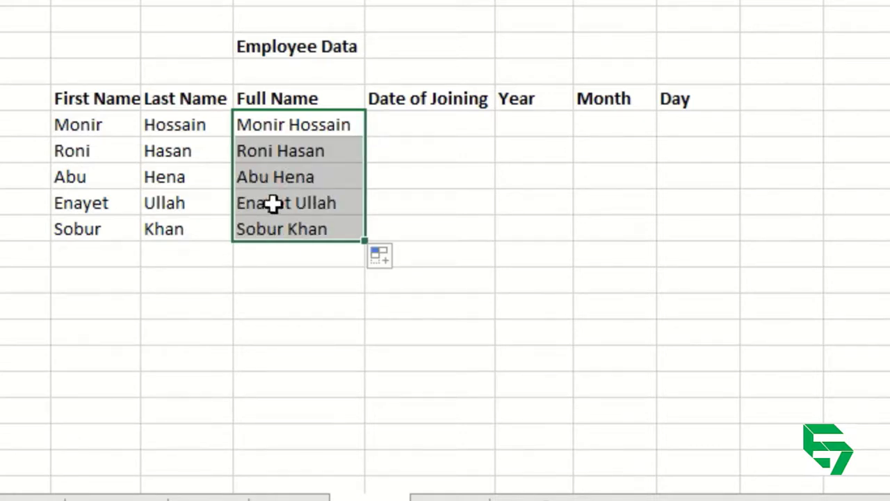
pyautogui.click(449, 123)
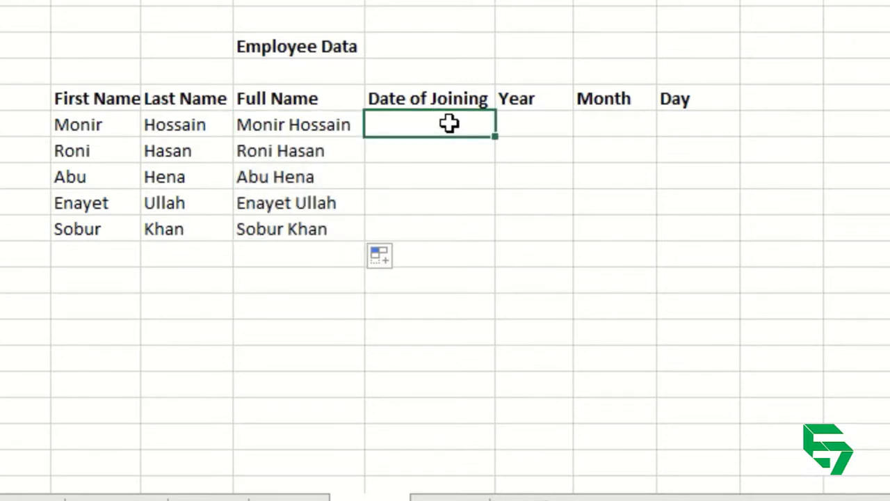
# Step: Enter 1/1/2018 as the first employee's date of joining
pyautogui.write('1/1')
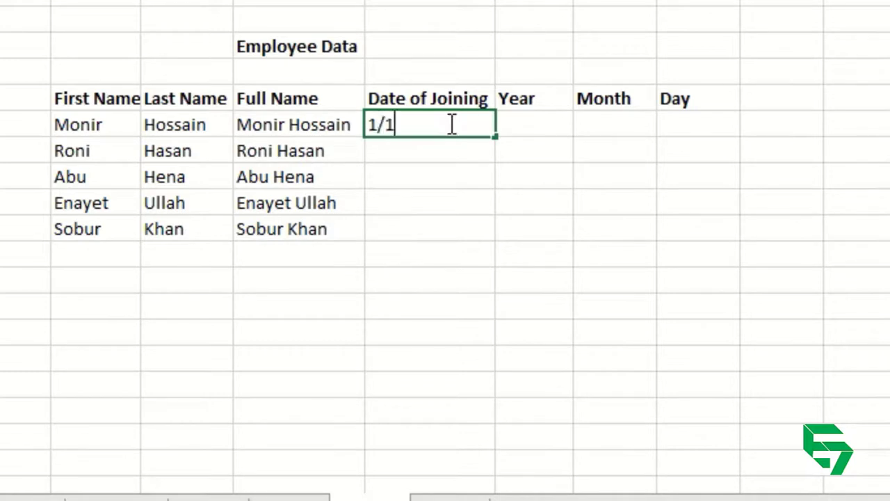
pyautogui.write('/2018')
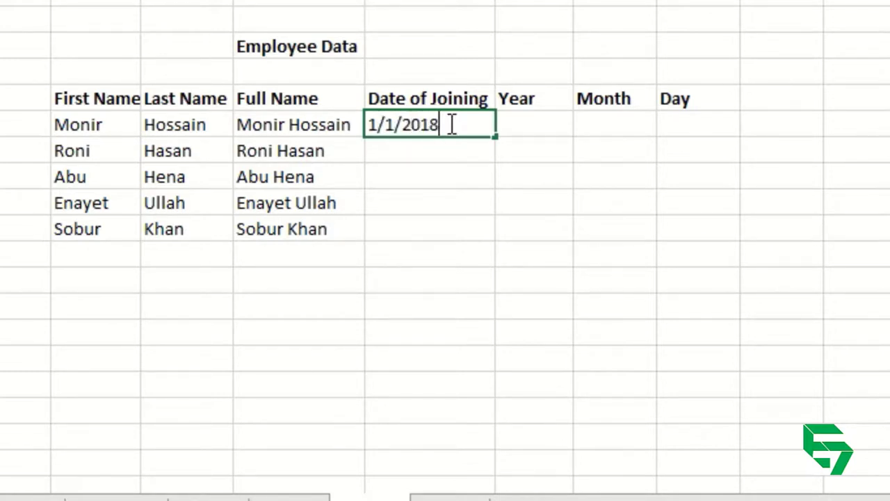
pyautogui.press('Return')
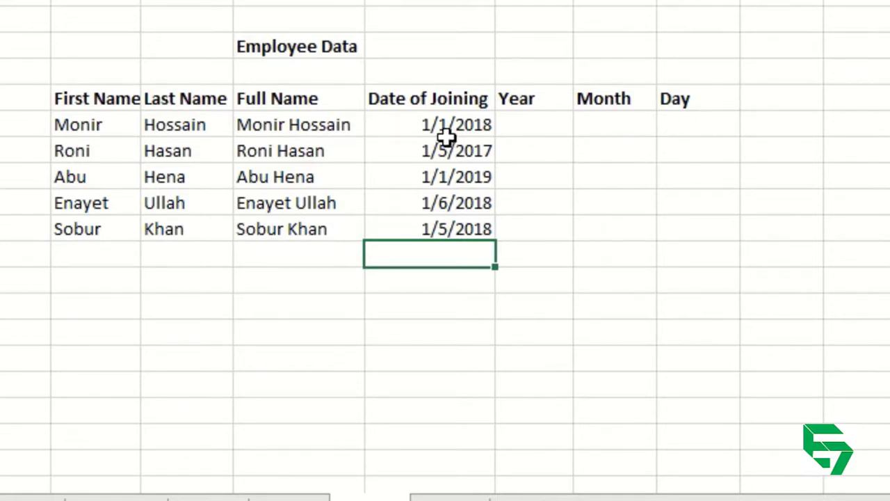
pyautogui.click(531, 121)
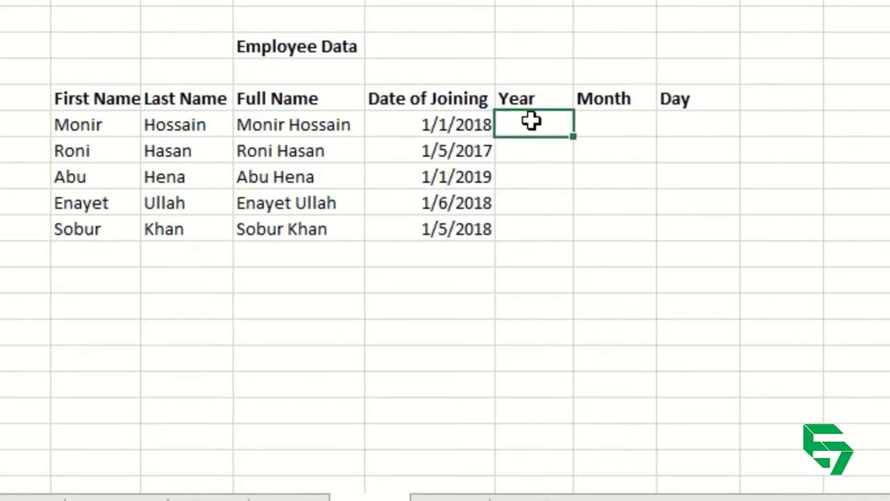
# Step: Enter a YEAR formula on the first joining date, giving 2018, and fill it down
pyautogui.write('=ye')
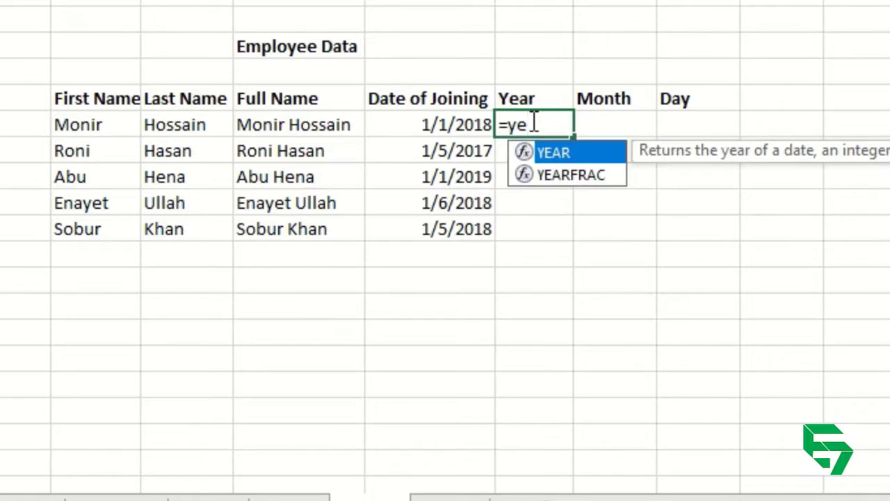
pyautogui.press('Tab')
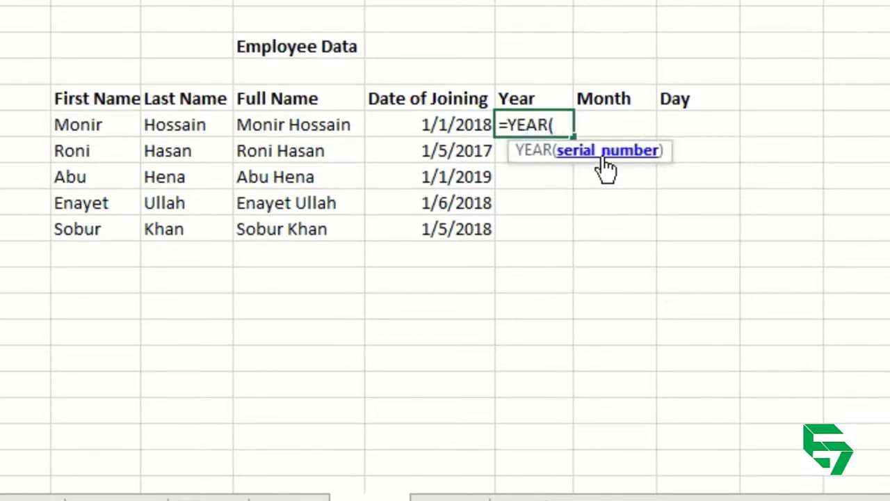
pyautogui.click(435, 126)
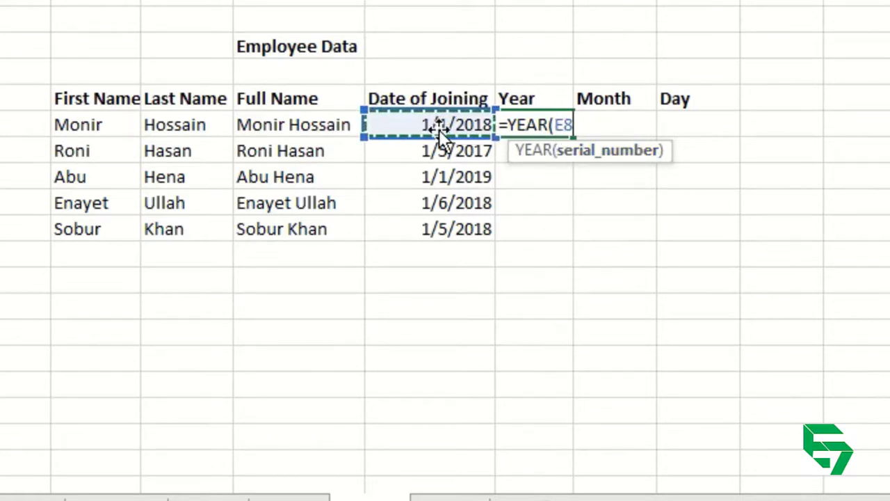
pyautogui.write(')')
pyautogui.press('Return')
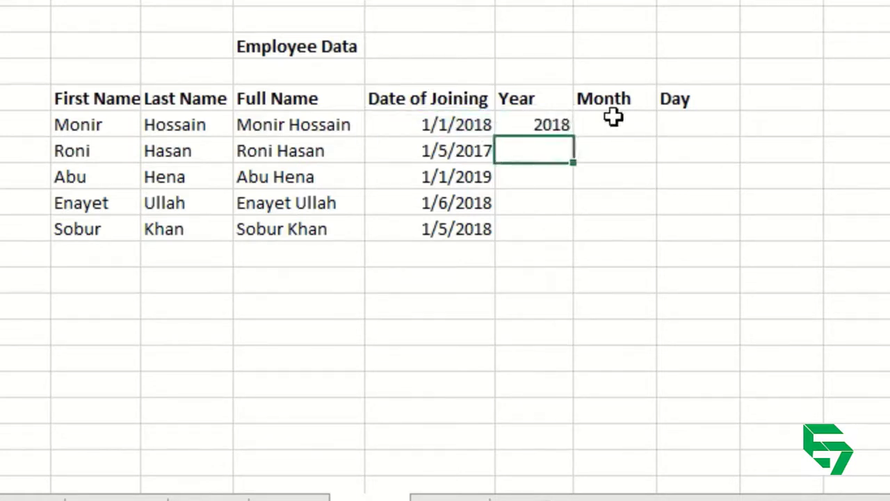
pyautogui.click(551, 122)
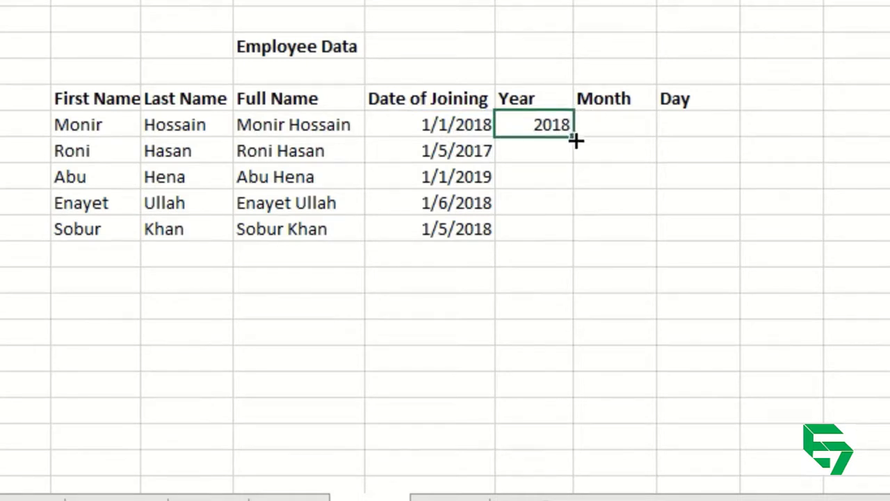
pyautogui.doubleClick(570, 136)
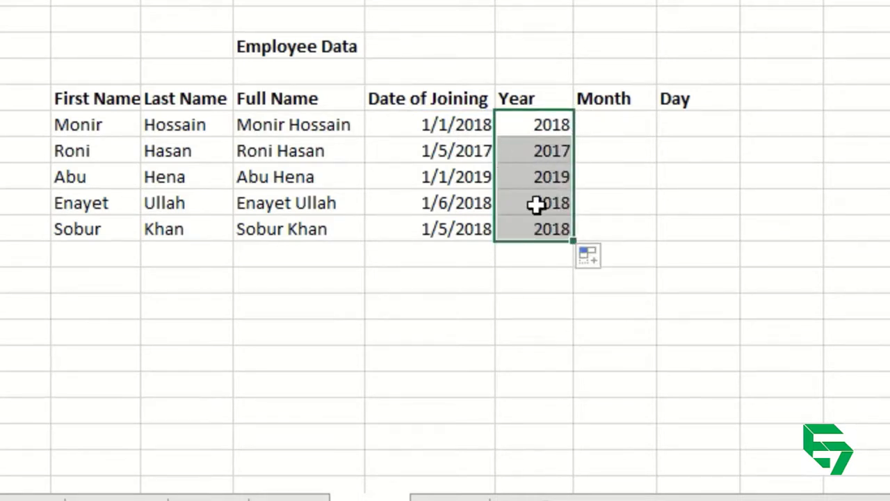
# Step: Enter a MONTH formula on the first joining date, fill it down, and check the results
pyautogui.click(624, 123)
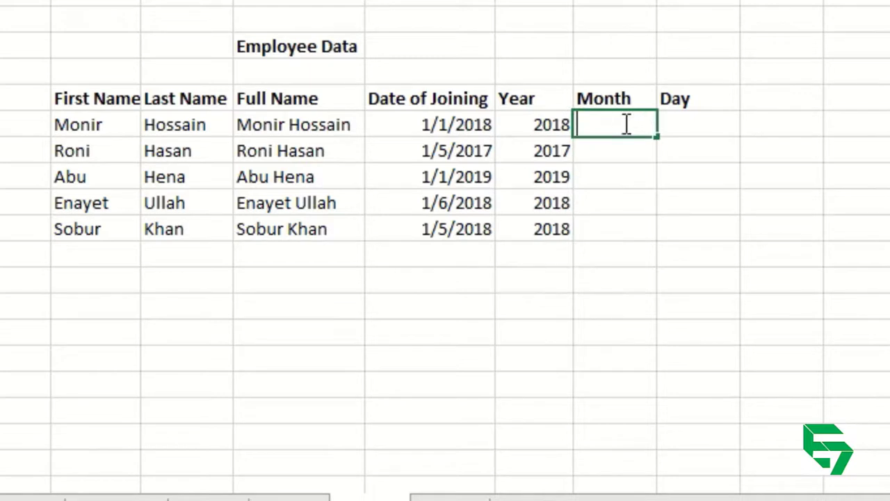
pyautogui.write('=mon')
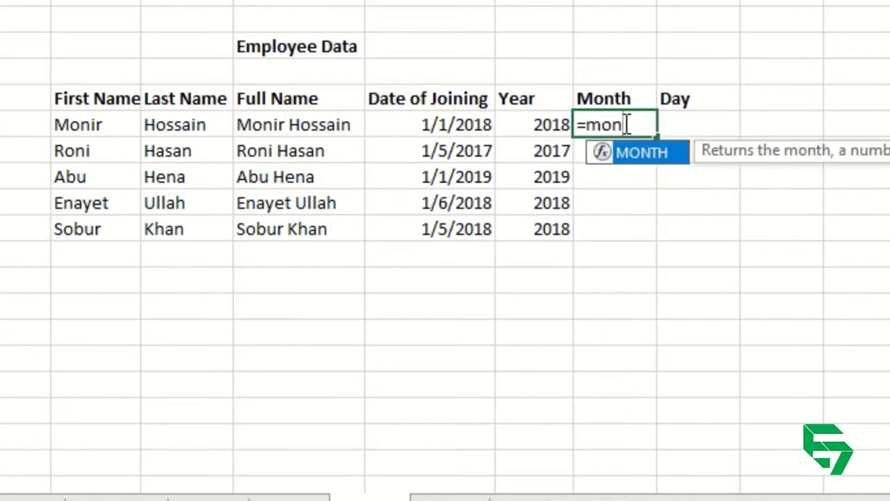
pyautogui.press('Tab')
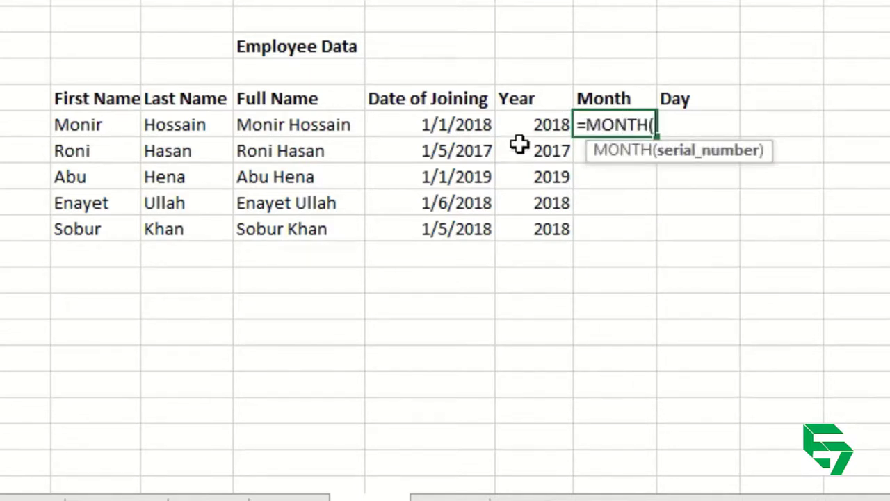
pyautogui.click(459, 124)
pyautogui.press('Return')
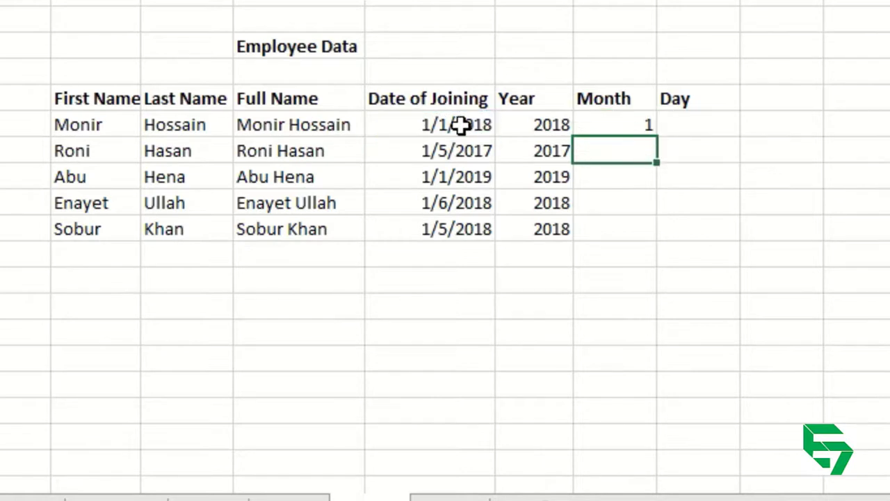
pyautogui.click(636, 121)
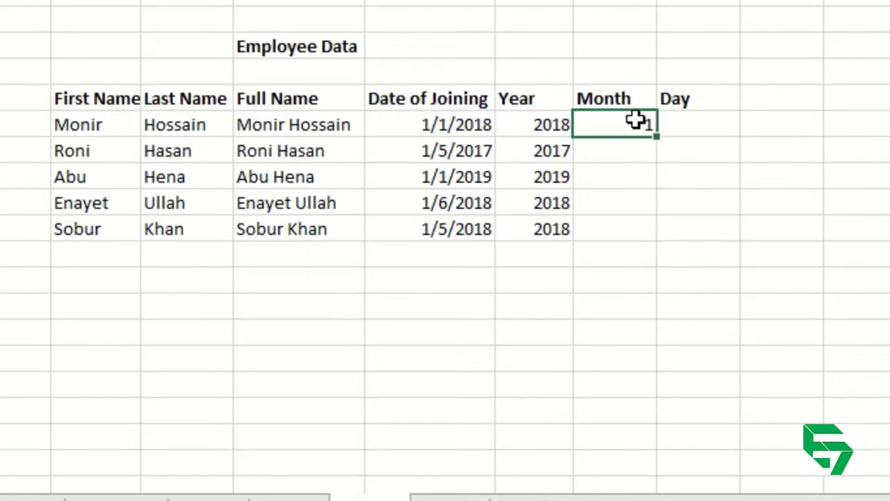
pyautogui.doubleClick(657, 141)
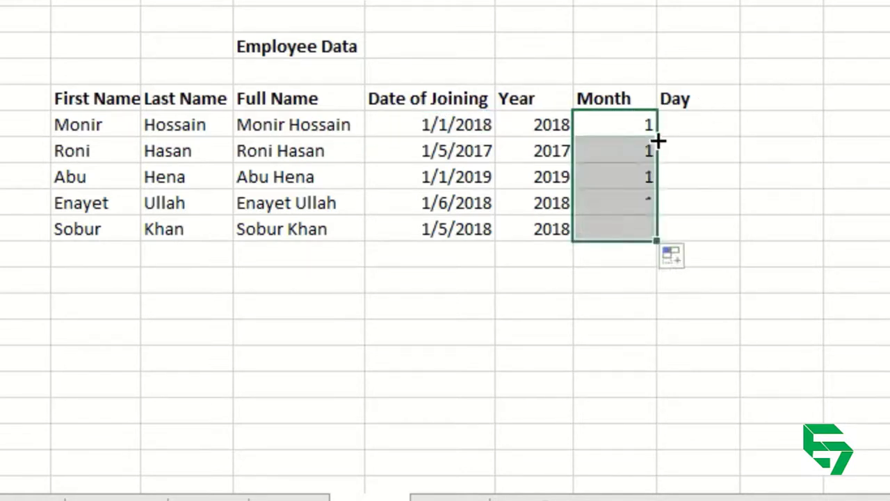
pyautogui.click(627, 151)
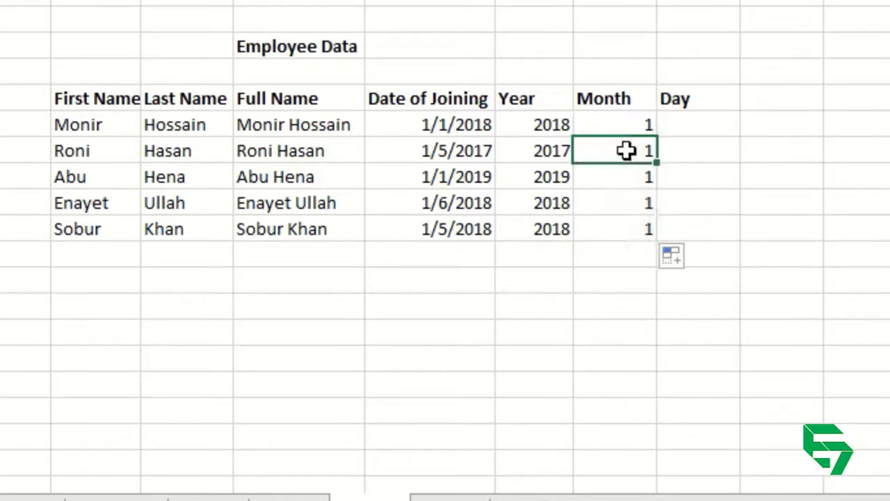
pyautogui.click(625, 176)
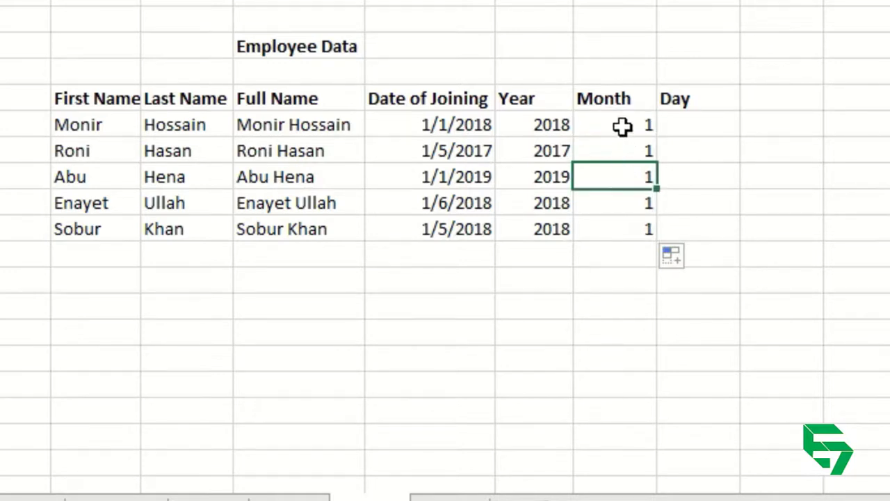
pyautogui.moveTo(623, 124); pyautogui.dragTo(621, 230)
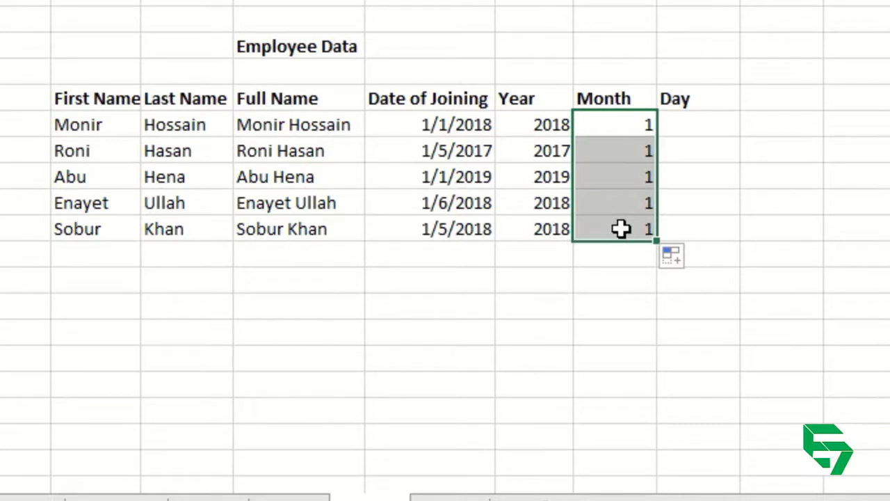
pyautogui.click(424, 151)
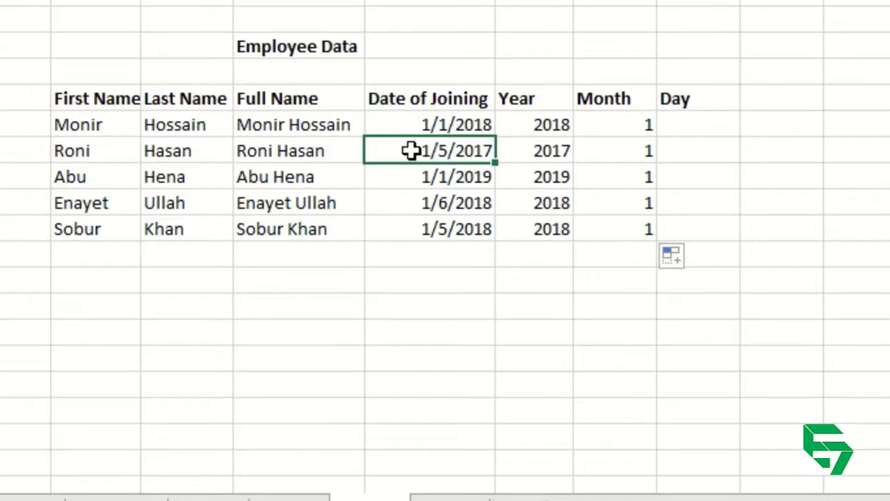
# Step: Edit the last joining date so it reads 1/7/2018 instead of 1/5/2018
pyautogui.click(454, 203)
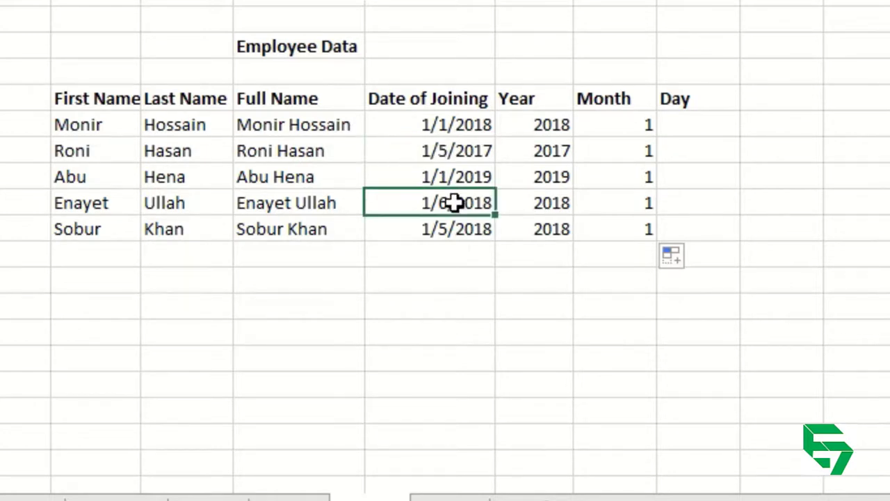
pyautogui.click(452, 228)
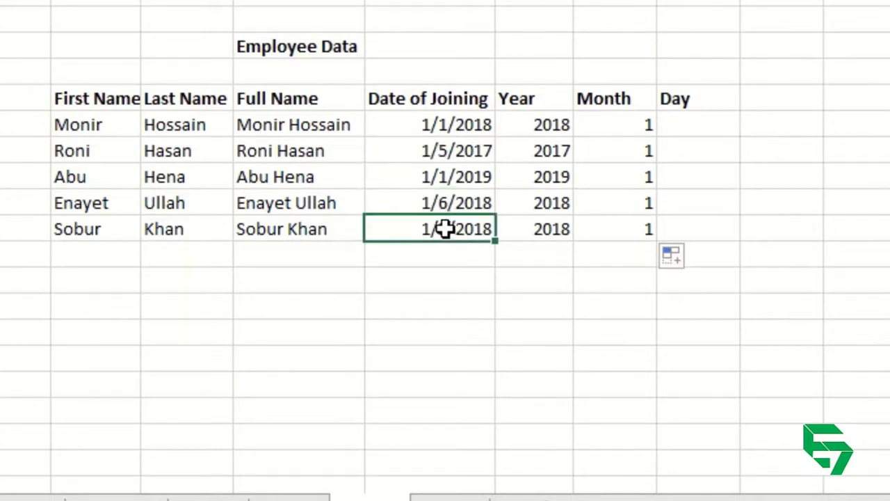
pyautogui.doubleClick(449, 229)
pyautogui.press('BackSpace')
pyautogui.write('7')
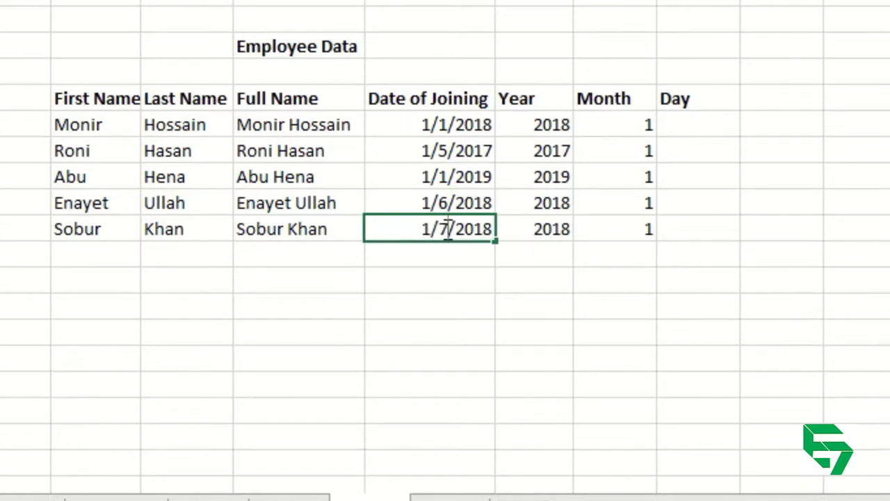
pyautogui.press('Return')
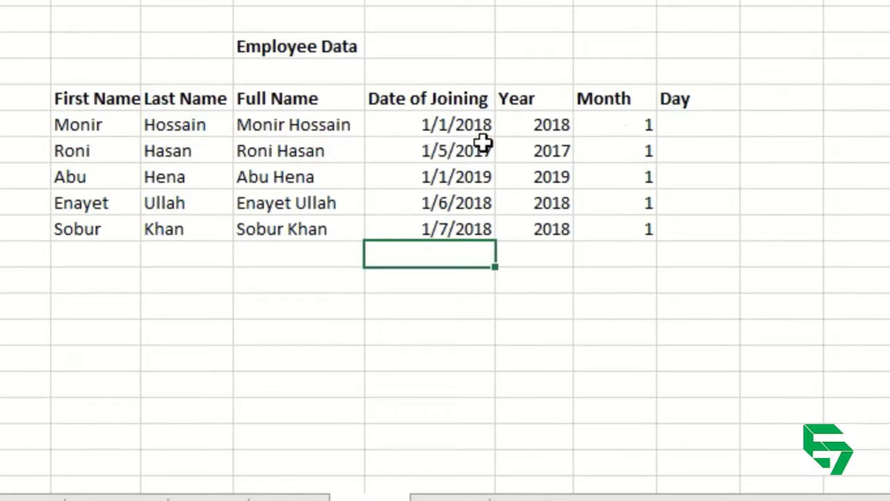
pyautogui.click(436, 126)
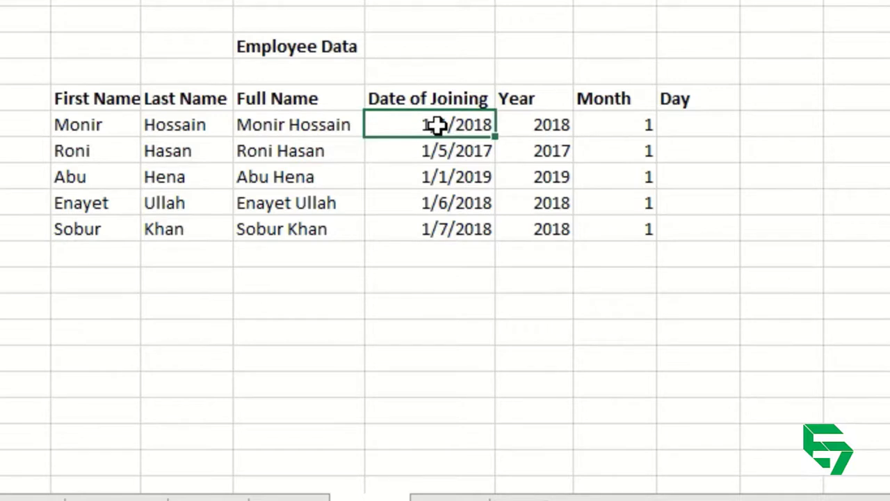
# Step: Enter a DAY formula on the first joining date and fill it down, giving 1, 5, 1, 6, 7
pyautogui.click(702, 124)
pyautogui.write('=day')
pyautogui.press('Tab')
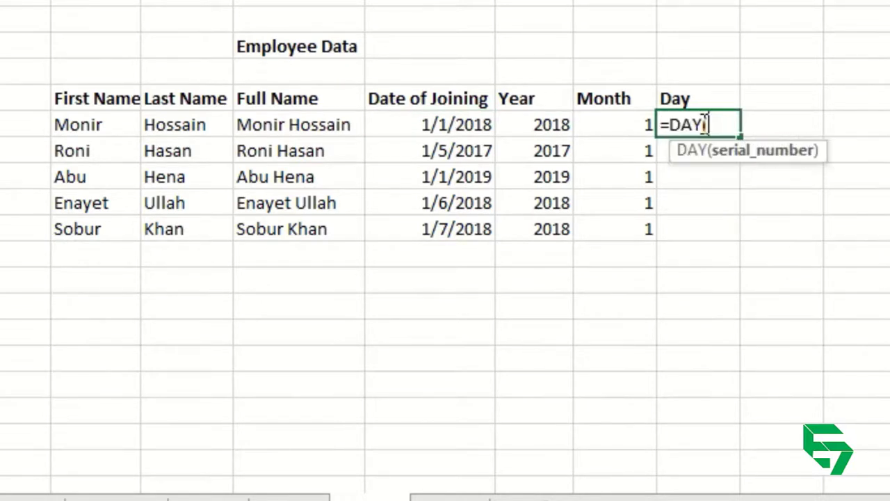
pyautogui.click(439, 127)
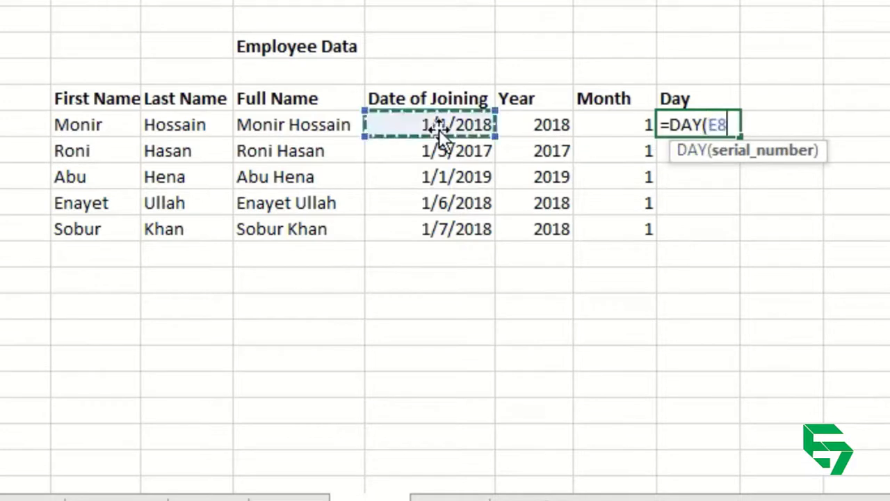
pyautogui.press('Return')
pyautogui.click(730, 125)
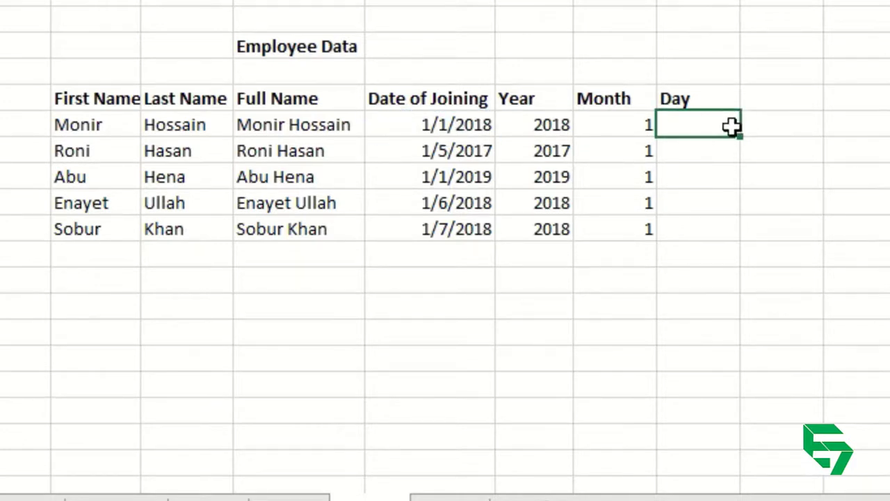
pyautogui.moveTo(742, 134); pyautogui.dragTo(737, 153)
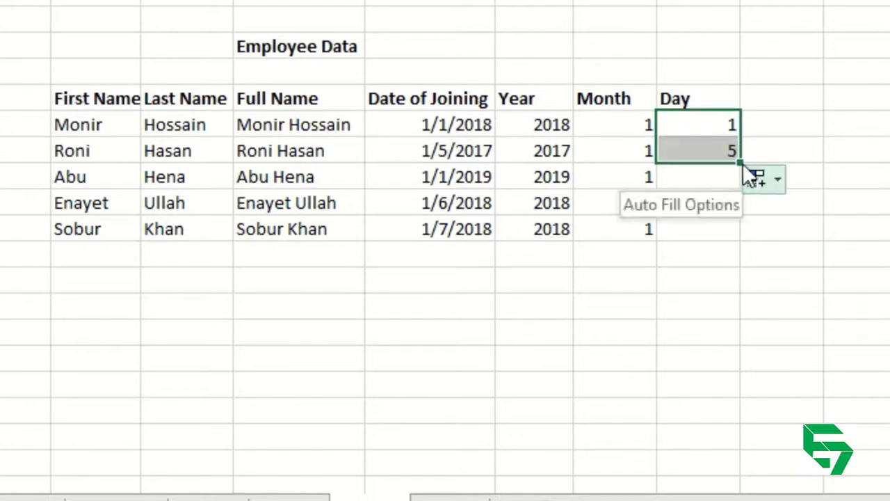
pyautogui.doubleClick(739, 162)
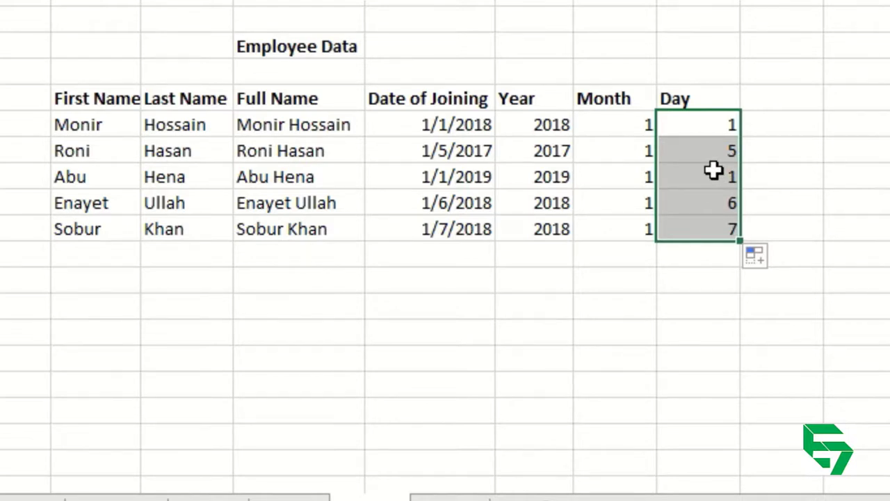
pyautogui.click(852, 132)
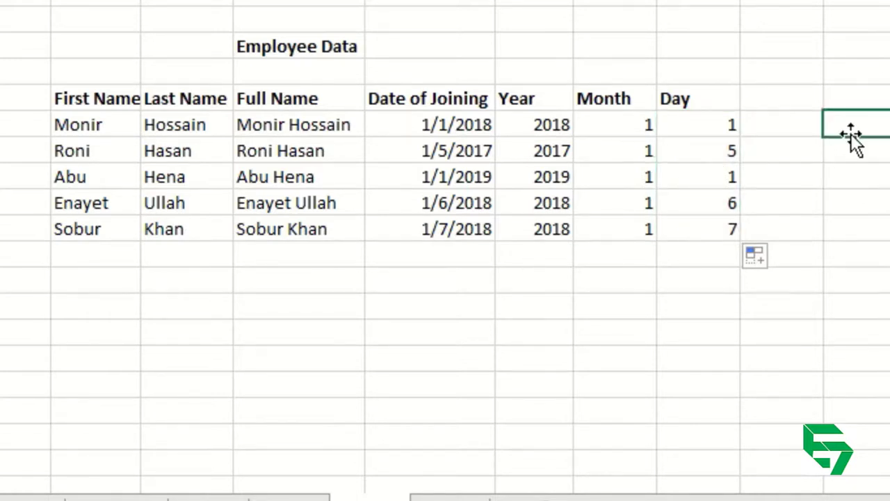
# Step: Enter 12/10/20 beside the first employee and today's date 1/26/20 beside the last
pyautogui.write('12')
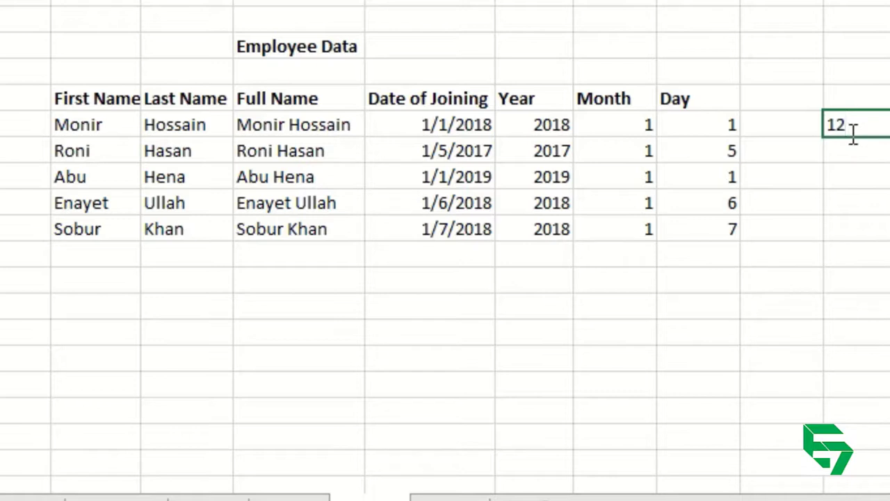
pyautogui.write('/10/20')
pyautogui.press('Return')
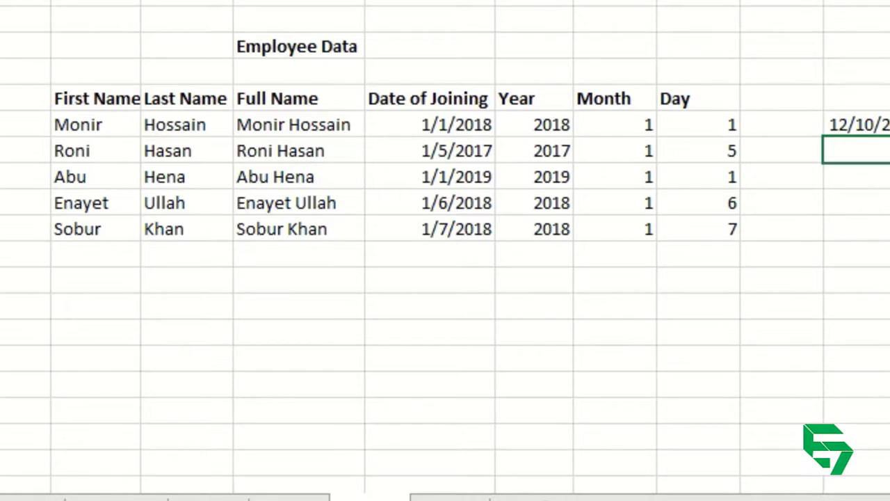
pyautogui.click(881, 226)
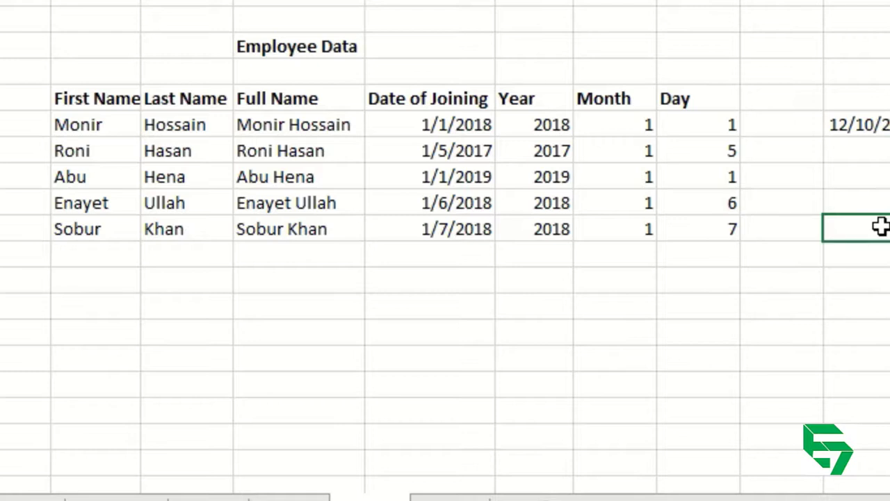
pyautogui.write('1/26/20')
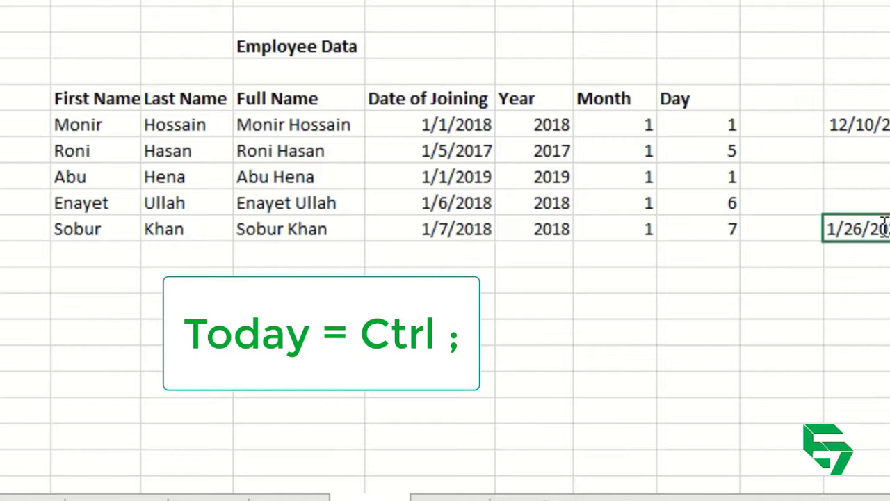
pyautogui.press('Return')
pyautogui.click(882, 228)
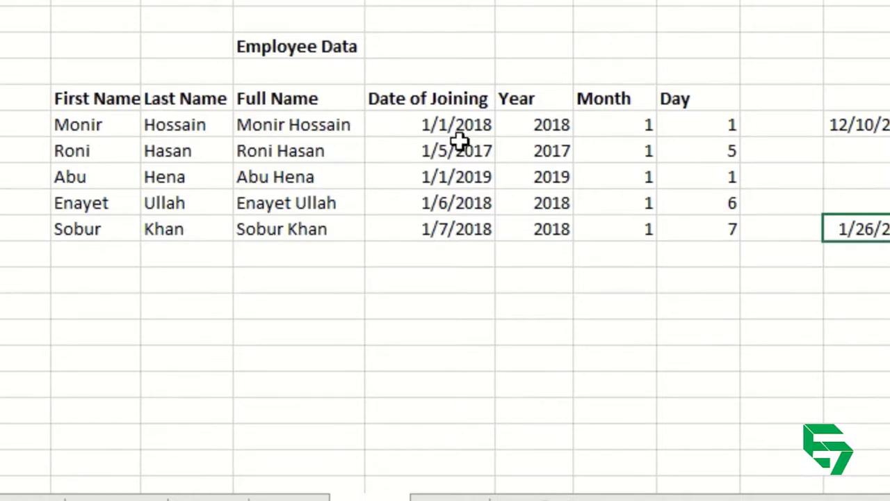
# Step: Change the second joining date from 1/5/2017 to 5/1/2017
pyautogui.doubleClick(427, 150)
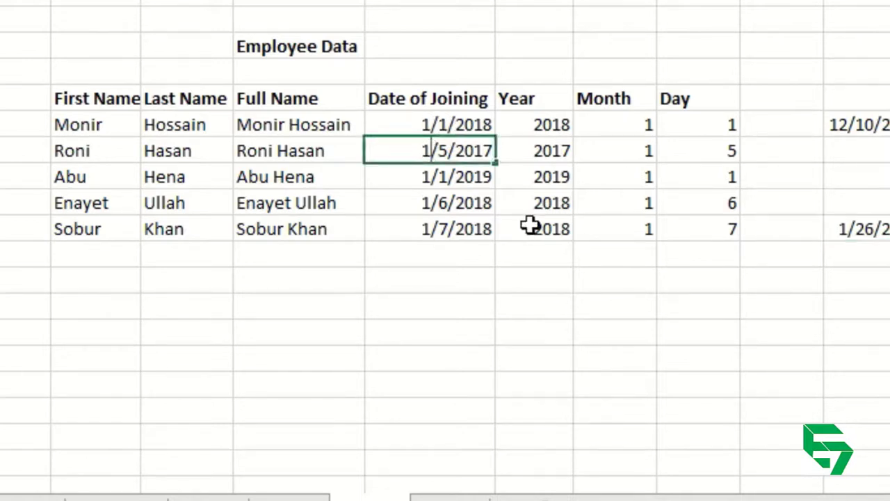
pyautogui.press('BackSpace')
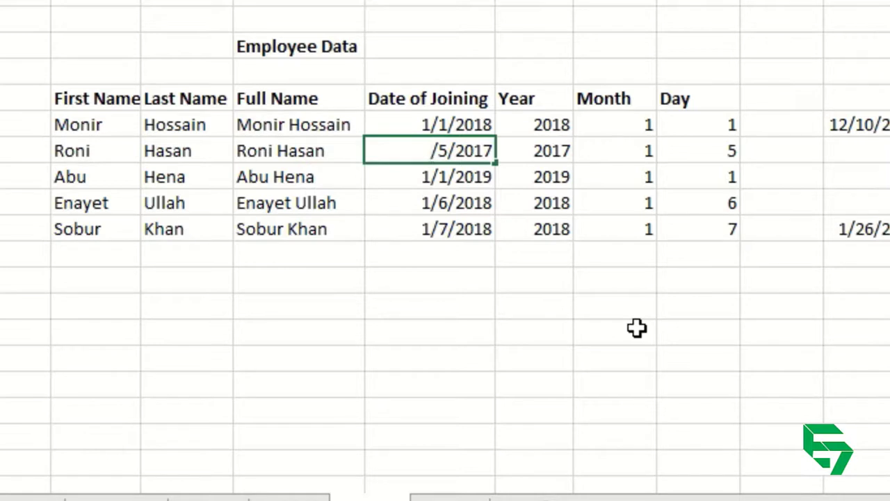
pyautogui.press('Delete')
pyautogui.write('/1')
pyautogui.press('Return')
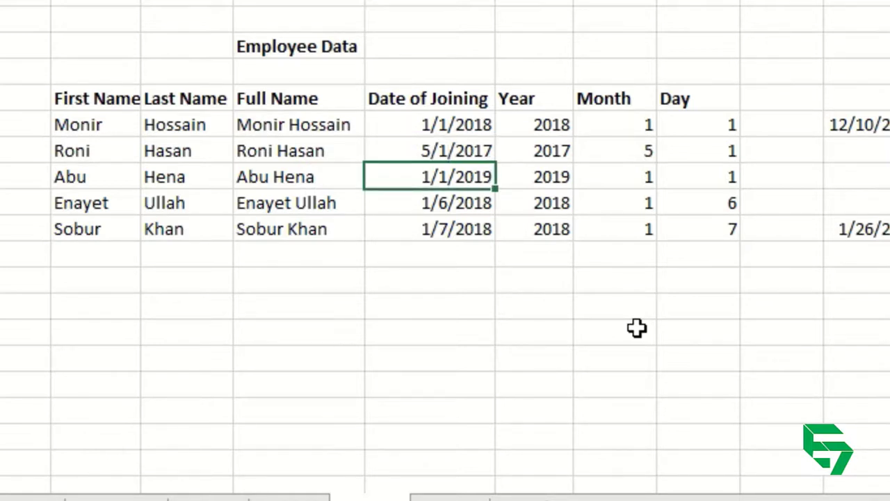
# Step: Change the fourth joining date from 1/6/2018 to 6/1/2018
pyautogui.press('Down')
pyautogui.press('F2')
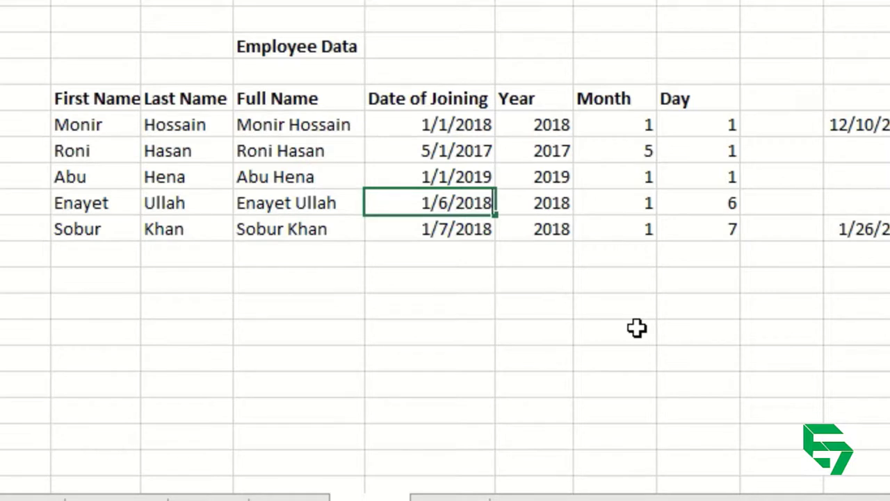
pyautogui.press('Left')
pyautogui.press('Left')
pyautogui.press('Left')
pyautogui.press('Left')
pyautogui.press('Left')
pyautogui.press('Left')
pyautogui.press('BackSpace')
pyautogui.write('6')
pyautogui.press('Right')
pyautogui.press('Right')
pyautogui.press('BackSpace')
pyautogui.write('1')
pyautogui.press('Return')
# Step: Change the fifth joining date from 1/7/2018 to 7/1/2018
pyautogui.press('F2')
pyautogui.press('Left')
pyautogui.press('Left')
pyautogui.press('Left')
pyautogui.press('Left')
pyautogui.press('Left')
pyautogui.press('Left')
pyautogui.press('Left')
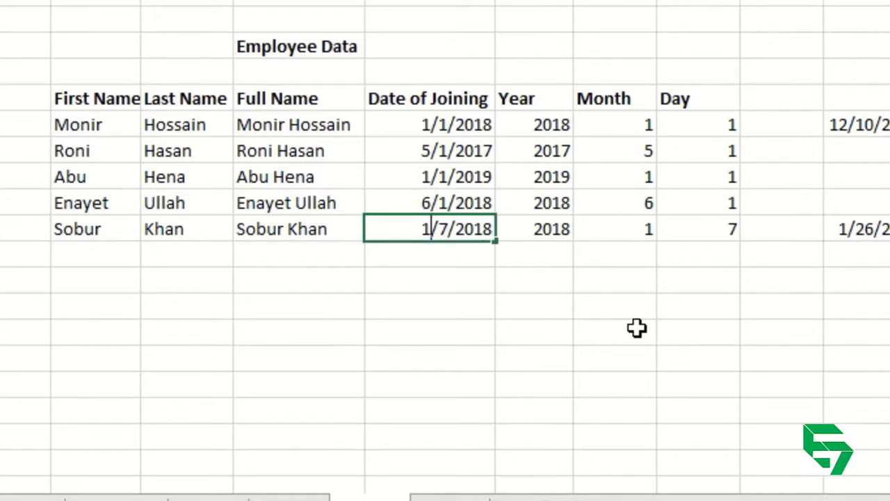
pyautogui.press('BackSpace')
pyautogui.write('7')
pyautogui.press('Right')
pyautogui.press('Right')
pyautogui.press('BackSpace')
pyautogui.write('1')
pyautogui.press('Return')
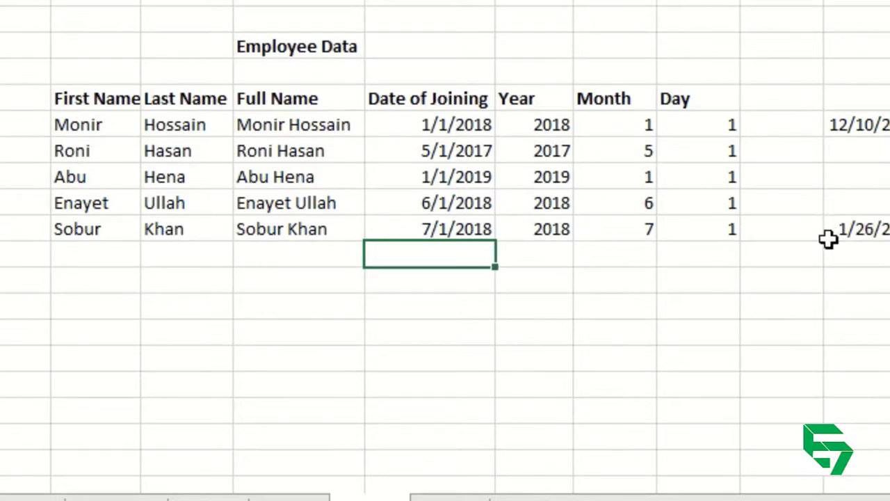
pyautogui.click(854, 228)
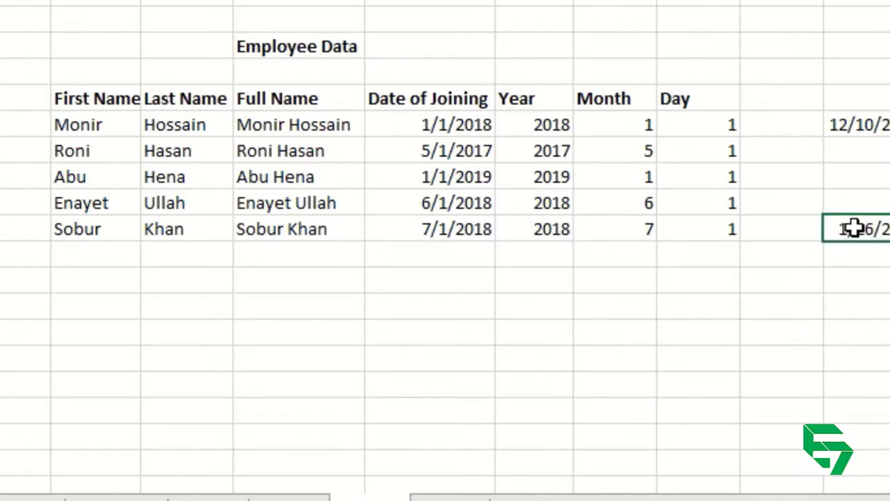
# Step: Add the note 'Ctrl ;' below today's date and insert the current time, 11:50 PM, two rows lower
pyautogui.click(882, 265)
pyautogui.write('Ctrl')
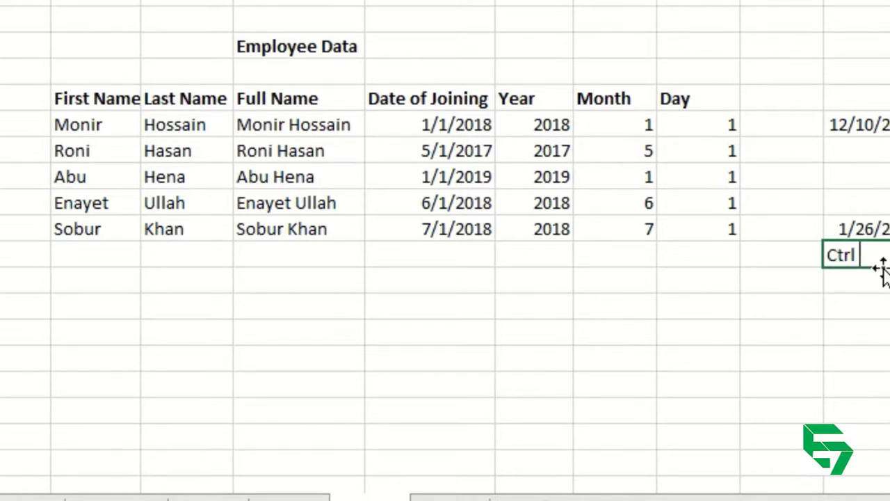
pyautogui.write(' ;')
pyautogui.press('Return')
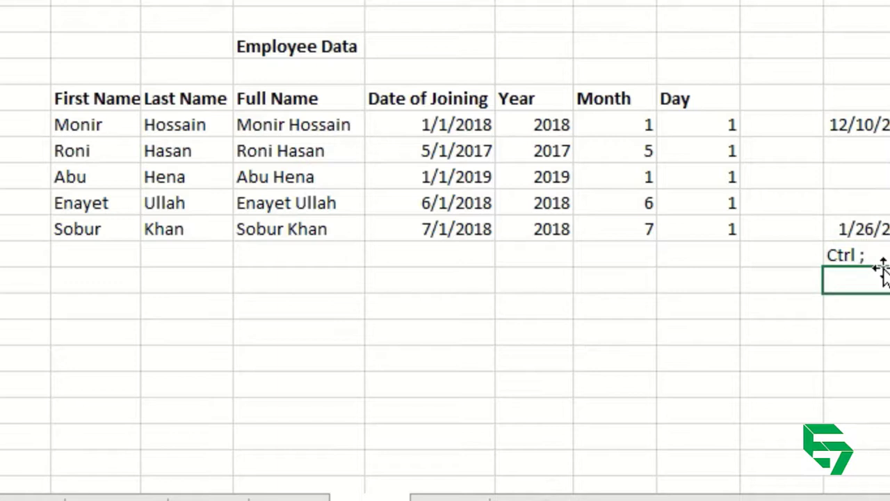
pyautogui.press('Return')
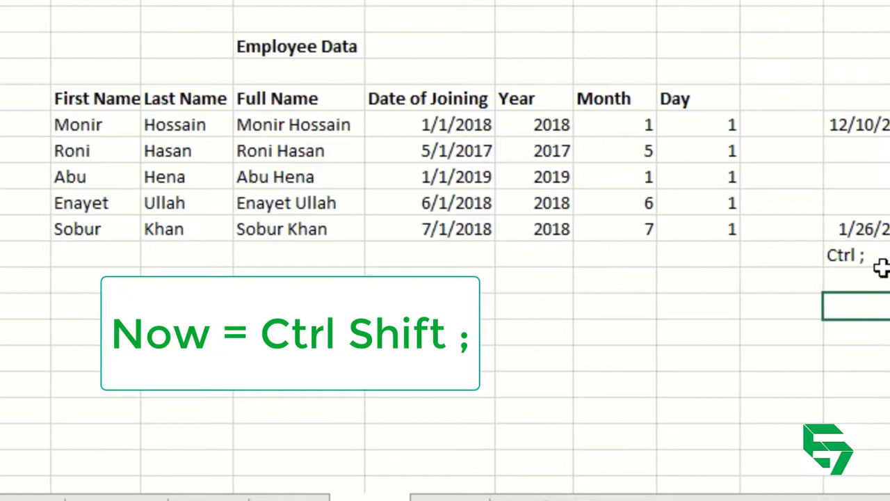
pyautogui.hotkey('ctrl', 'shift', ';')
pyautogui.press('Return')
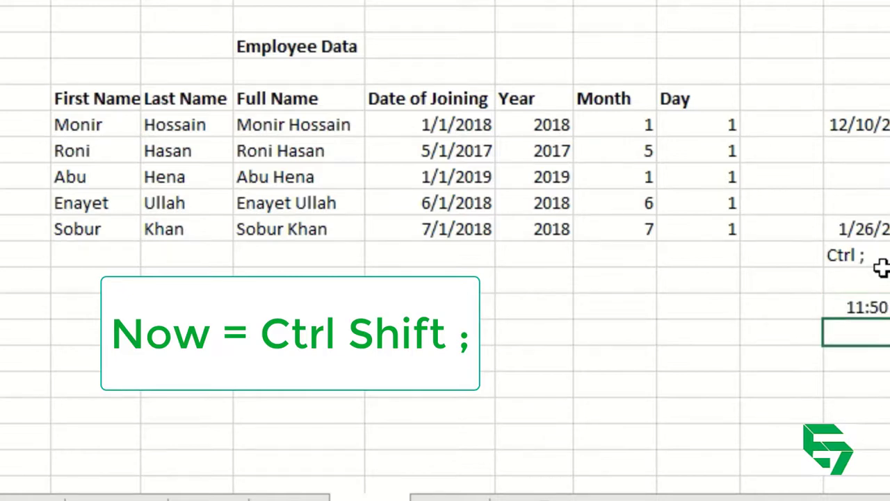
pyautogui.press('Up')
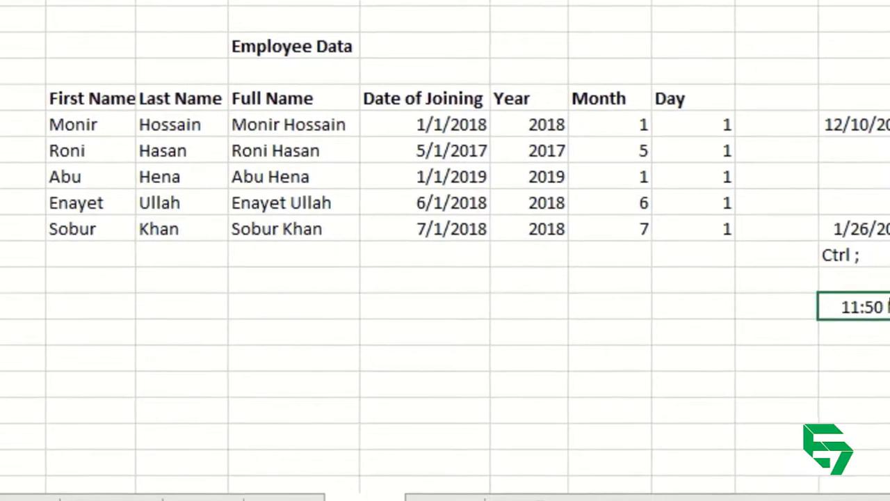
# Step: Enter a =TODAY() formula in the cell right of today's date
pyautogui.click(887, 228)
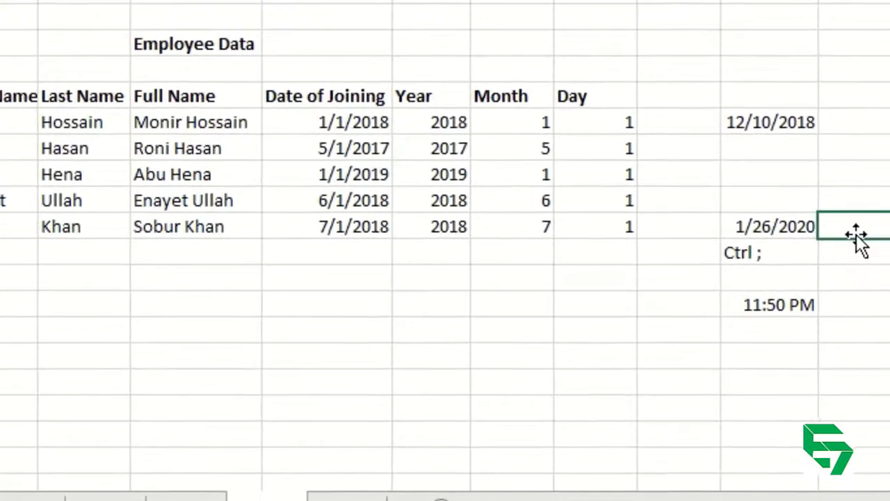
pyautogui.write('=tod')
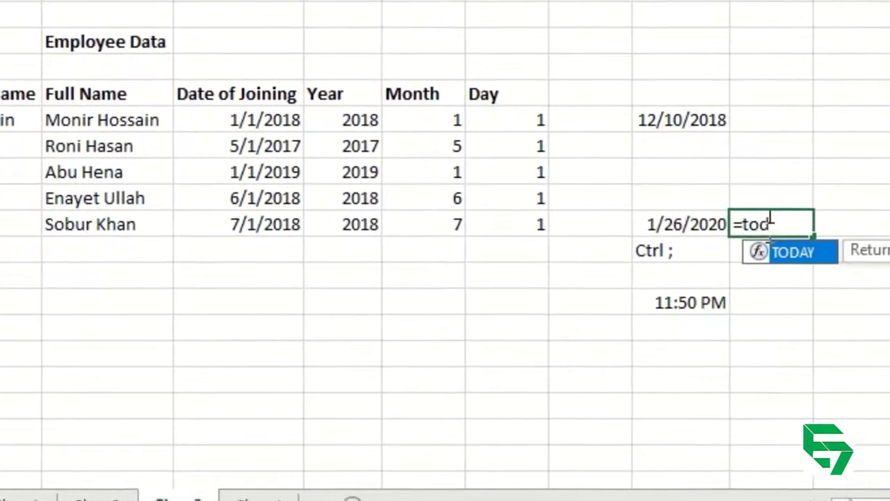
pyautogui.press('Tab')
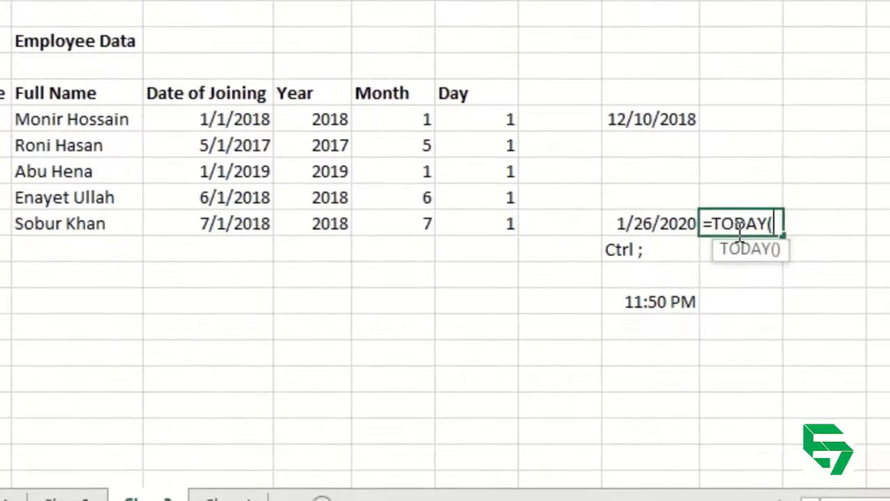
pyautogui.write(')')
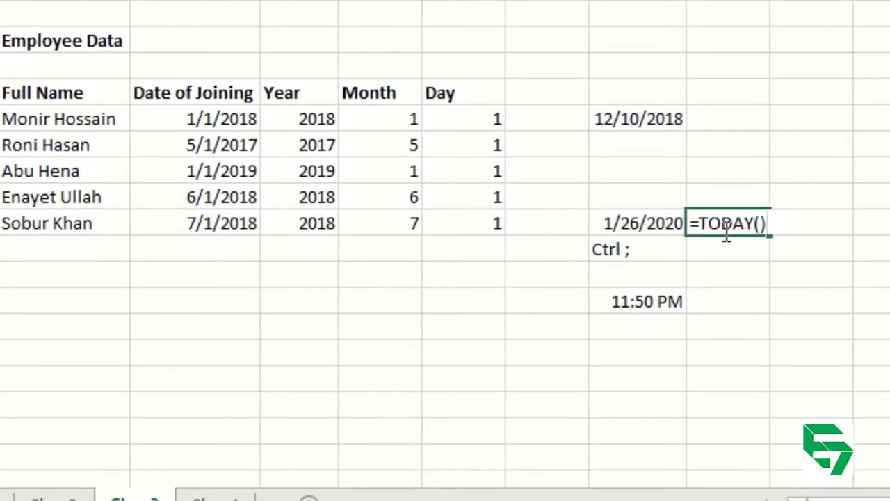
pyautogui.press('Return')
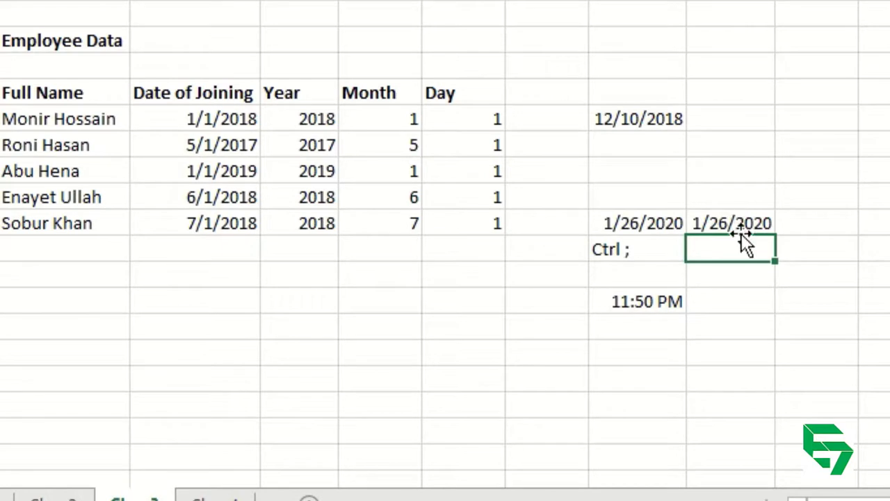
# Step: Enter =NOW() beside 11:50 PM to show 1/26/2020 23:50
pyautogui.click(730, 299)
pyautogui.write('=')
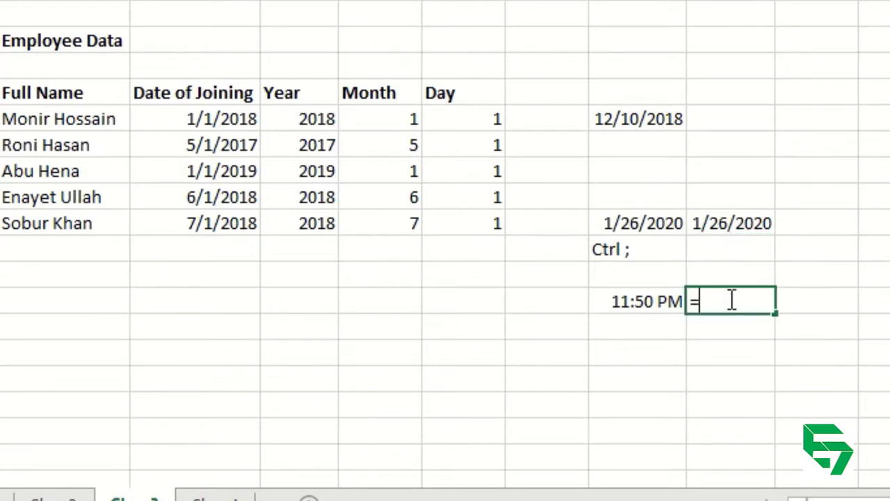
pyautogui.write('now')
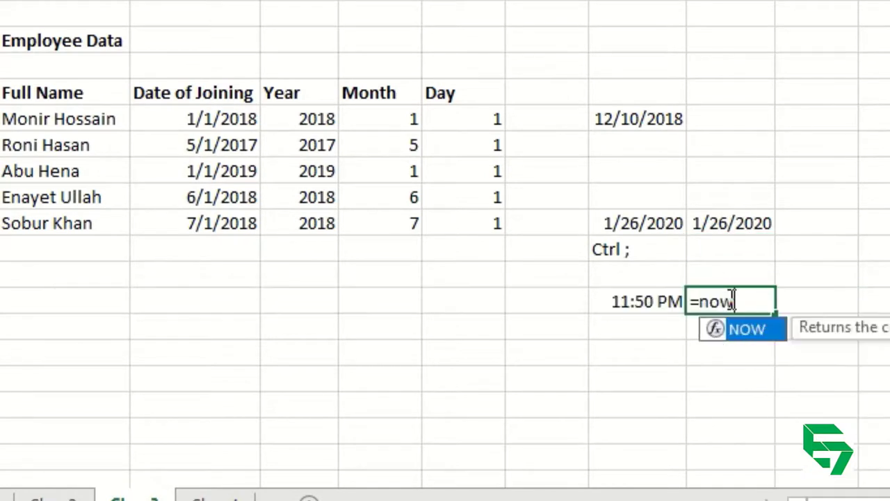
pyautogui.press('Tab')
pyautogui.write(')')
pyautogui.press('Return')
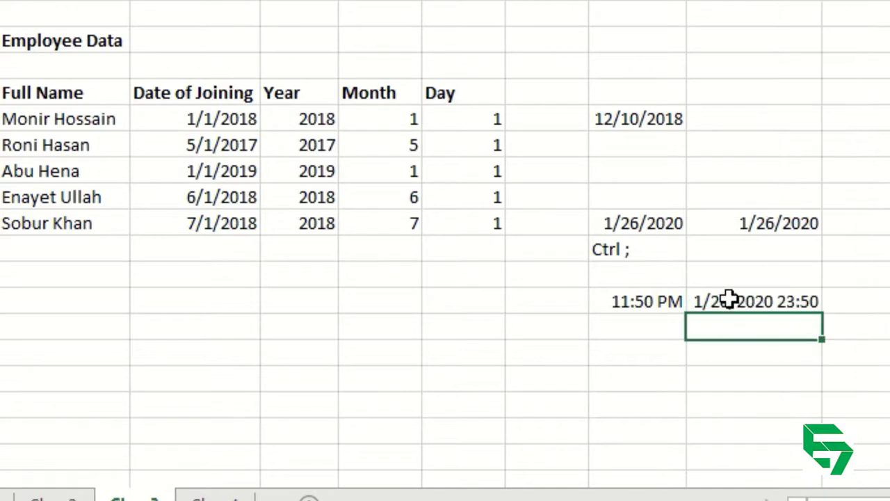
pyautogui.click(728, 299)
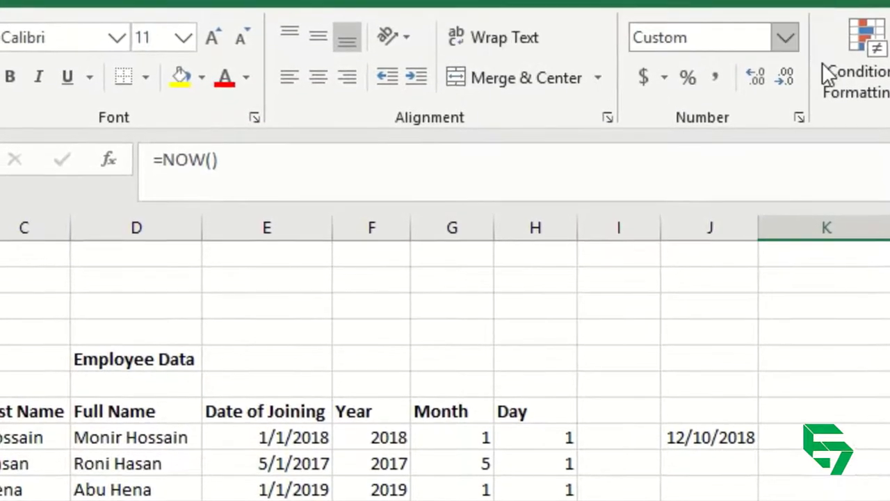
# Step: Apply the Time number format so the NOW result shows 11:50:59 PM
pyautogui.click(784, 33)
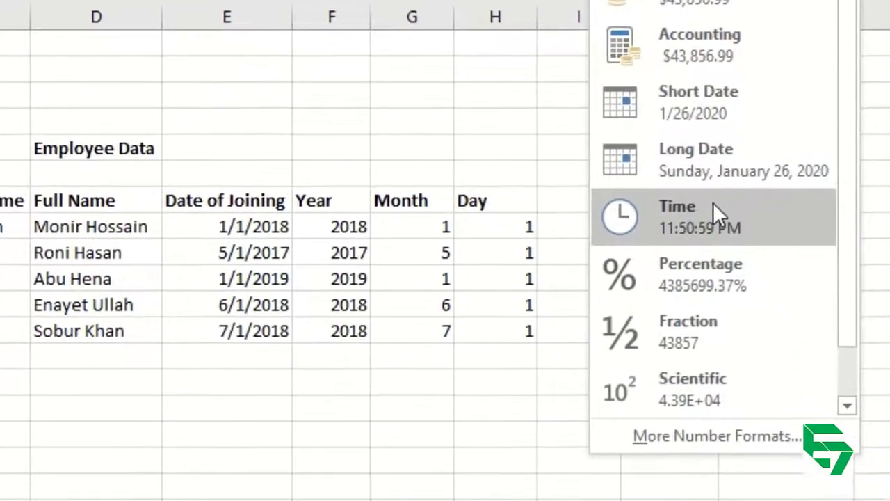
pyautogui.click(678, 280)
pyautogui.click(773, 402)
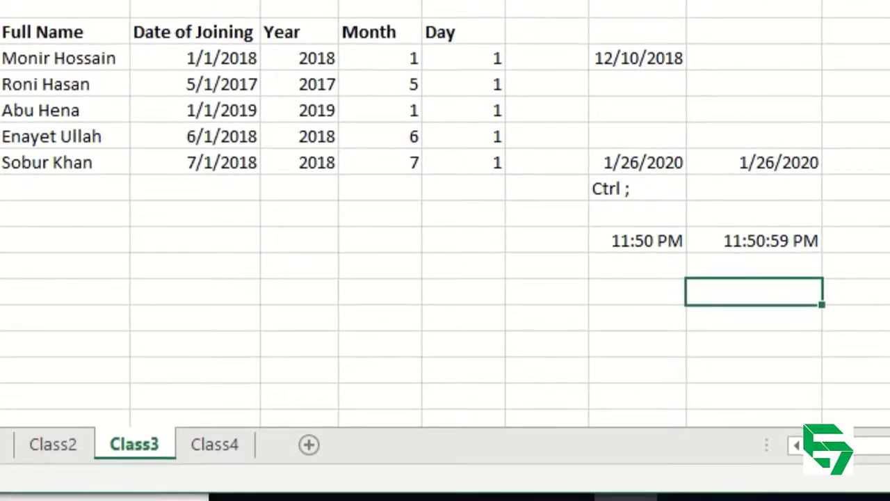
pyautogui.click(41, 64)
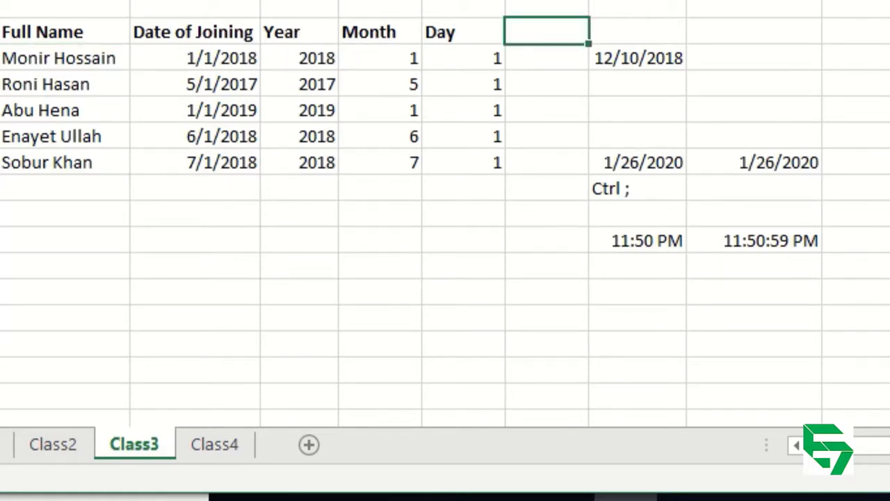
# Step: Hide the Date of Joining column
pyautogui.click(308, 30)
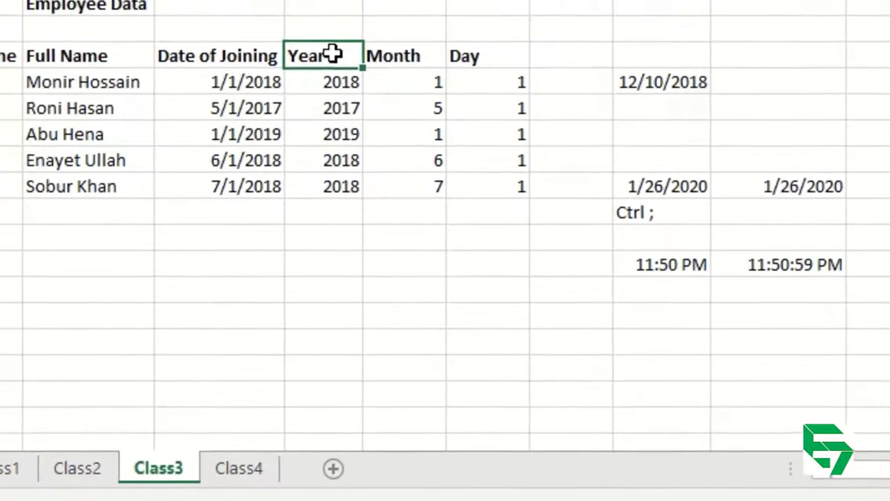
pyautogui.press('Right')
pyautogui.press('Right')
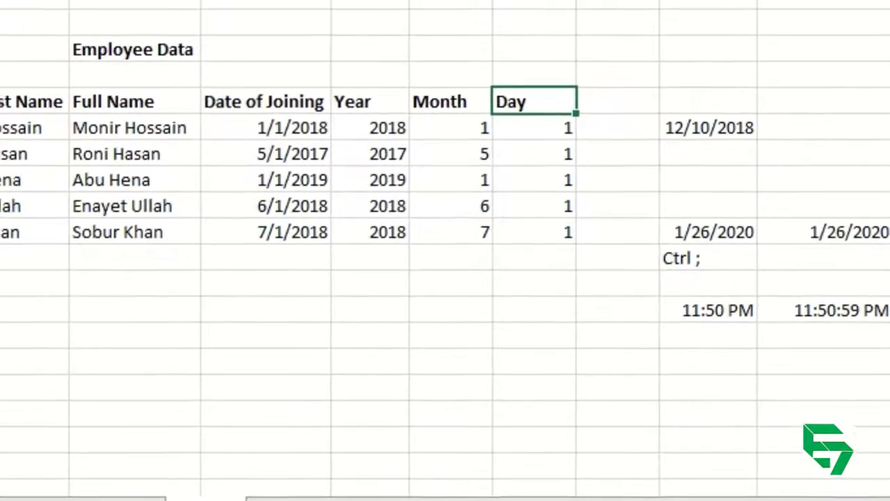
pyautogui.click(240, 1)
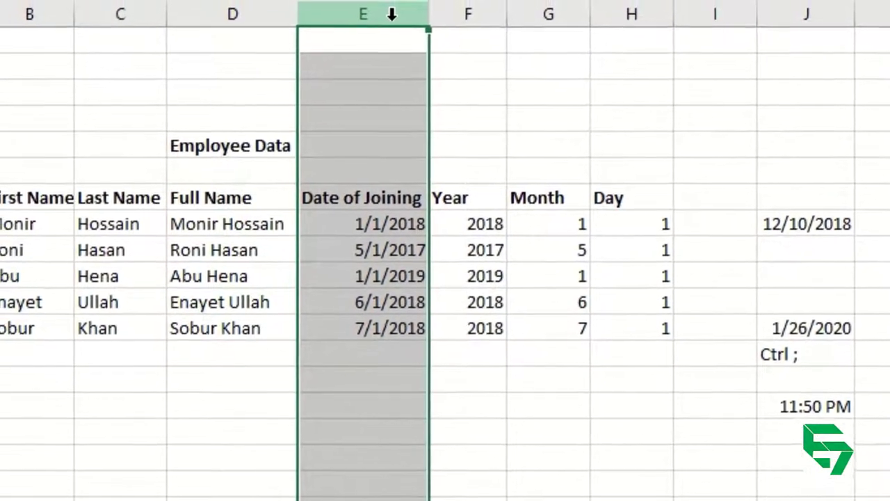
pyautogui.rightClick(375, 4)
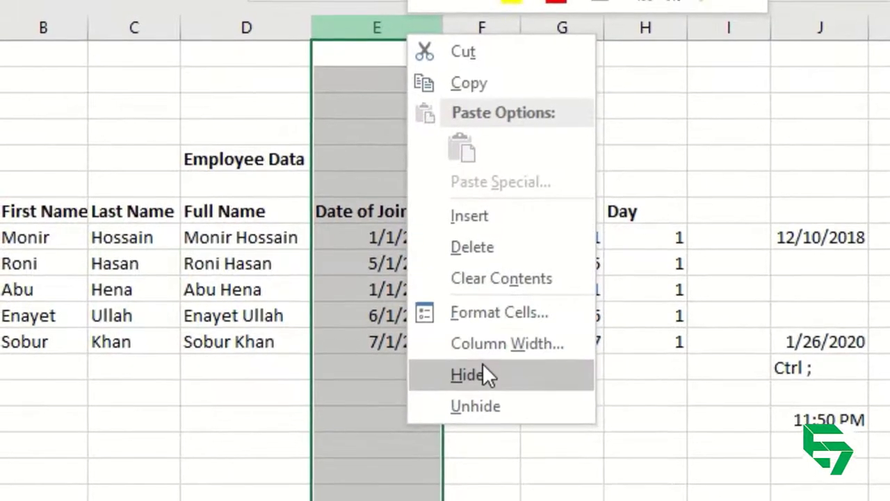
pyautogui.click(461, 371)
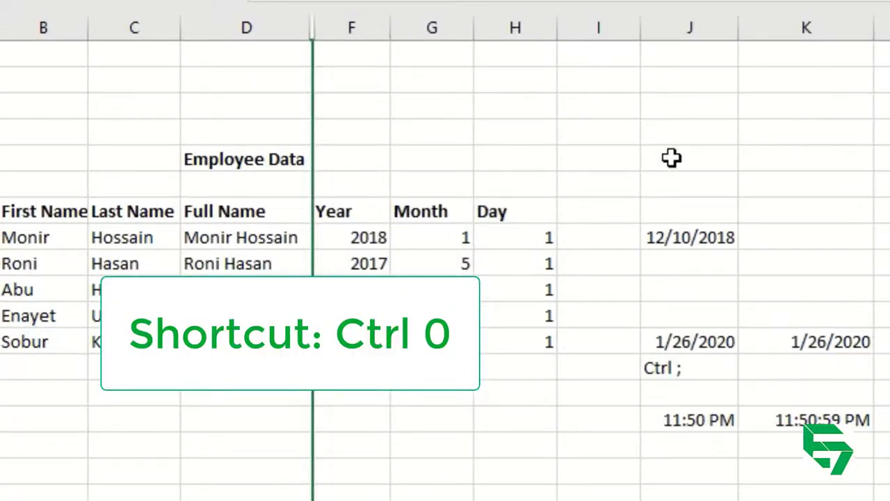
# Step: Insert a blank column directly after the Day column
pyautogui.click(616, 21)
pyautogui.click(602, 25)
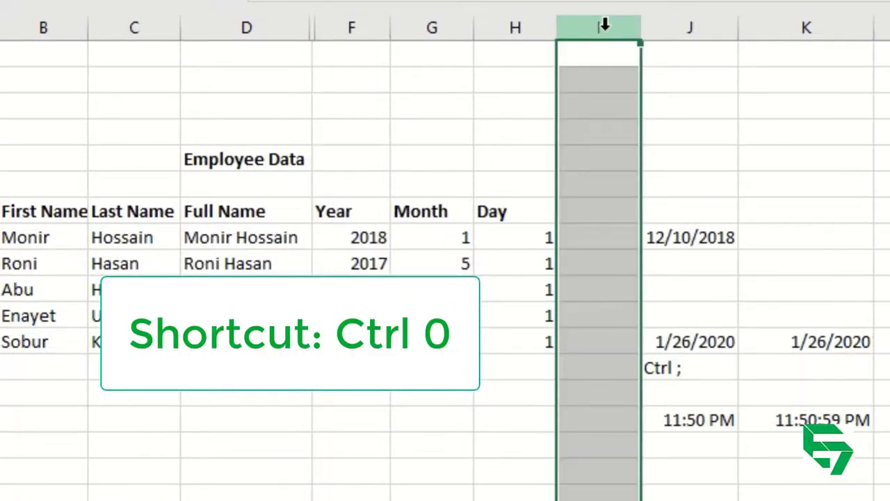
pyautogui.hotkey('ctrl', 'shift', '=')
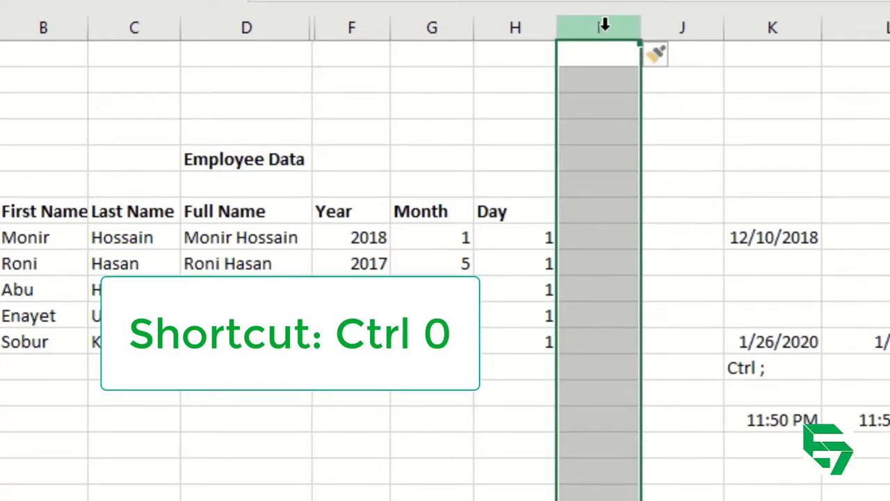
pyautogui.press('Down')
pyautogui.press('Down')
pyautogui.press('Down')
pyautogui.press('Down')
pyautogui.press('Down')
pyautogui.press('Down')
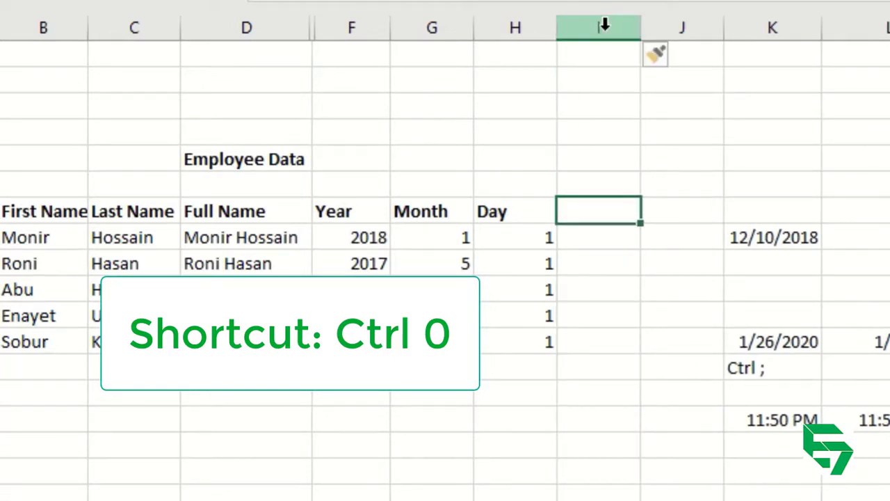
# Step: Add a 'Date' header and enter =DATE(F8,G8,H8) from the Year, Month and Day cells
pyautogui.write('Date')
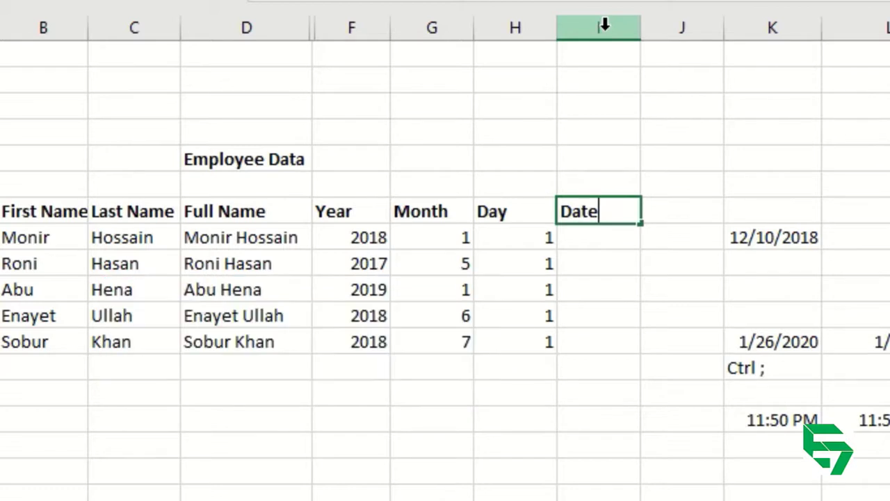
pyautogui.press('Return')
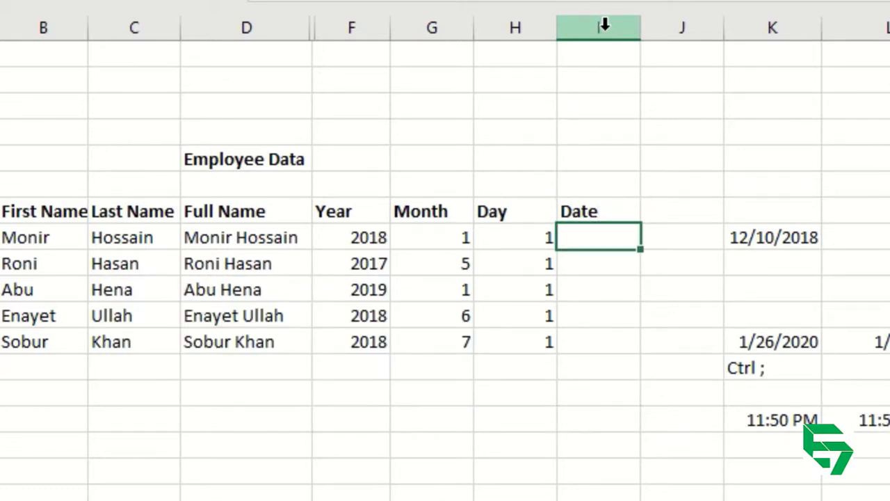
pyautogui.write('=da')
pyautogui.press('Tab')
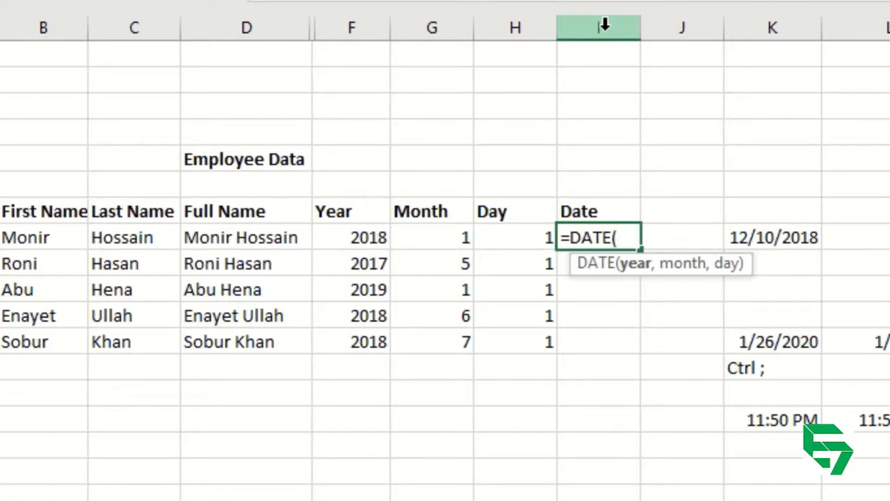
pyautogui.click(367, 235)
pyautogui.write(',')
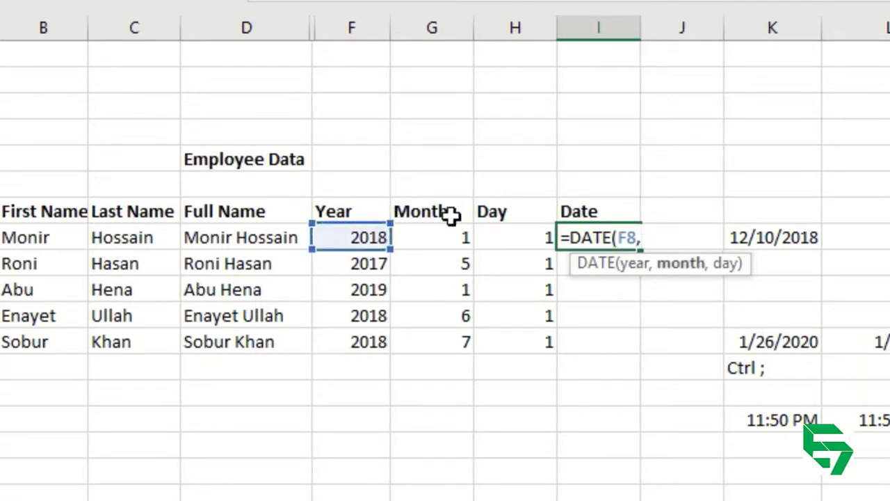
pyautogui.click(446, 234)
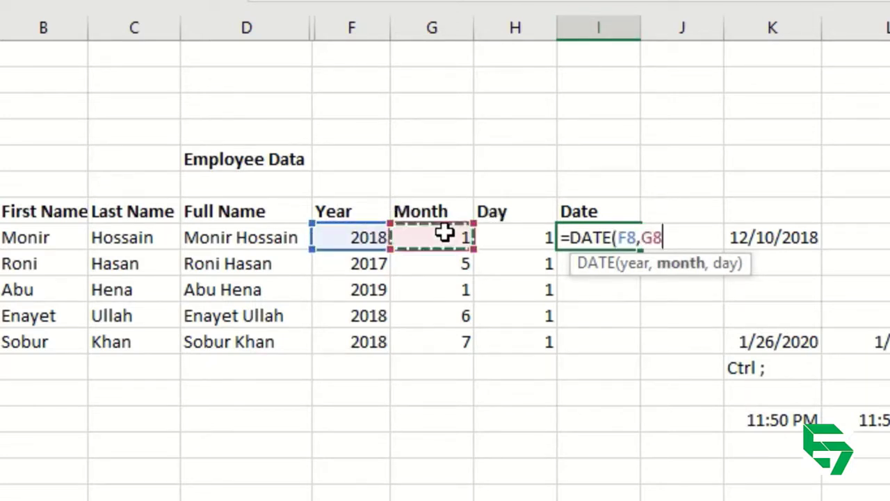
pyautogui.write(',')
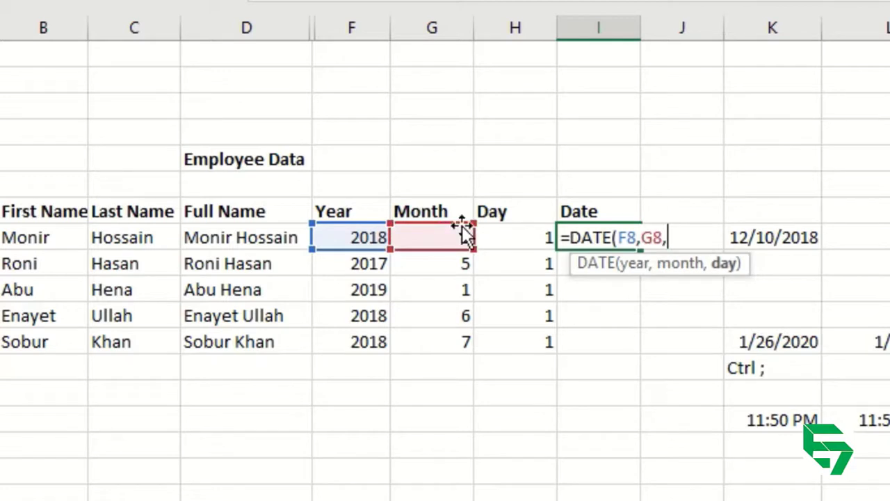
pyautogui.click(529, 237)
pyautogui.write(')')
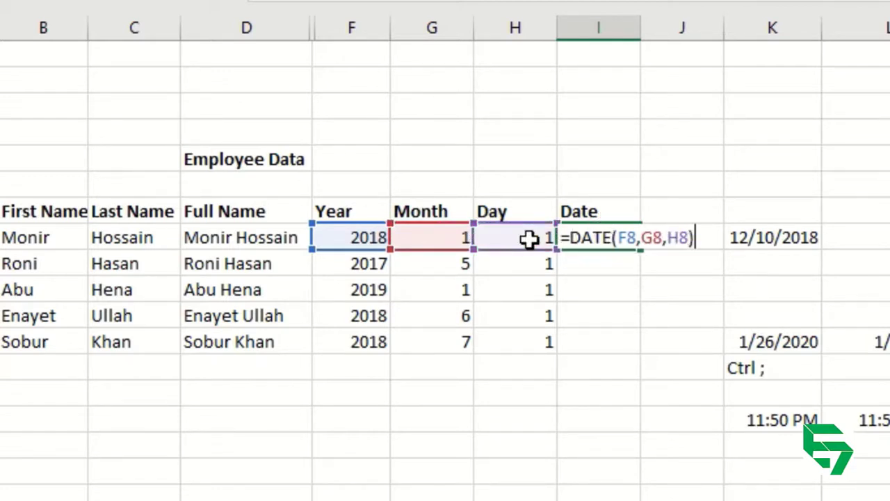
pyautogui.press('Return')
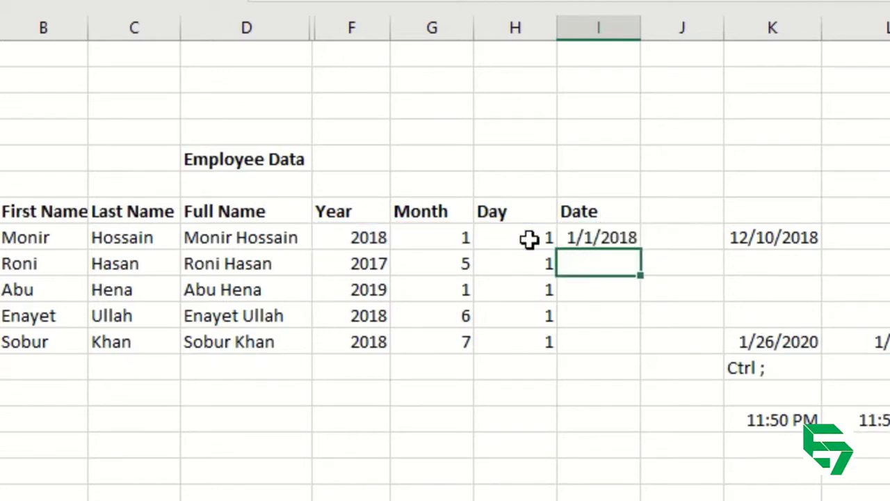
# Step: Fill the DATE formula down for all employees and widen the Date column to fit
pyautogui.click(622, 234)
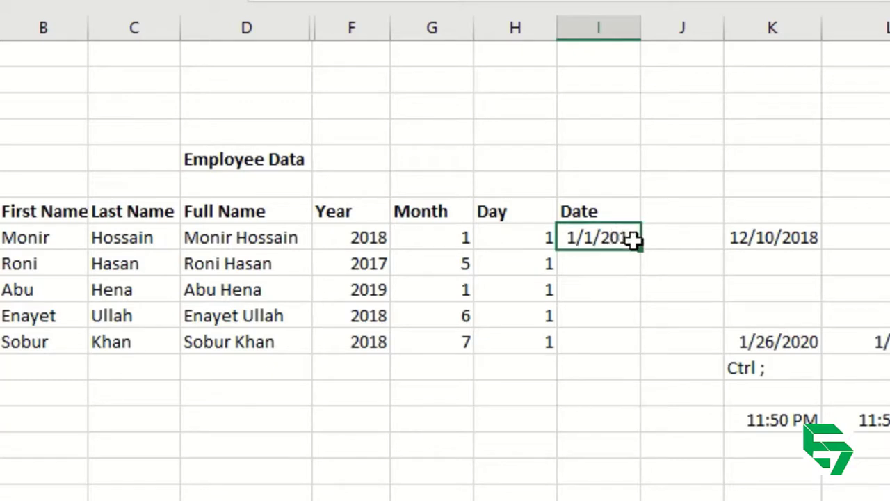
pyautogui.doubleClick(641, 249)
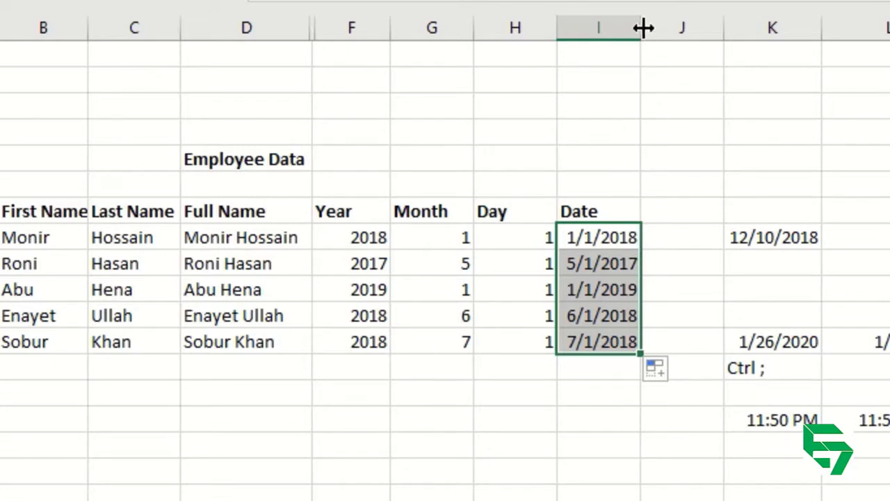
pyautogui.moveTo(641, 28); pyautogui.dragTo(669, 28)
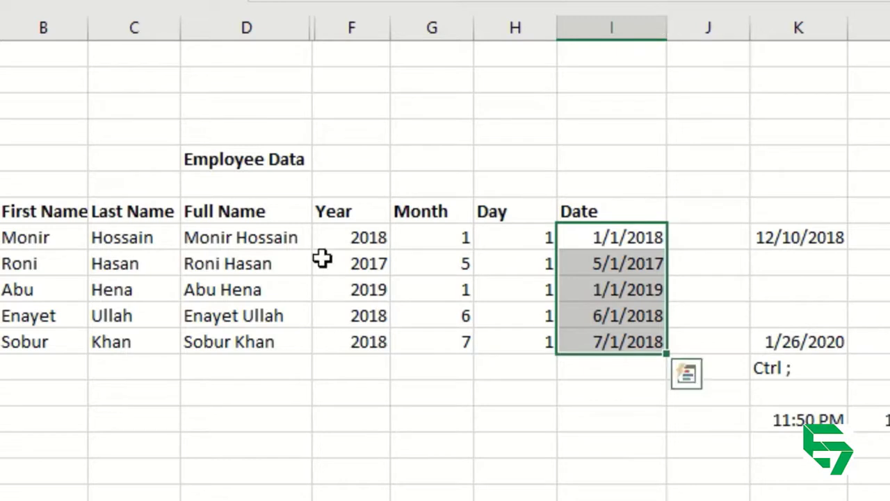
pyautogui.click(277, 237)
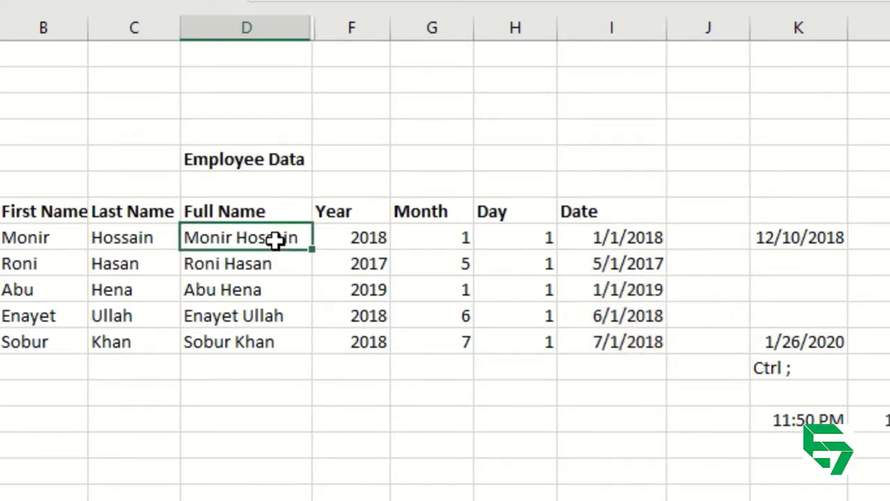
# Step: Clear the five existing Full Name entries
pyautogui.hotkey('ctrl', 'shift', 'Down')
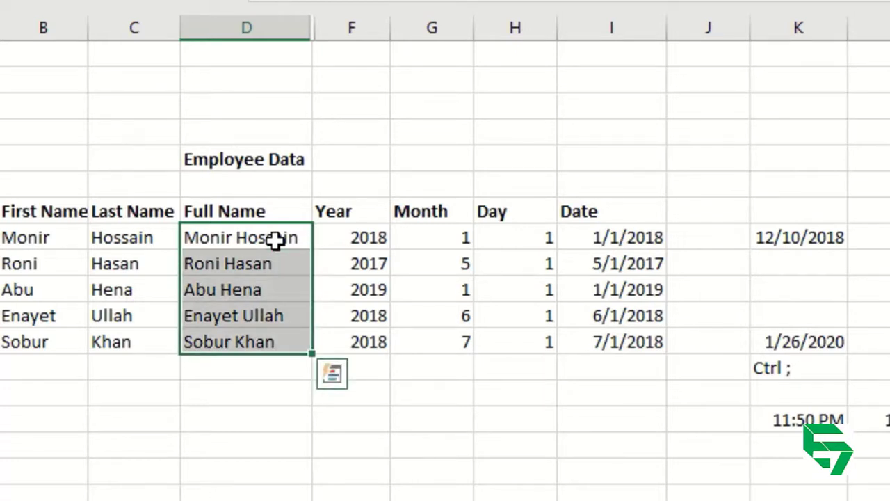
pyautogui.press('Delete')
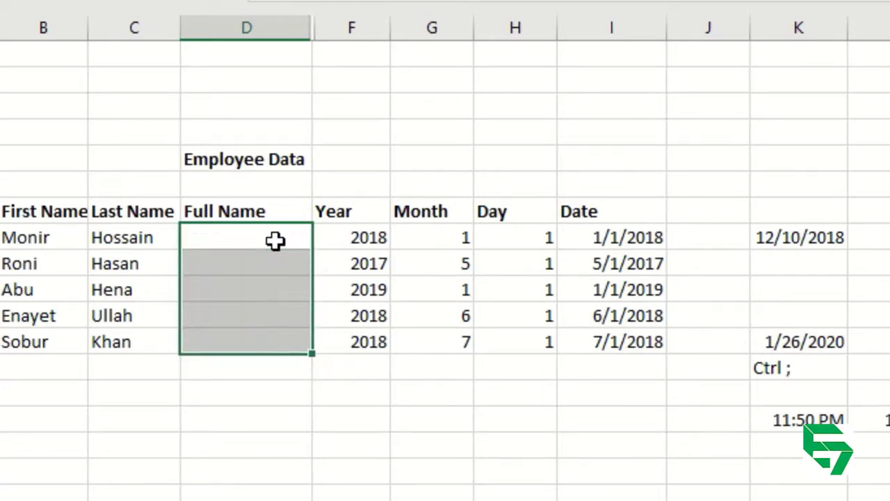
pyautogui.press('Right')
pyautogui.press('Left')
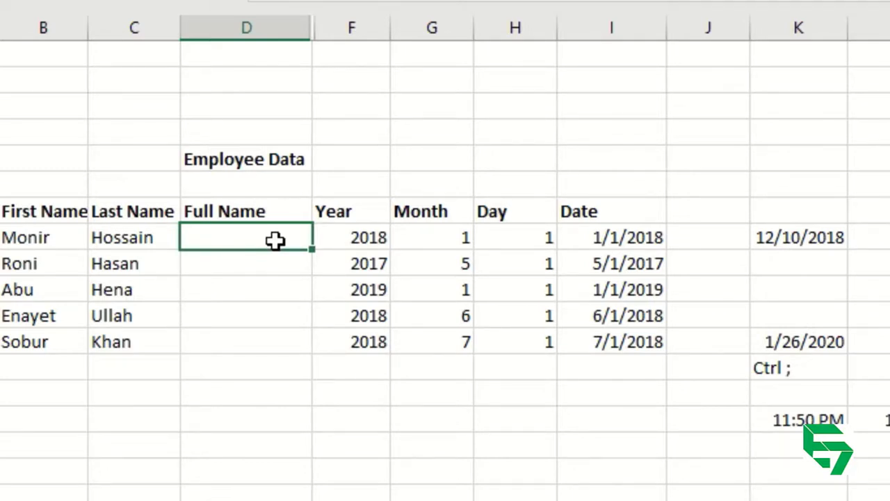
pyautogui.write('=')
pyautogui.press('Left')
pyautogui.press('Left')
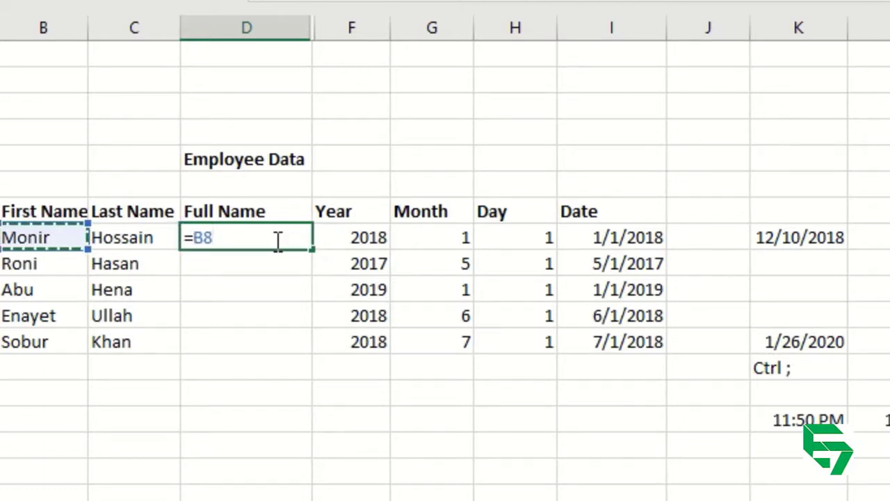
pyautogui.write('&')
pyautogui.press('Left')
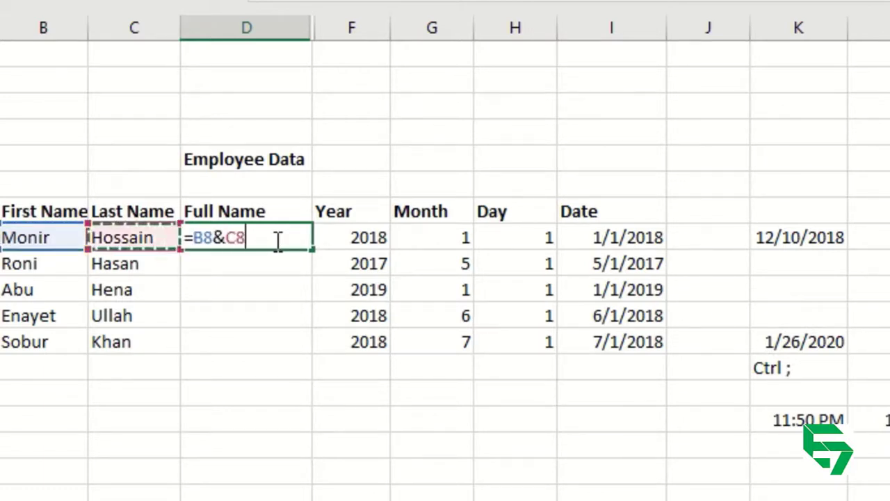
pyautogui.press('Return')
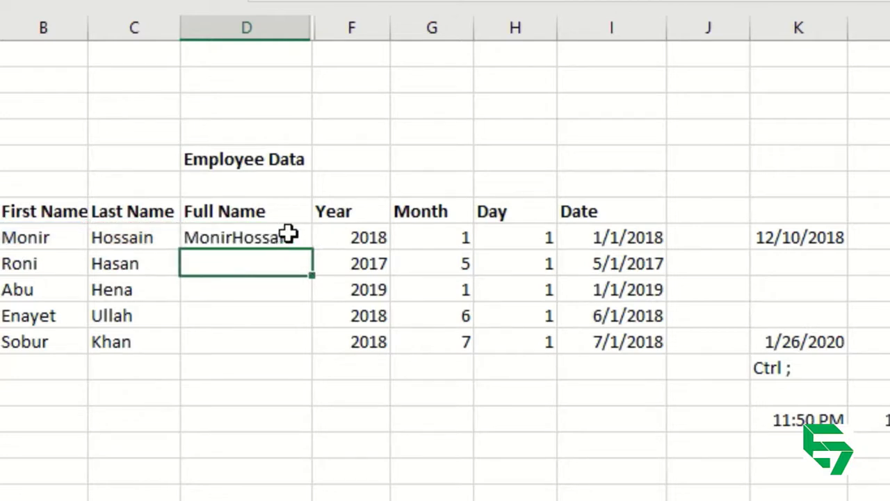
pyautogui.click(288, 234)
pyautogui.doubleClick(313, 249)
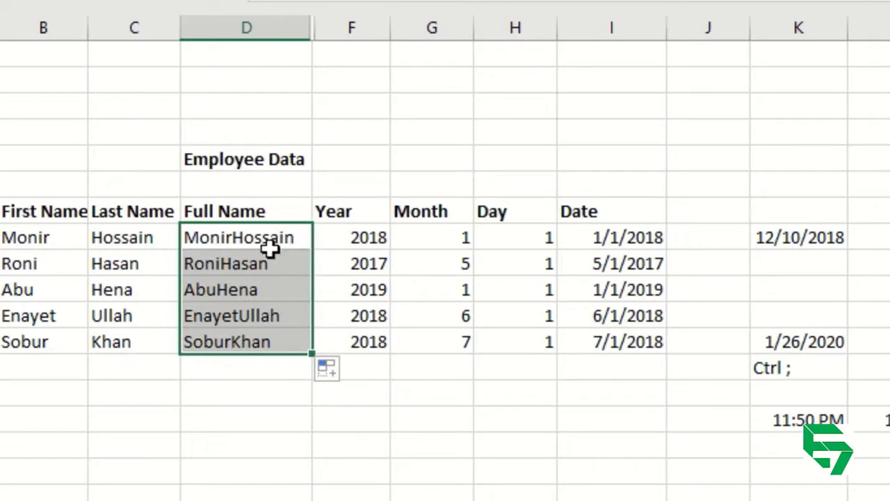
pyautogui.click(230, 238)
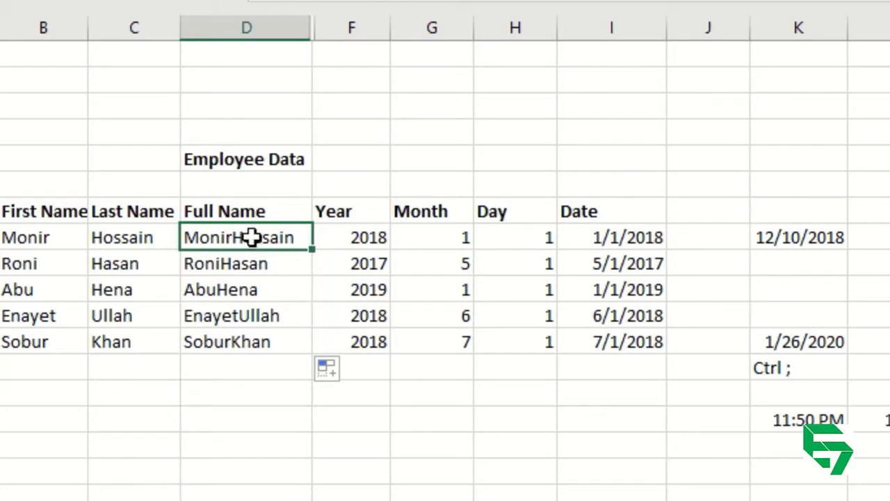
pyautogui.doubleClick(252, 237)
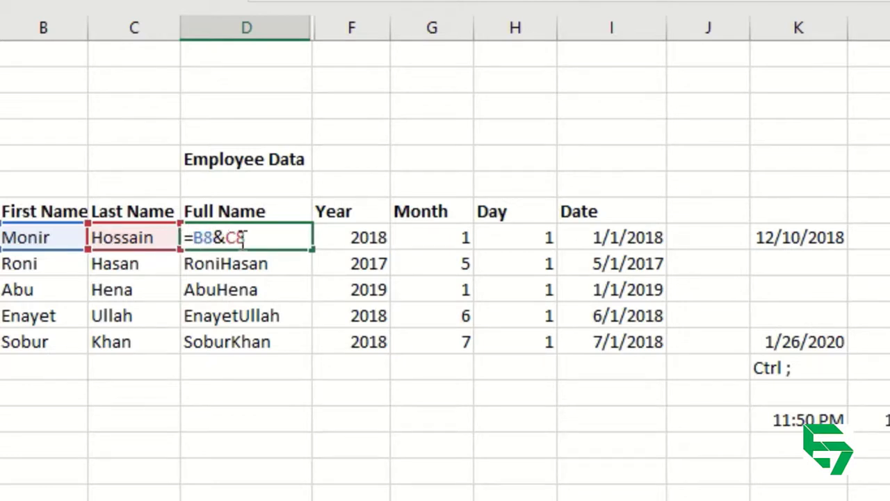
pyautogui.write('v')
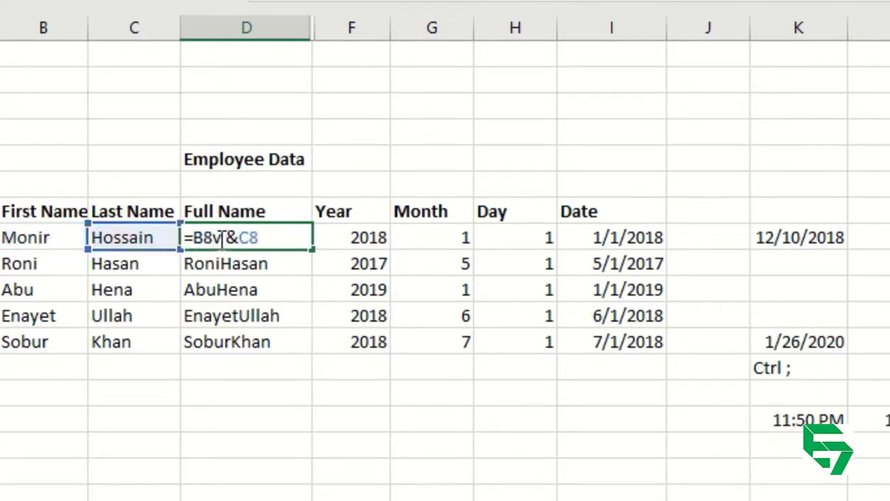
pyautogui.press('BackSpace')
pyautogui.press('BackSpace')
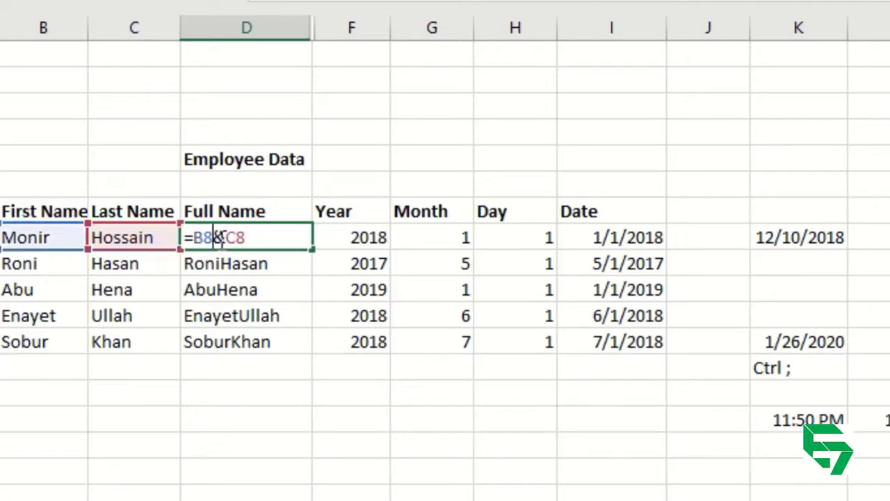
pyautogui.press('Right')
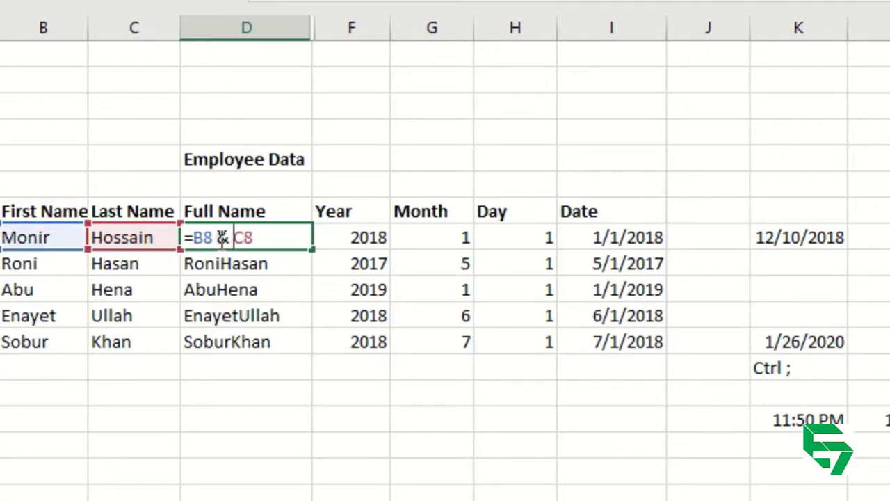
pyautogui.press('Left')
pyautogui.press('Left')
pyautogui.press('Left')
pyautogui.press('Left')
pyautogui.press('Left')
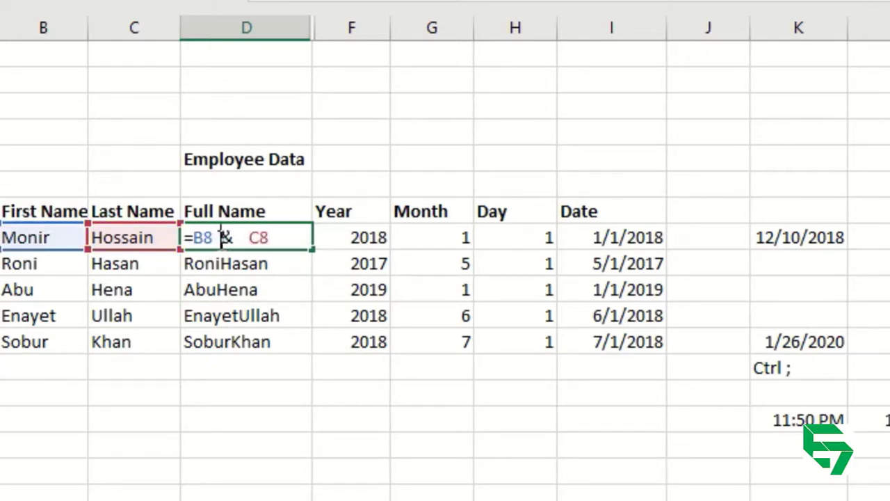
pyautogui.press('Delete')
pyautogui.press('Delete')
pyautogui.press('Delete')
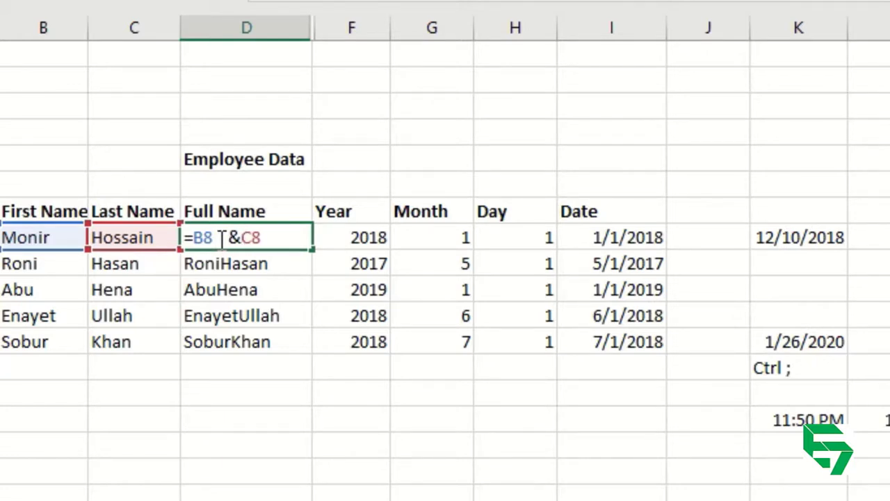
pyautogui.press('Left')
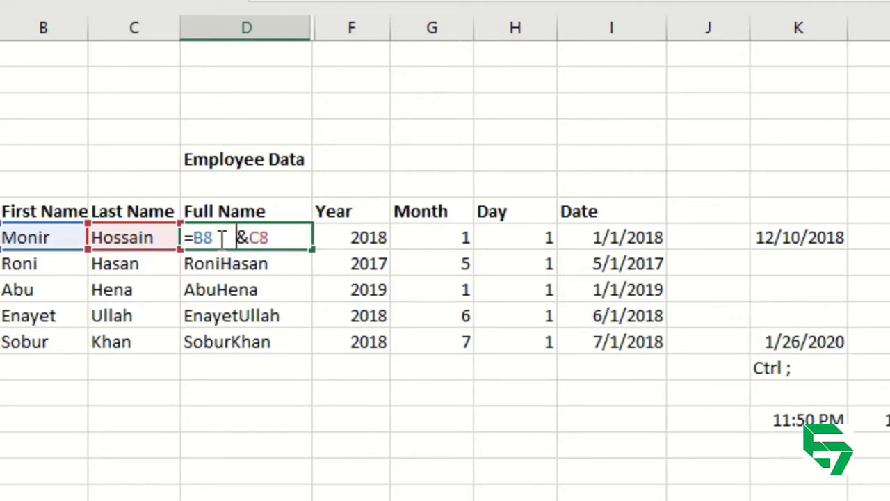
pyautogui.press('Left')
pyautogui.press('Left')
pyautogui.press('Left')
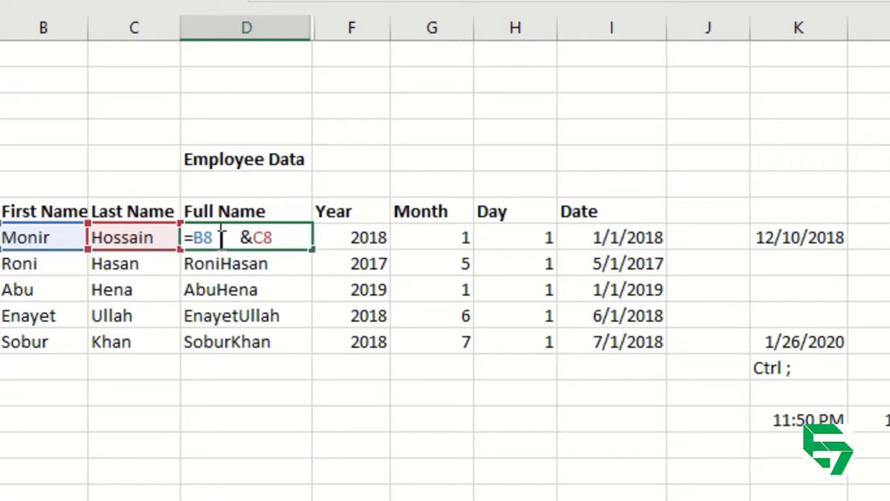
pyautogui.press('Left')
pyautogui.press('Left')
pyautogui.write('&')
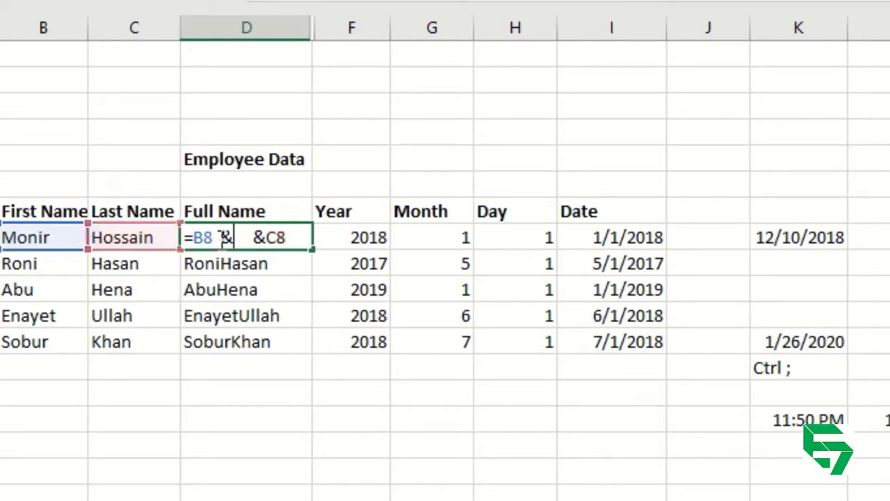
pyautogui.write('"')
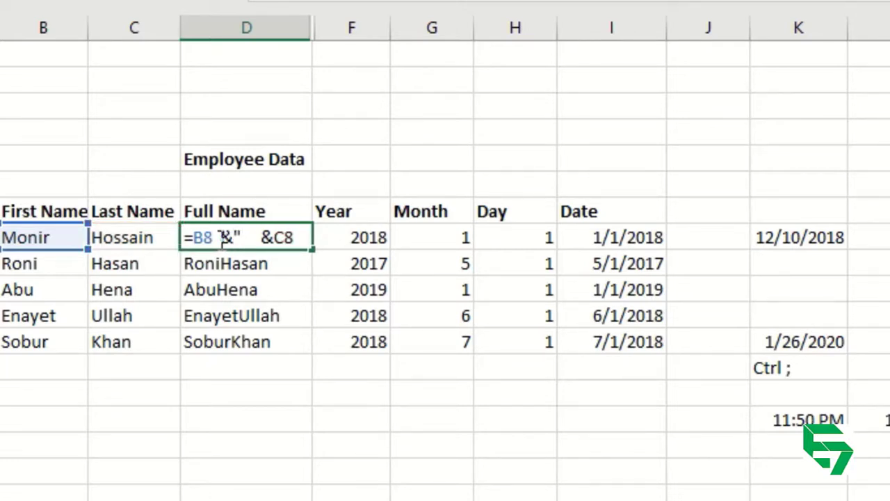
pyautogui.write(' "')
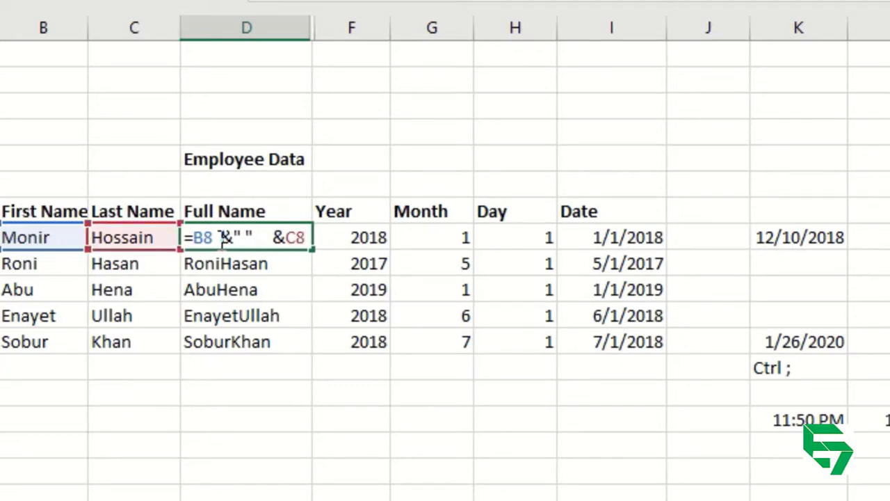
pyautogui.press('Return')
pyautogui.click(298, 238)
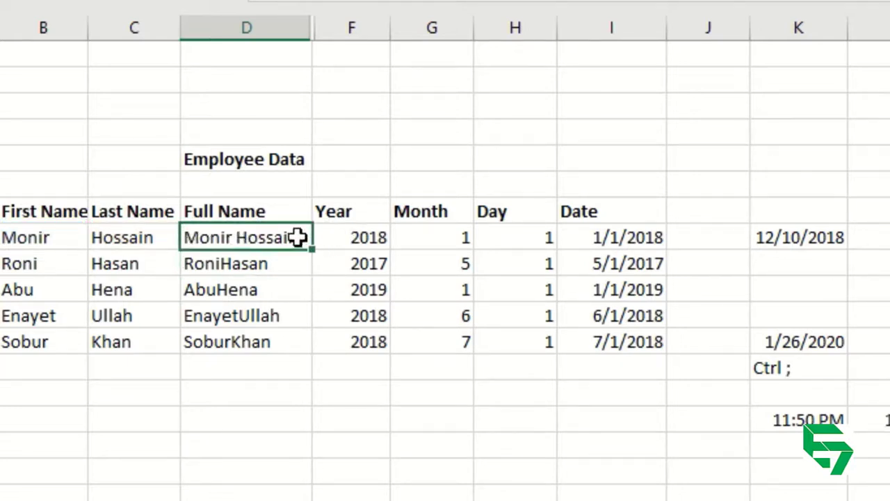
pyautogui.doubleClick(309, 249)
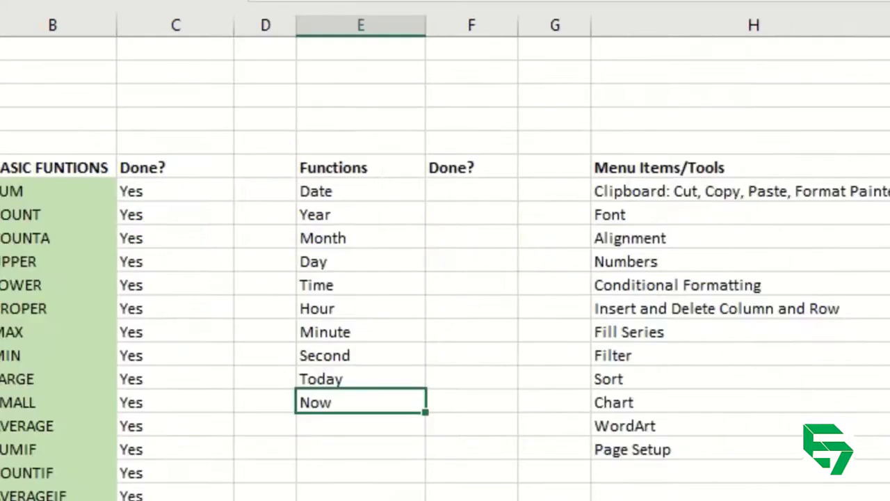
# Step: Mark Date, Year and Month as Yes in the checklist's Done? column
pyautogui.click(462, 193)
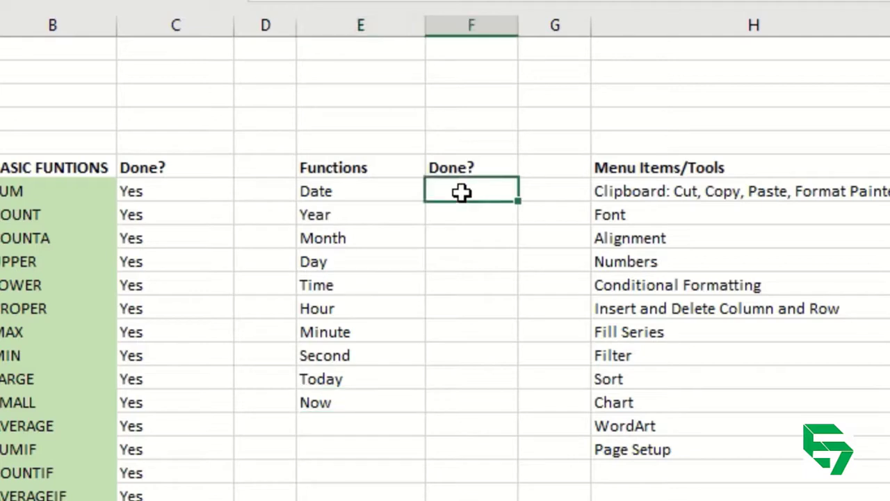
pyautogui.write('Yes')
pyautogui.press('Return')
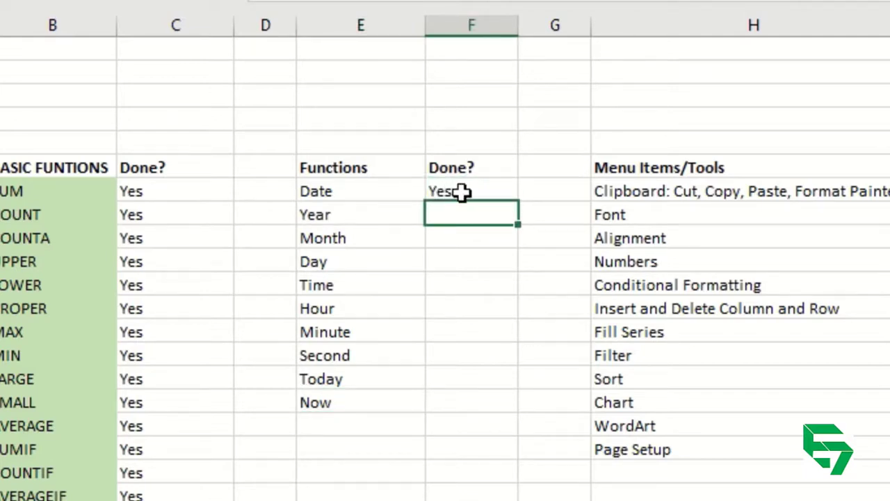
pyautogui.write('Yes')
pyautogui.press('Return')
pyautogui.write('Yes')
pyautogui.press('Return')
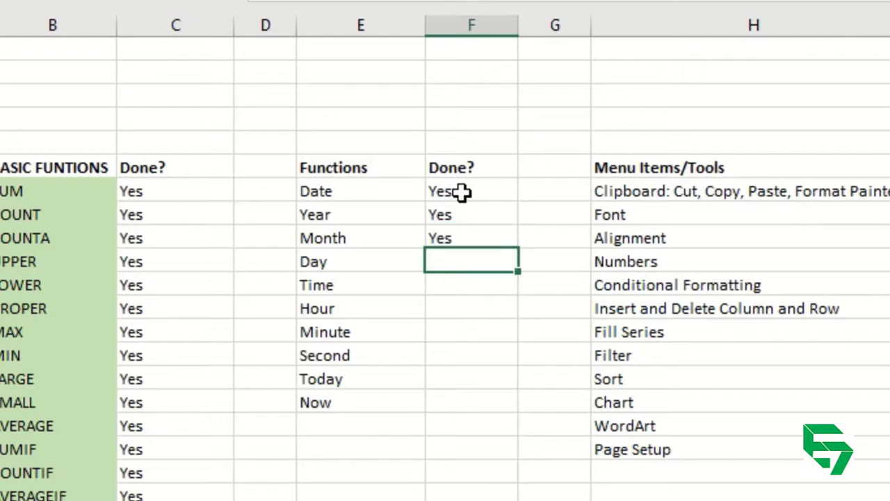
# Step: Mark Day, Today and Now as Yes in the Done? column
pyautogui.press('Return')
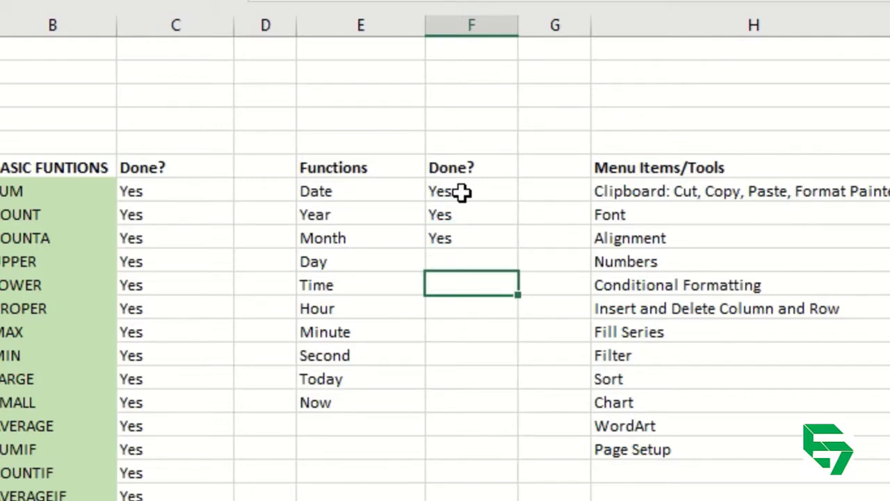
pyautogui.press('Up')
pyautogui.write('Yes')
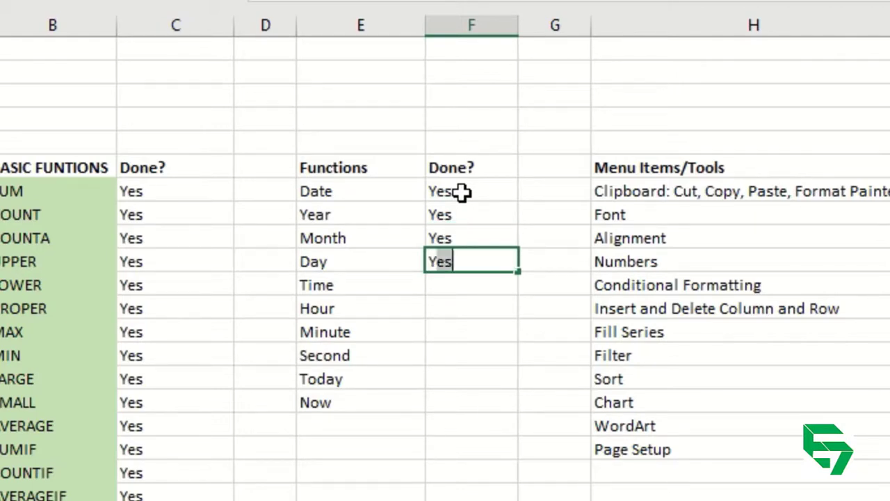
pyautogui.press('Return')
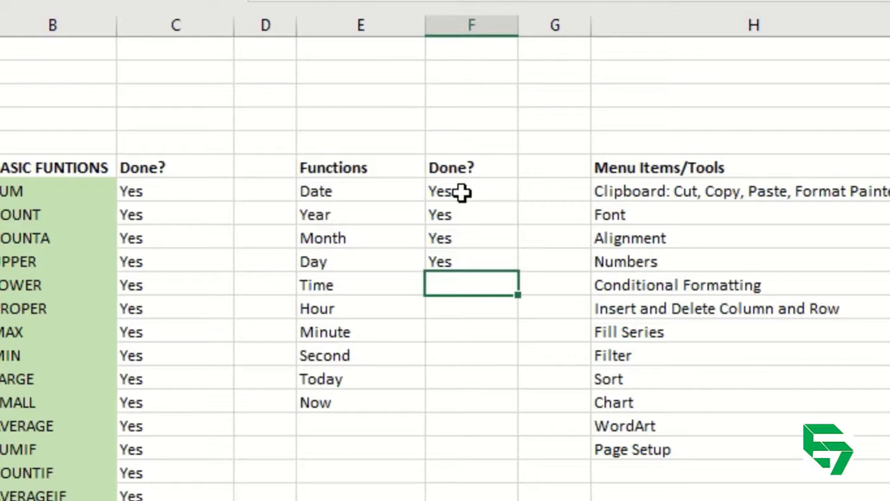
pyautogui.press('Down')
pyautogui.press('Down')
pyautogui.press('Down')
pyautogui.press('Down')
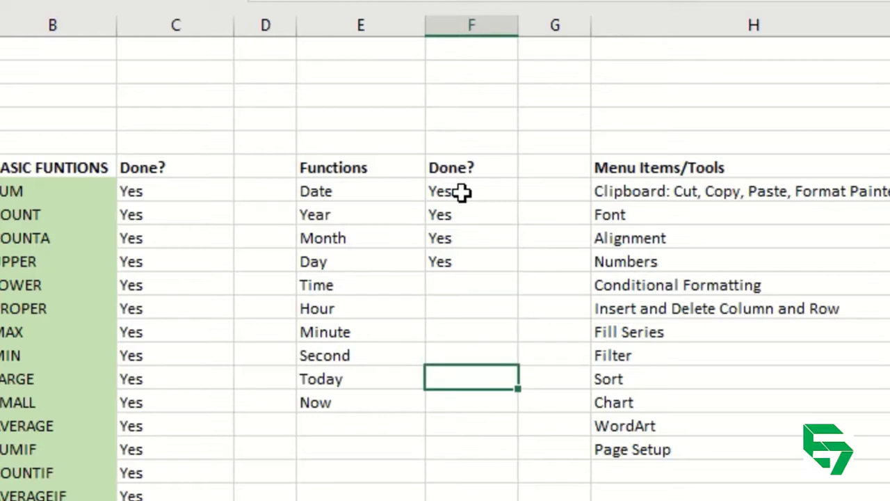
pyautogui.write('Yes')
pyautogui.press('Return')
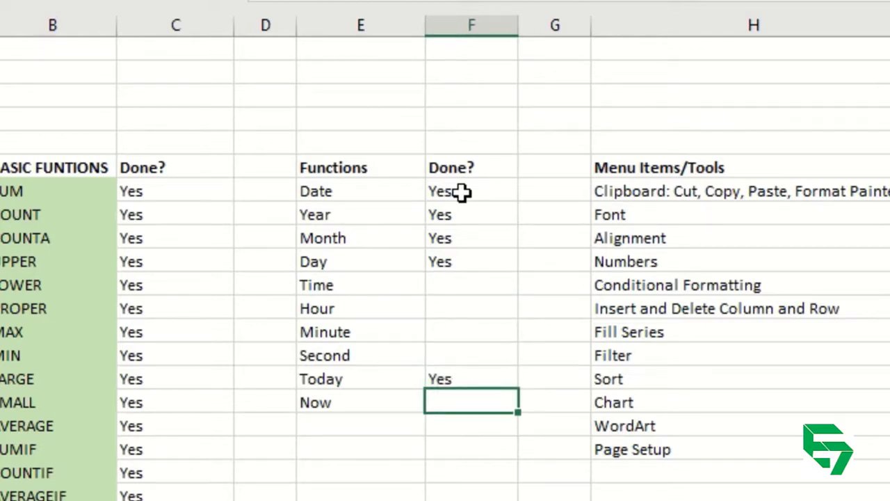
pyautogui.write('Yes')
pyautogui.press('Return')
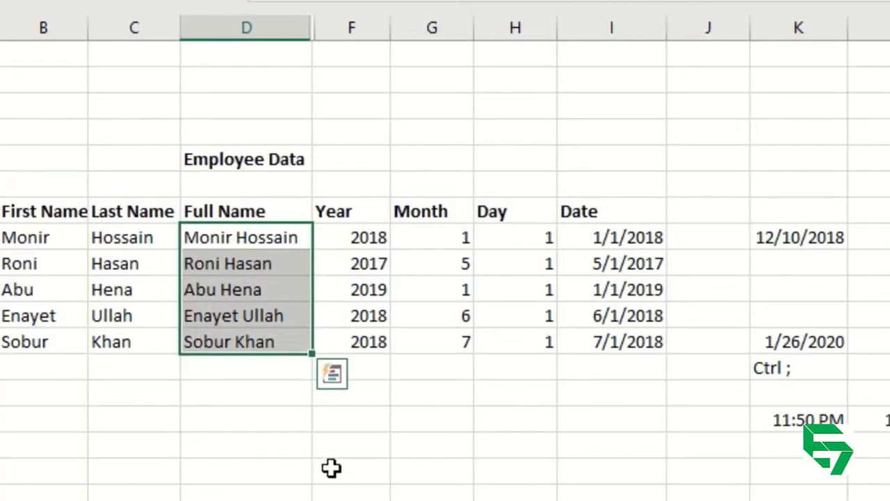
# Step: Enter 12313 in column J beside the first employee's 1/1/2018 date
pyautogui.click(311, 455)
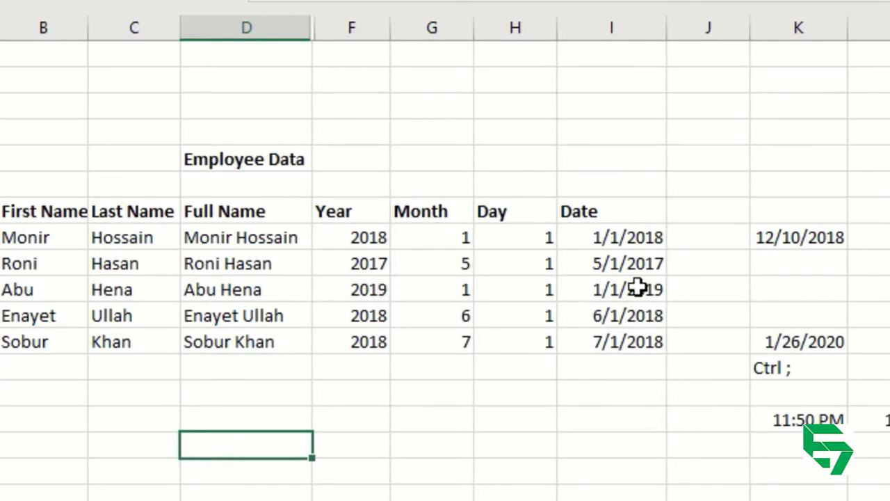
pyautogui.doubleClick(709, 237)
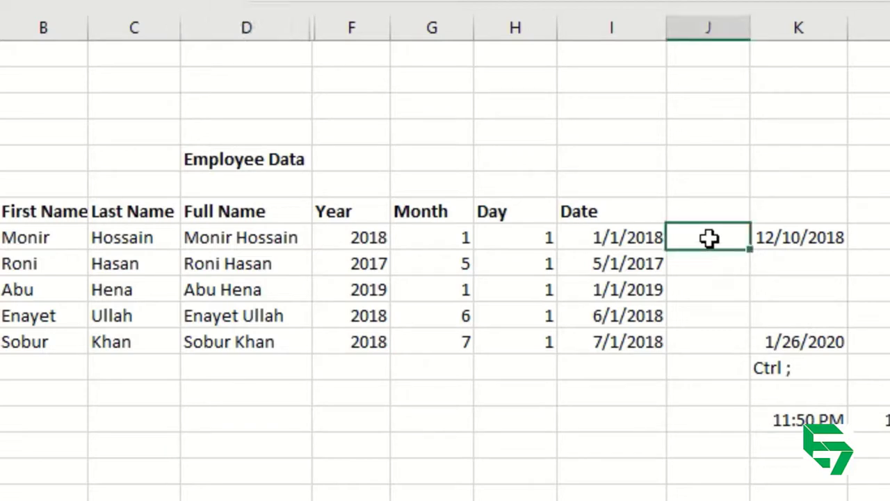
pyautogui.write('12313')
pyautogui.press('Return')
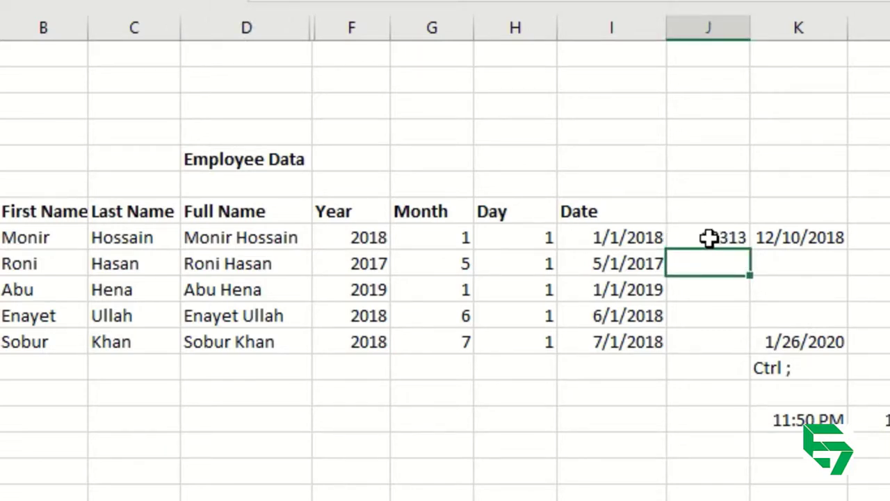
pyautogui.click(709, 238)
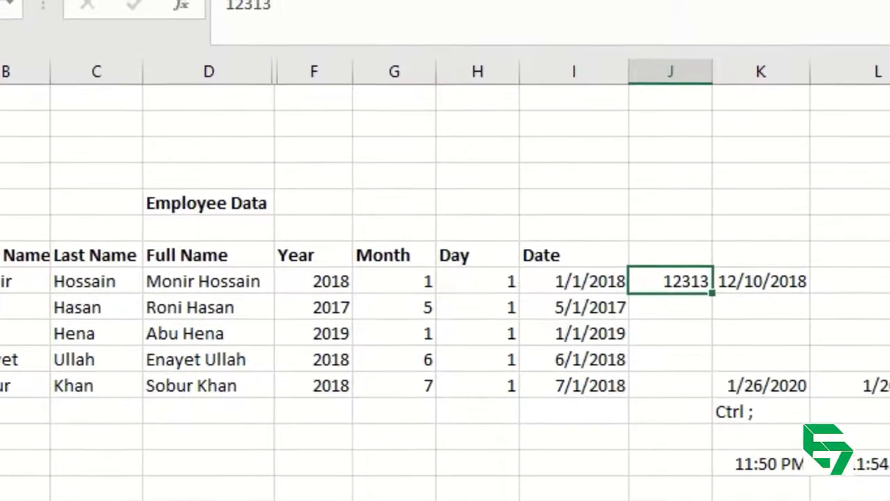
pyautogui.click(836, 1)
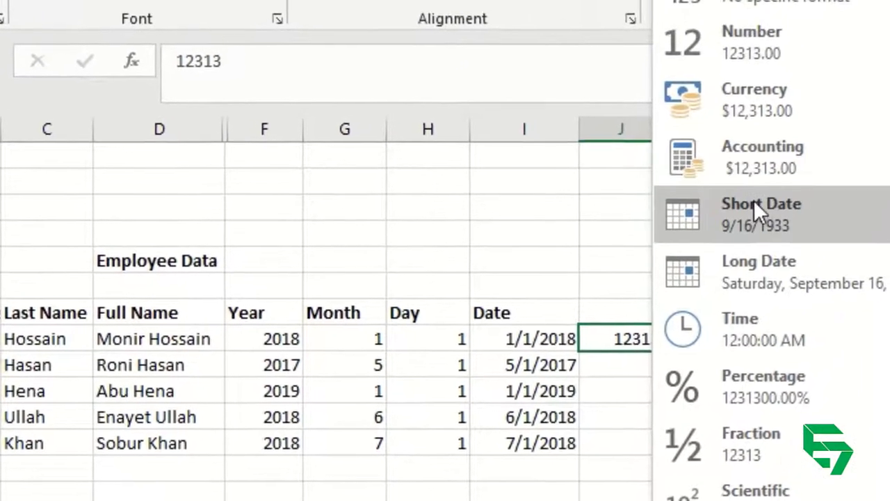
# Step: Apply Short Date to 12313 so it displays as 9/16/1933
pyautogui.click(754, 207)
pyautogui.click(624, 388)
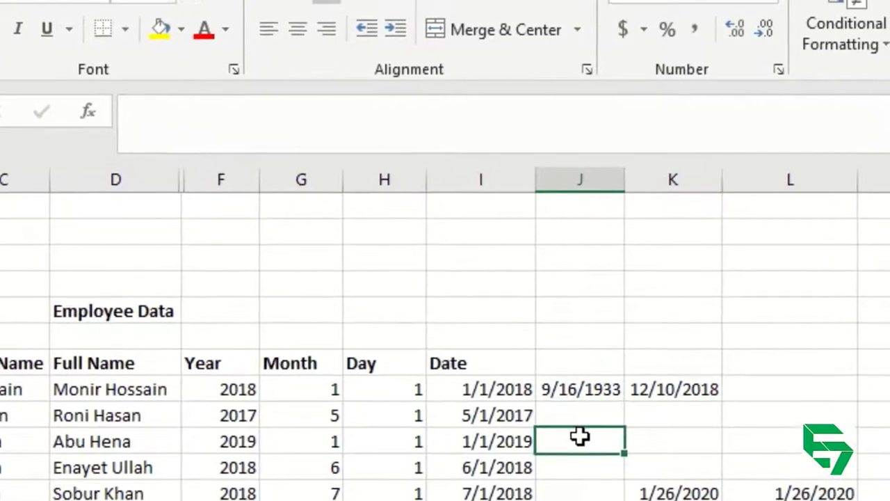
pyautogui.click(300, 392)
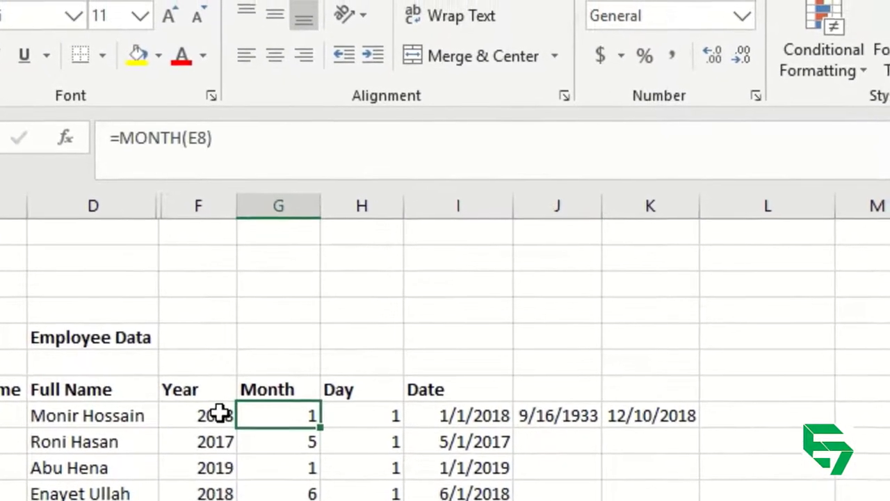
pyautogui.click(219, 413)
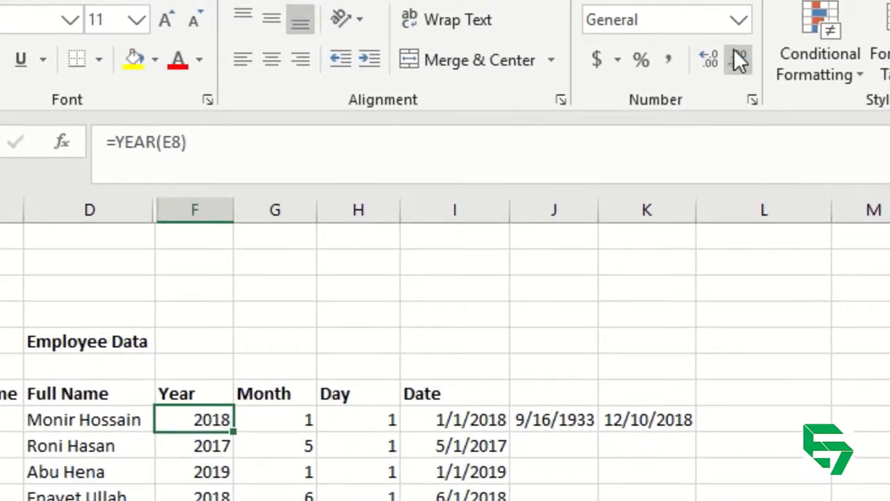
# Step: Widen the Year column via a short-date format, then return 2018 to General format
pyautogui.click(741, 25)
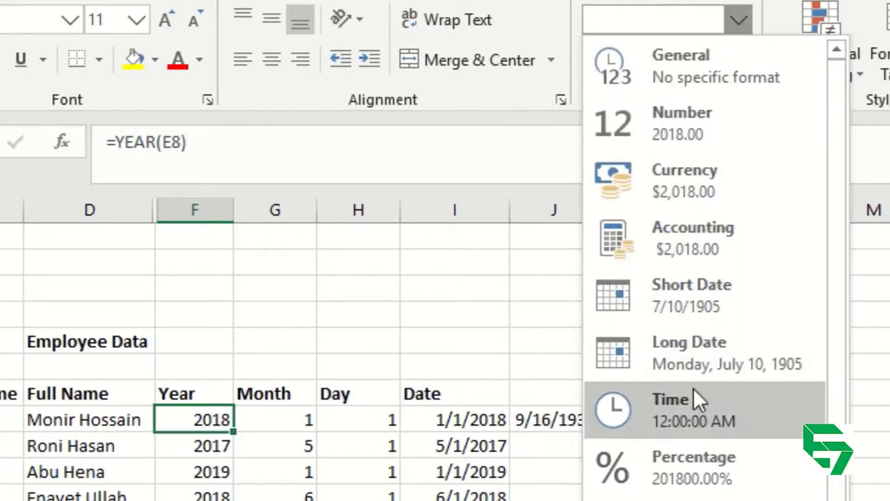
pyautogui.click(700, 301)
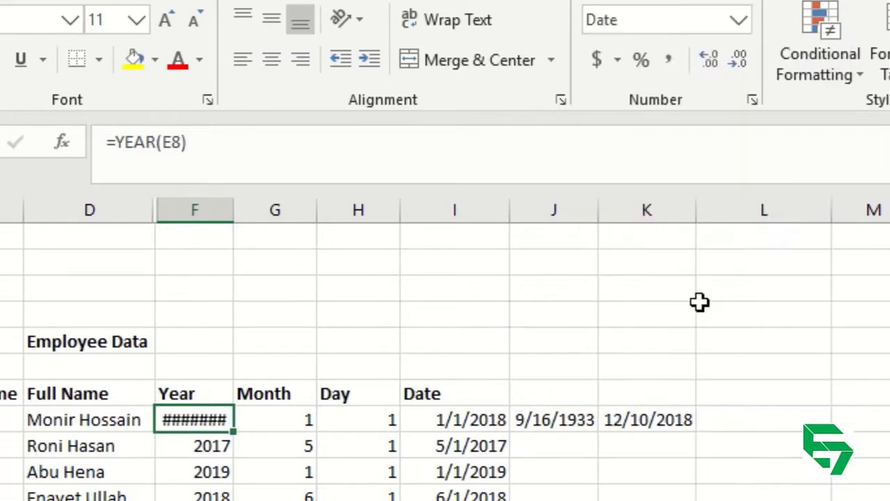
pyautogui.doubleClick(238, 221)
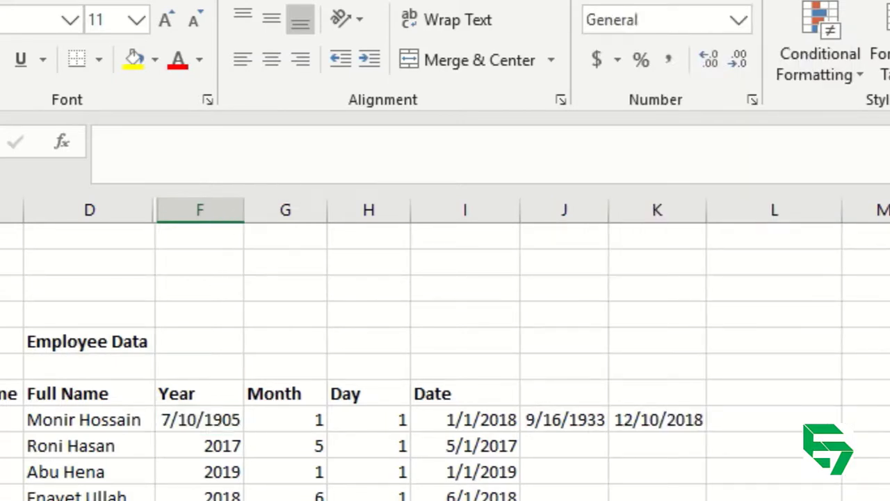
pyautogui.click(220, 410)
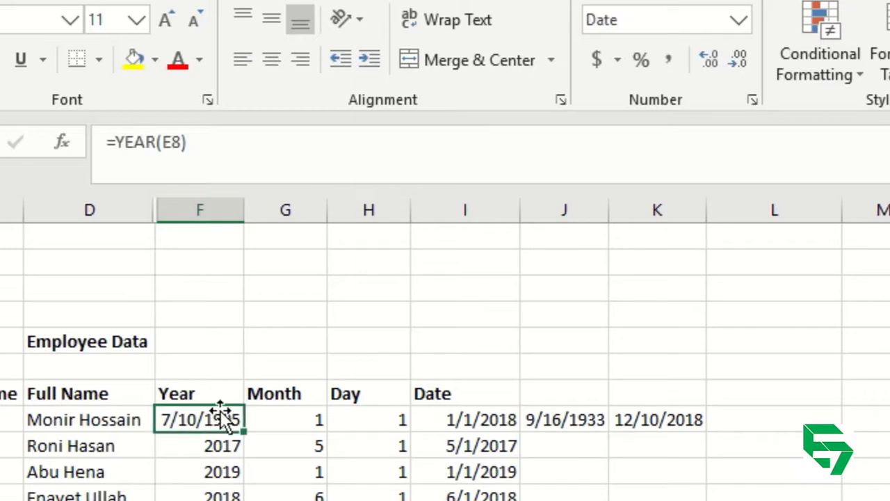
pyautogui.click(739, 22)
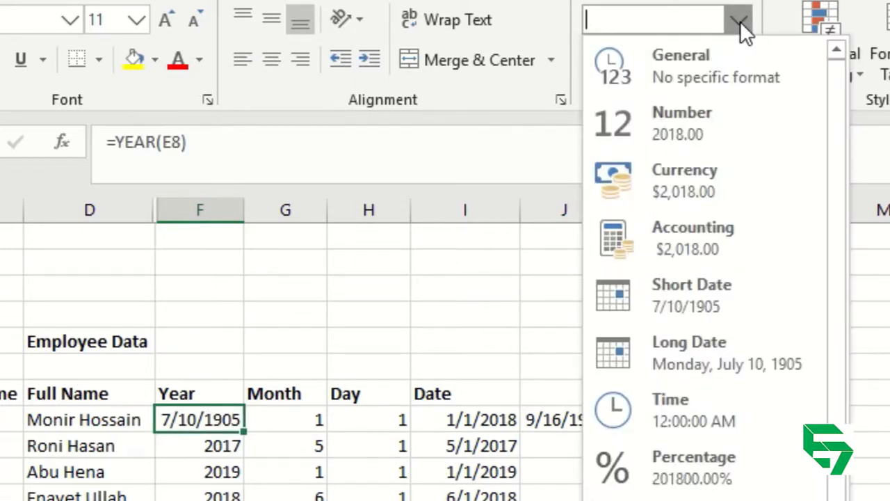
pyautogui.click(720, 64)
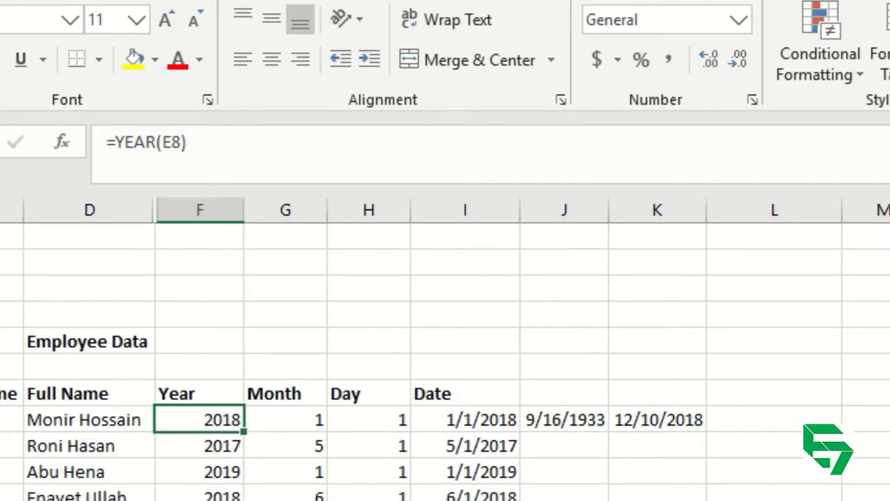
pyautogui.press('Down')
pyautogui.press('Down')
pyautogui.press('Down')
pyautogui.press('Down')
pyautogui.press('Down')
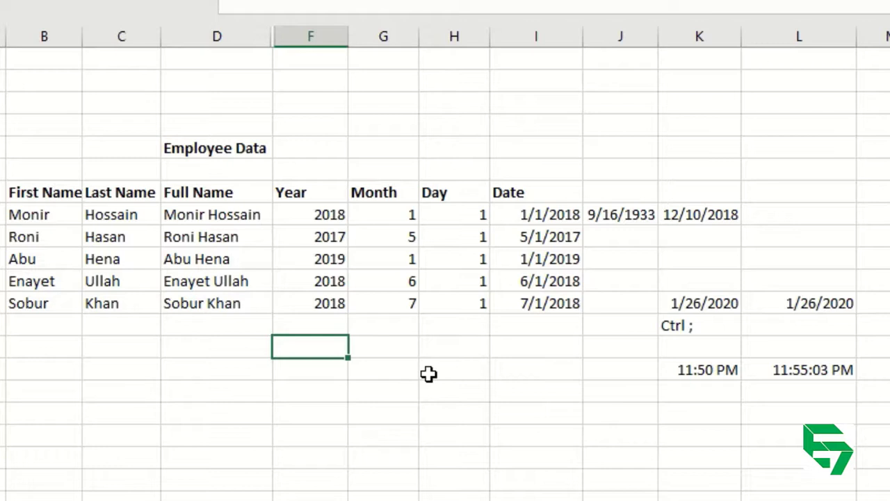
# Step: Enter 10 in F16 and the date 1/1/2000 in F18 below the employee table
pyautogui.write('10')
pyautogui.press('Return')
pyautogui.press('Return')
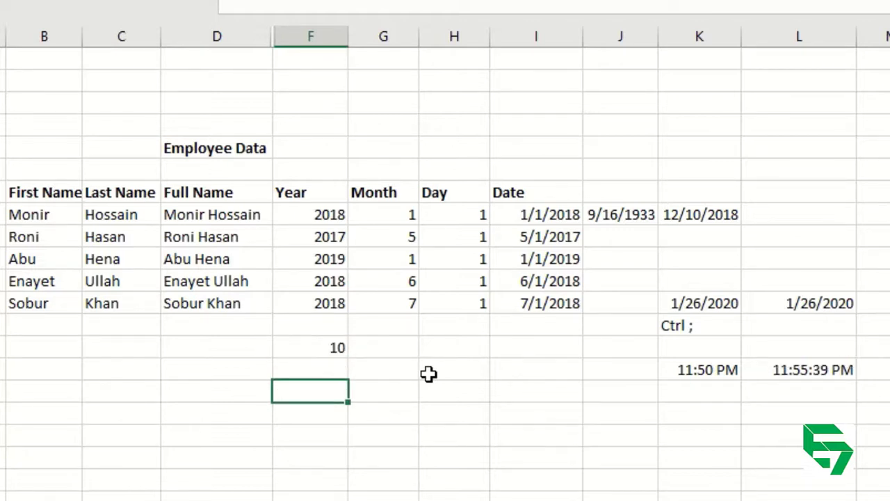
pyautogui.write('1/1/2000')
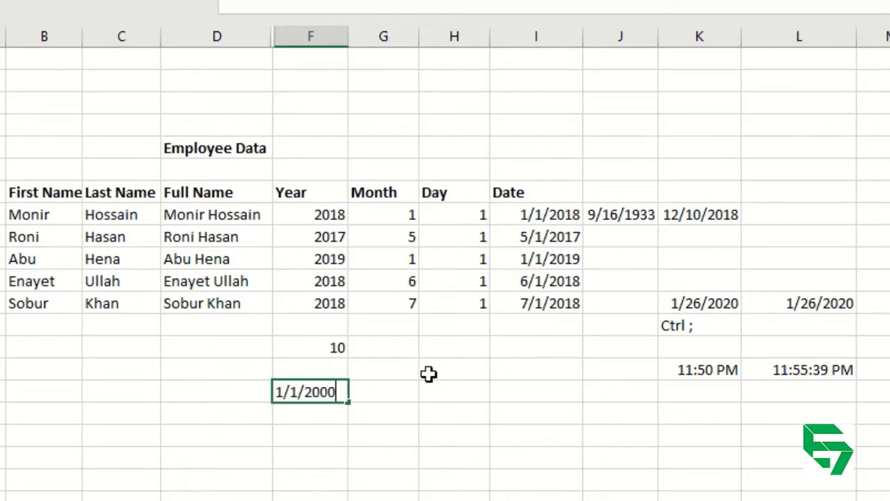
pyautogui.hotkey('ctrl', 'Return')
pyautogui.press('Up')
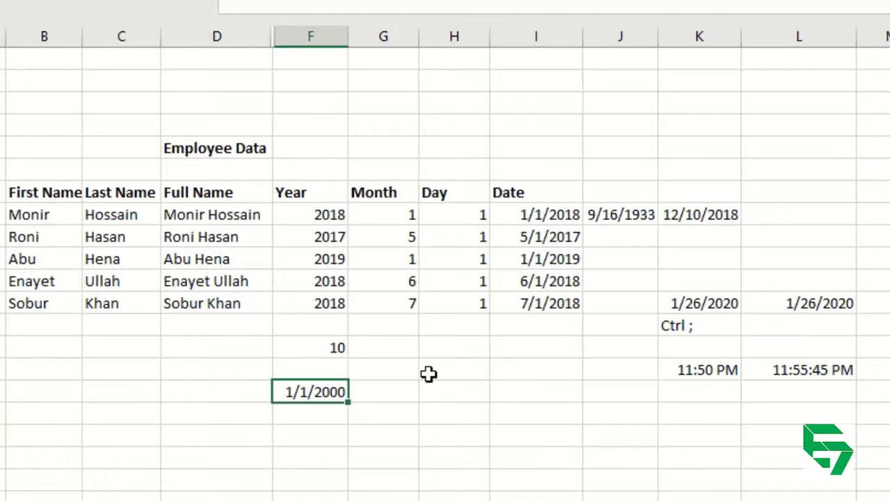
pyautogui.press('Up')
pyautogui.press('Up')
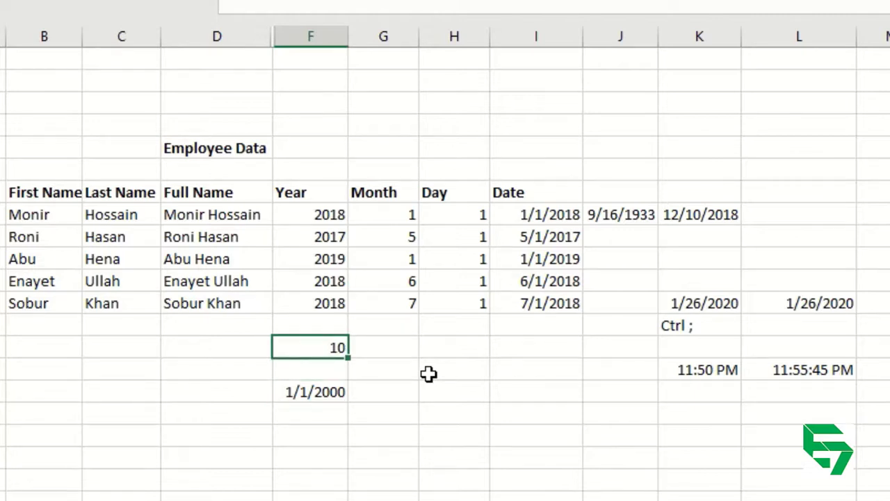
pyautogui.press('Down')
pyautogui.press('Down')
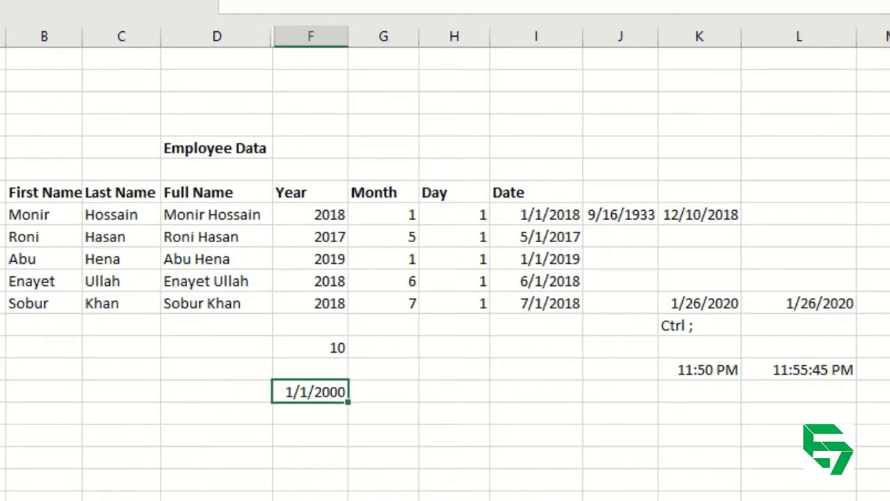
pyautogui.click(762, 1)
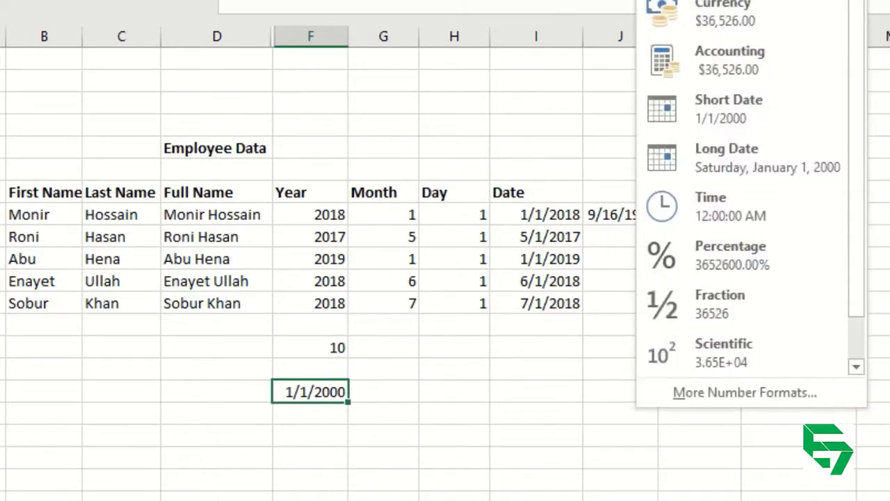
# Step: Show 1/1/2000 in General format as 36526, and change 10 to 1000
pyautogui.click(730, 1)
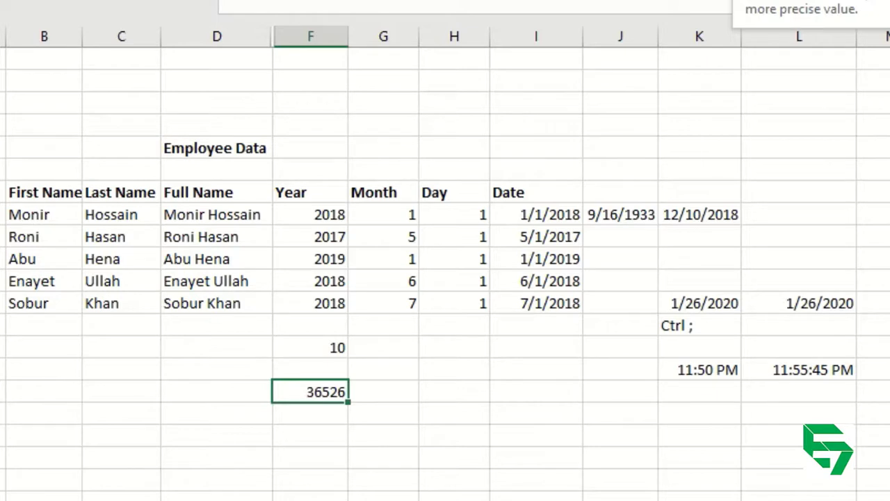
pyautogui.click(334, 347)
pyautogui.doubleClick(334, 347)
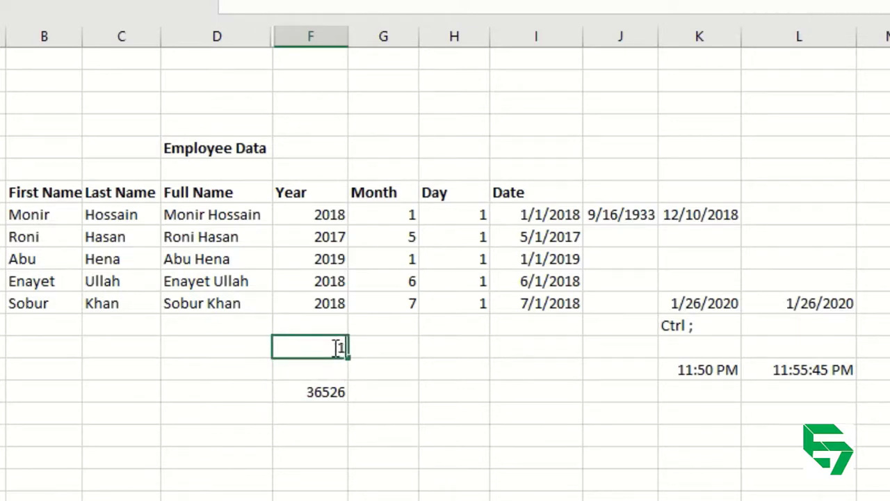
pyautogui.write('000')
pyautogui.press('Return')
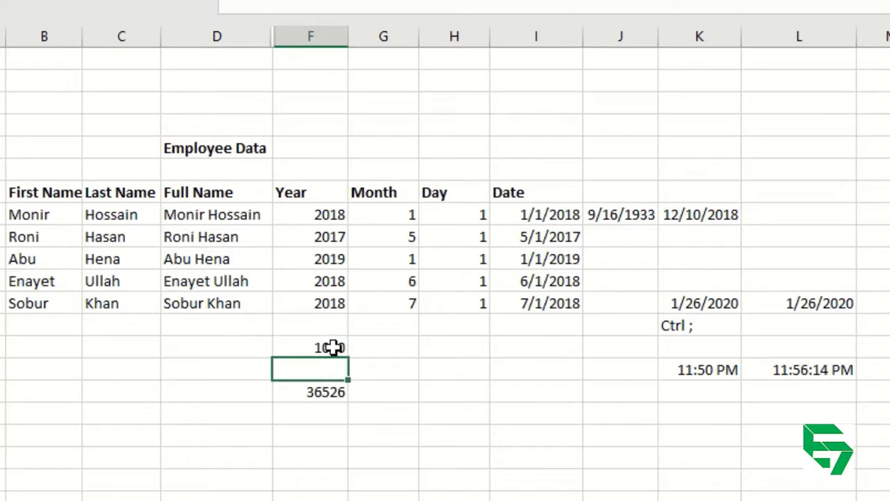
# Step: Format 1000 as a short date so it displays 9/26/1902
pyautogui.click(332, 347)
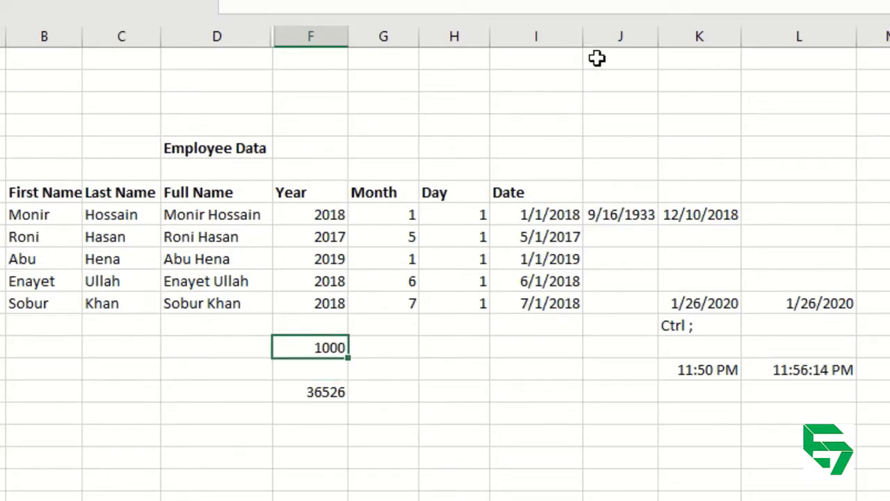
pyautogui.click(761, 1)
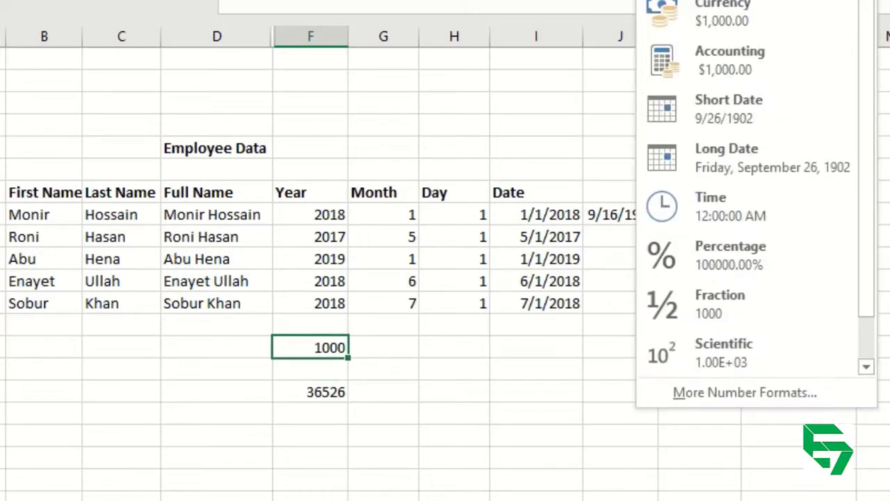
pyautogui.click(704, 115)
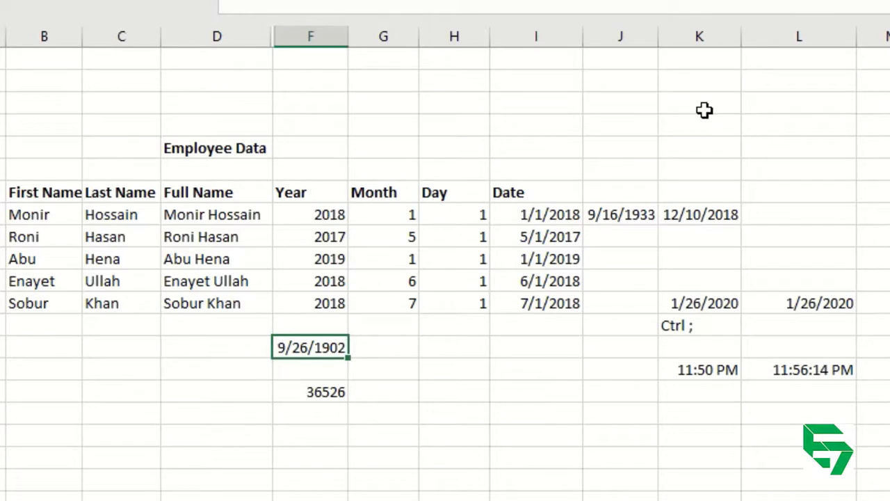
pyautogui.click(206, 350)
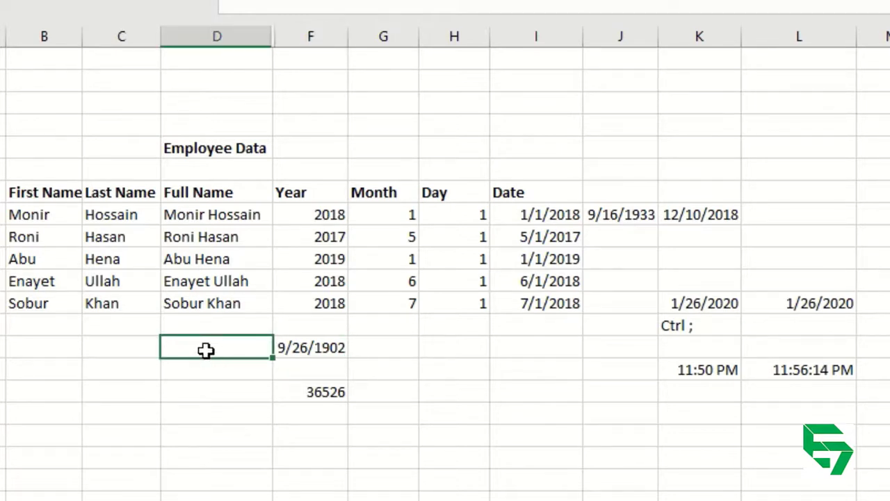
# Step: Enter 500 in column D and show it as the short date 5/14/1901
pyautogui.write('500')
pyautogui.press('Return')
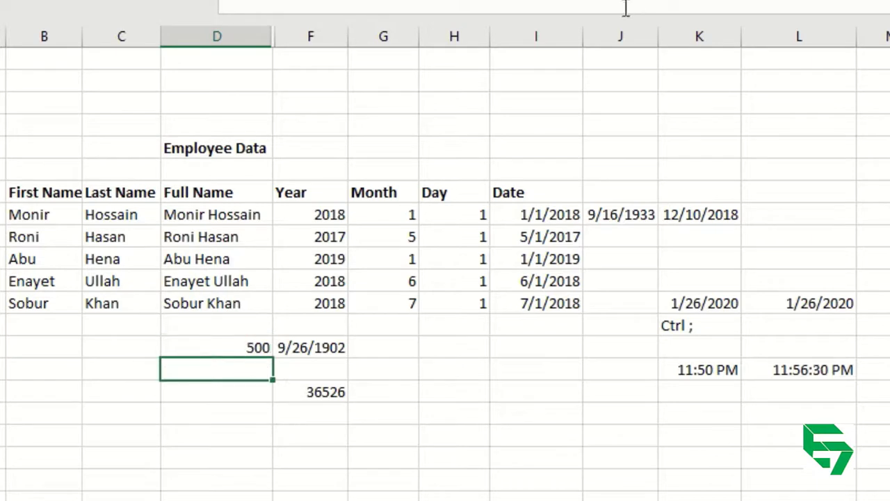
pyautogui.click(243, 346)
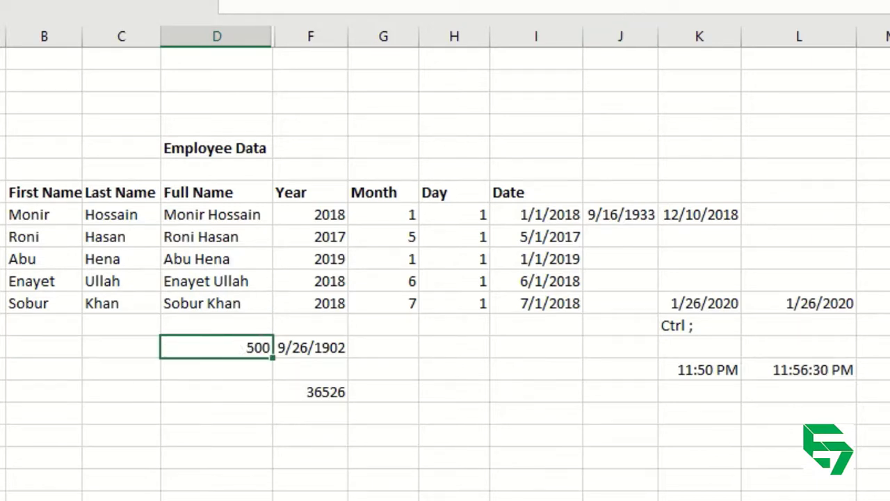
pyautogui.click(757, 1)
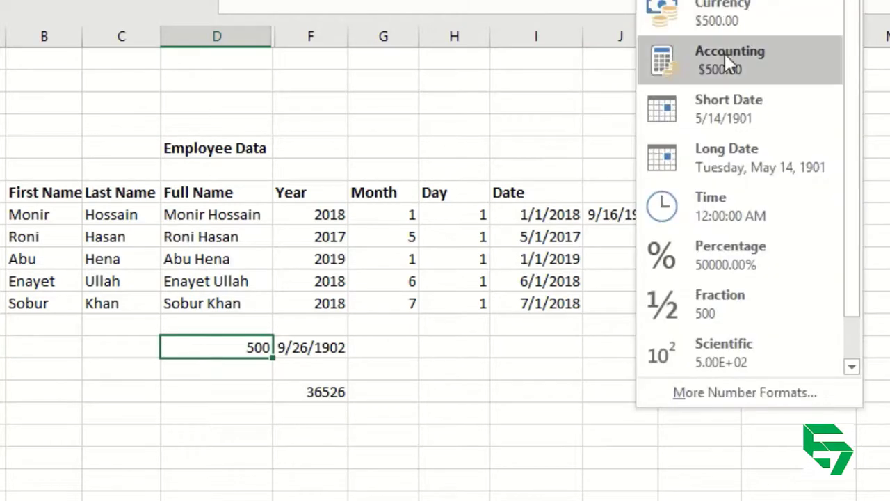
pyautogui.click(725, 111)
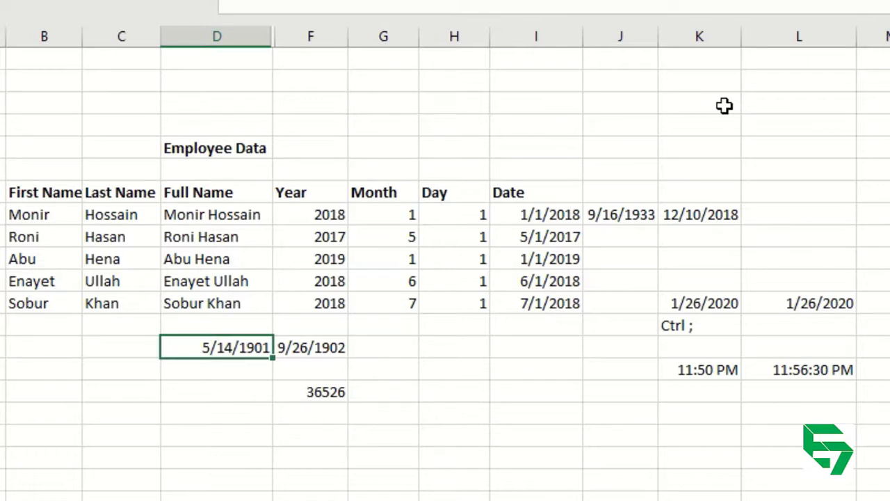
# Step: Enter 10 in C14 and display it as the short date 1/10/1900
pyautogui.click(109, 350)
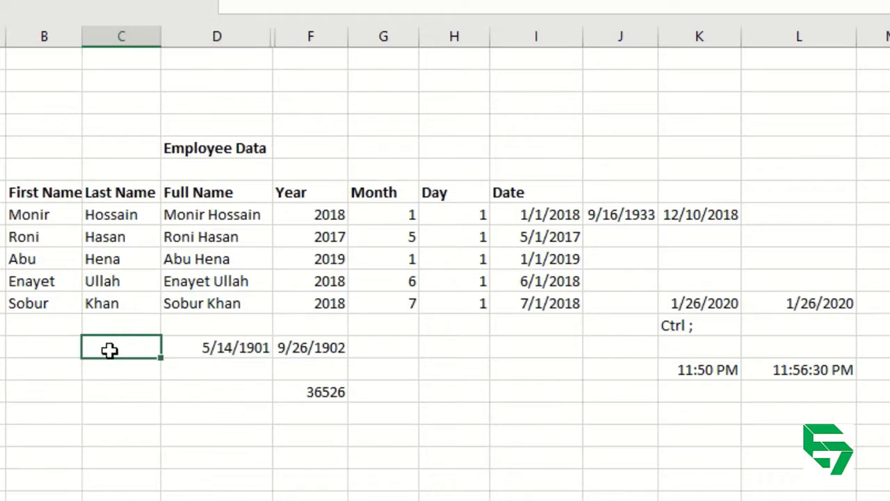
pyautogui.write('10')
pyautogui.press('Return')
pyautogui.click(109, 350)
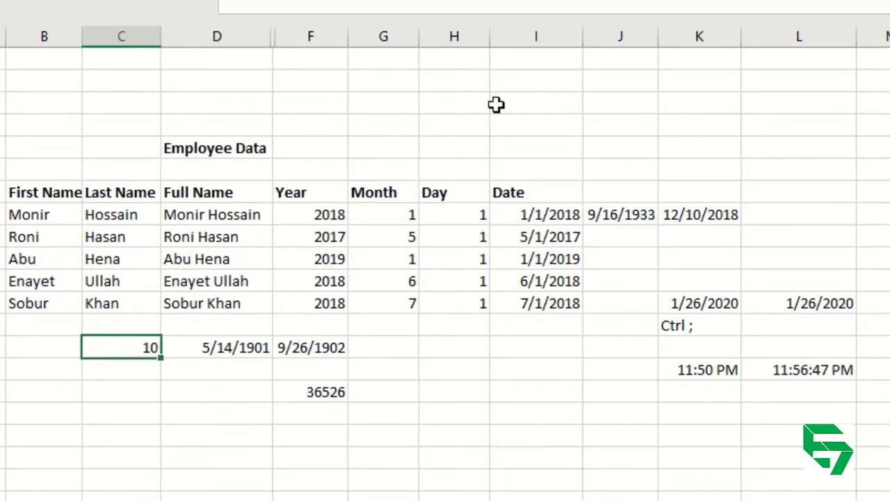
pyautogui.click(759, 1)
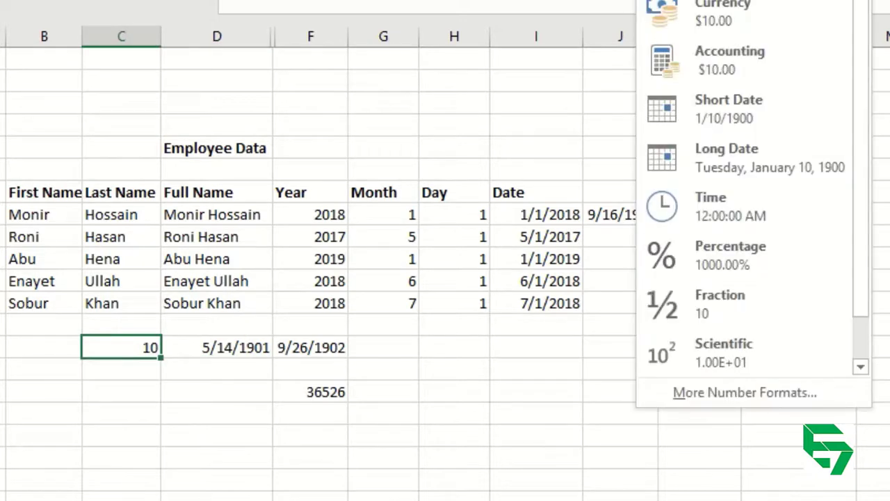
pyautogui.click(705, 119)
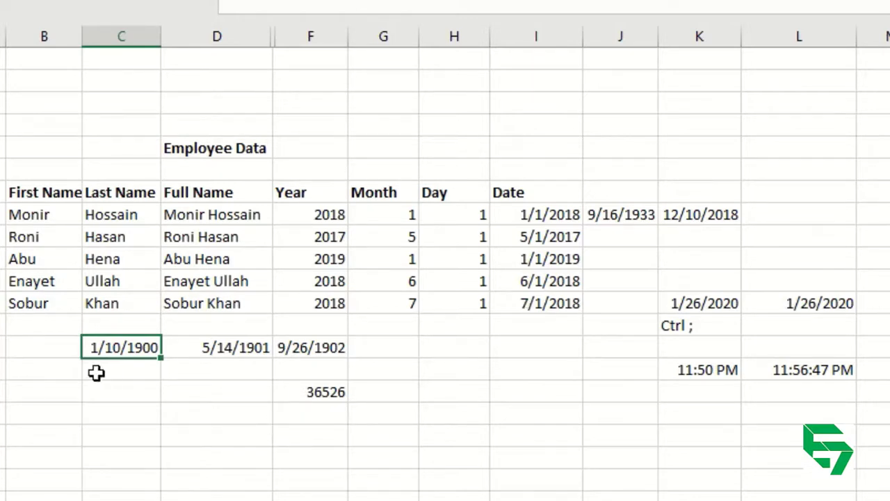
# Step: Enter 1 in B14 as short date 1/1/1900, then type 1/5/1800 beneath it
pyautogui.click(46, 346)
pyautogui.write('1')
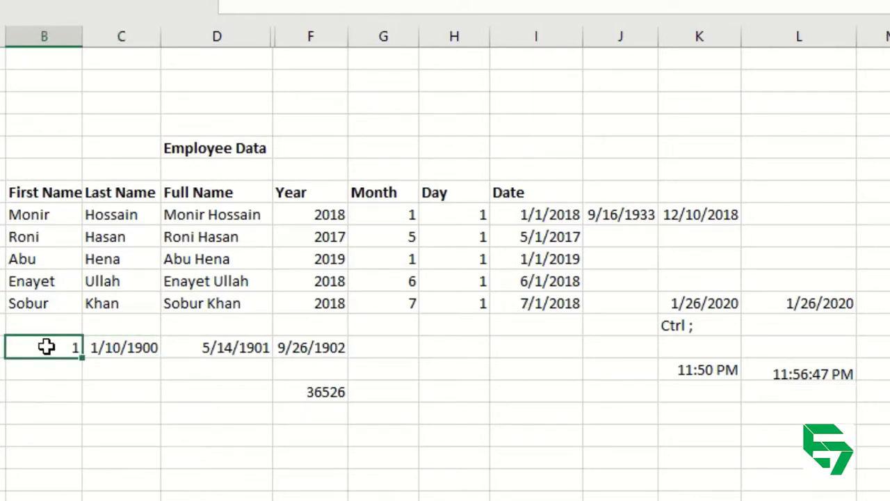
pyautogui.press('Return')
pyautogui.click(43, 346)
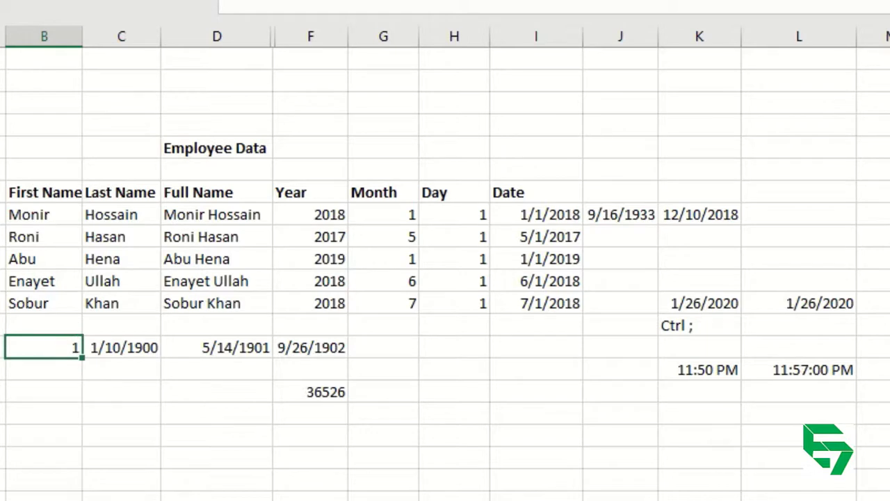
pyautogui.click(757, 0)
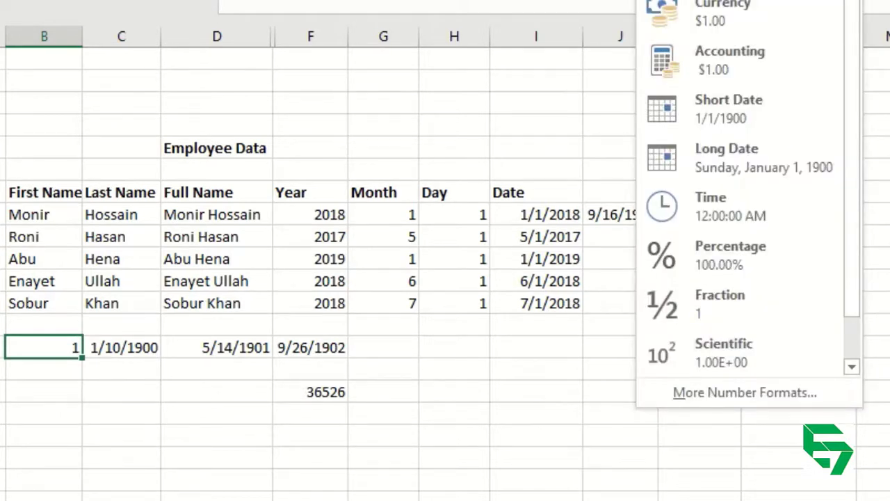
pyautogui.click(721, 101)
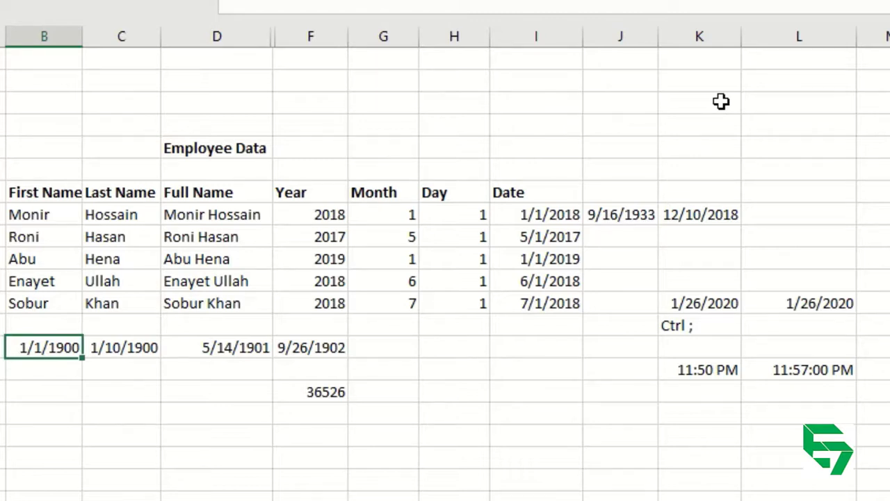
pyautogui.press('Down')
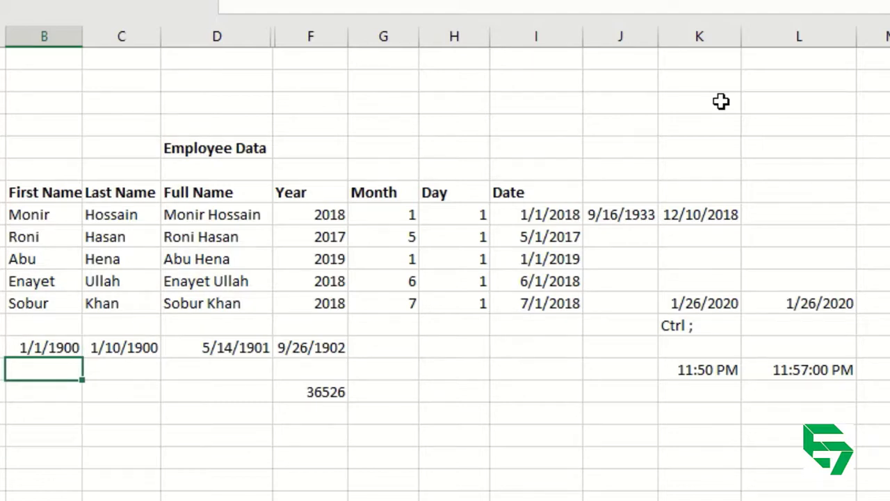
pyautogui.write('1/5/1800')
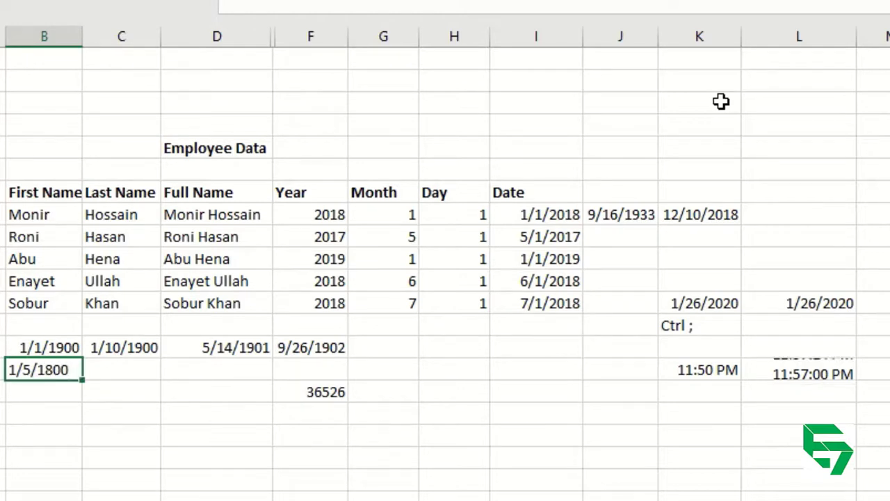
# Step: Commit 1/5/1800 in column B and widen column B to fit it
pyautogui.press('Return')
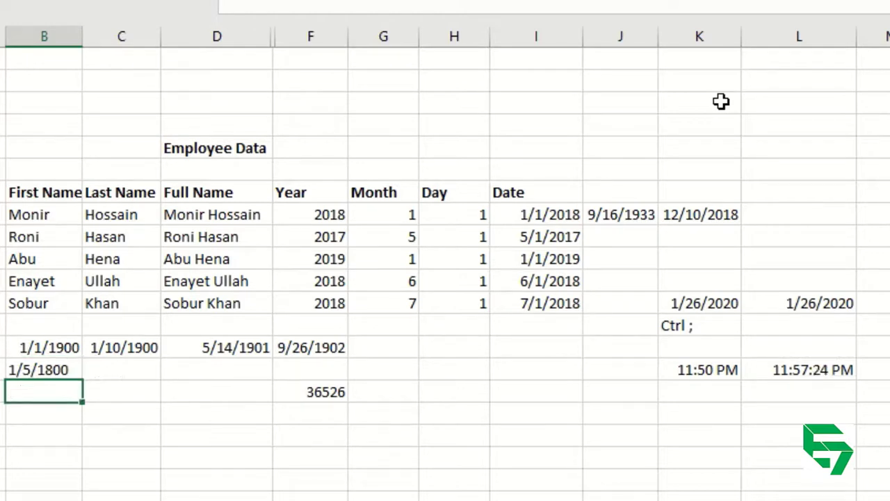
pyautogui.click(43, 362)
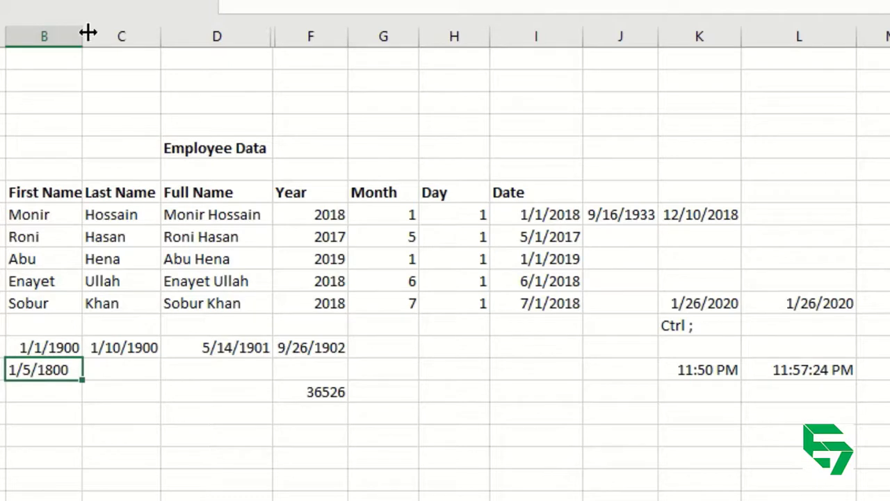
pyautogui.moveTo(87, 32); pyautogui.dragTo(122, 32)
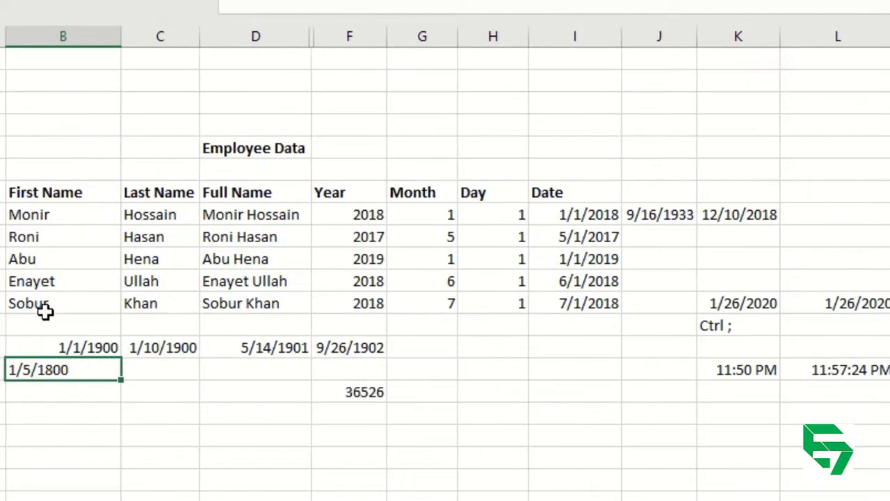
# Step: Enter the test dates 12/12/2009 and 26/1/2020 in column D
pyautogui.click(242, 412)
pyautogui.write('12/12/')
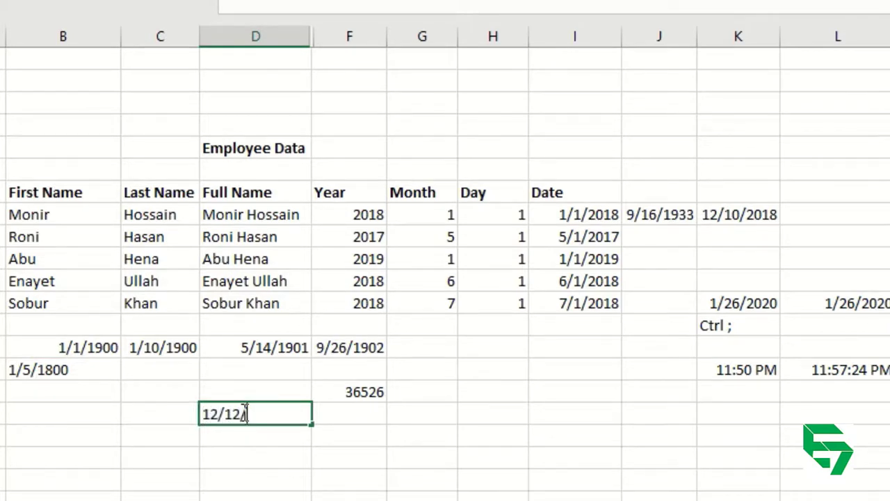
pyautogui.write('2009')
pyautogui.press('Return')
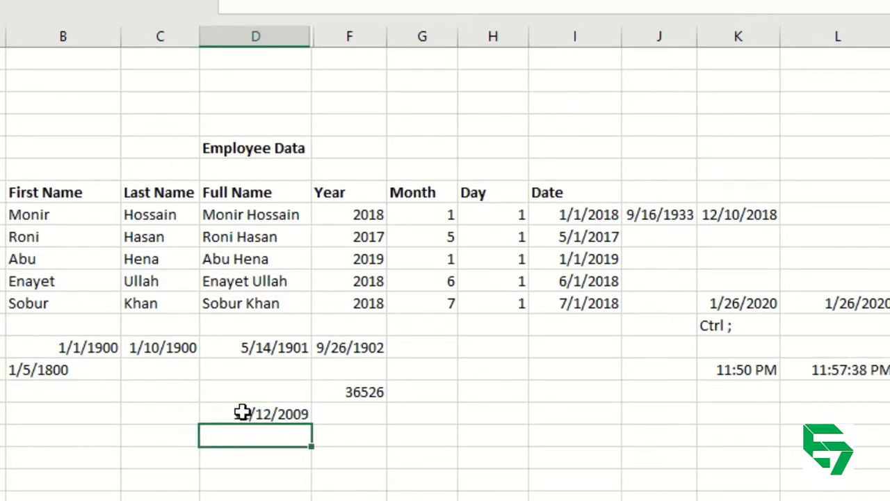
pyautogui.click(242, 412)
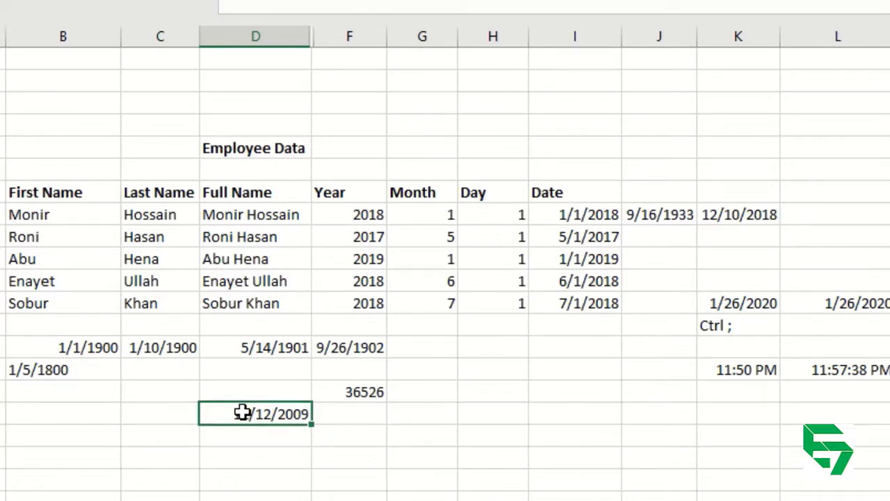
pyautogui.click(264, 456)
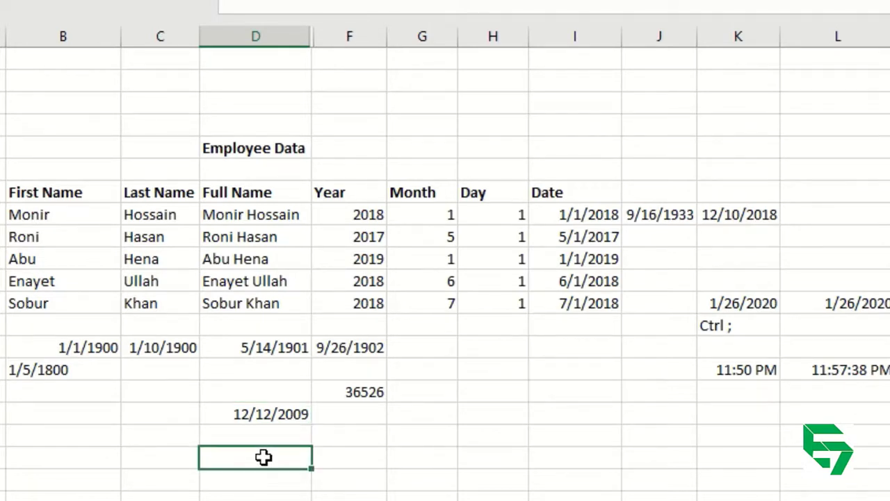
pyautogui.write('26/1/201')
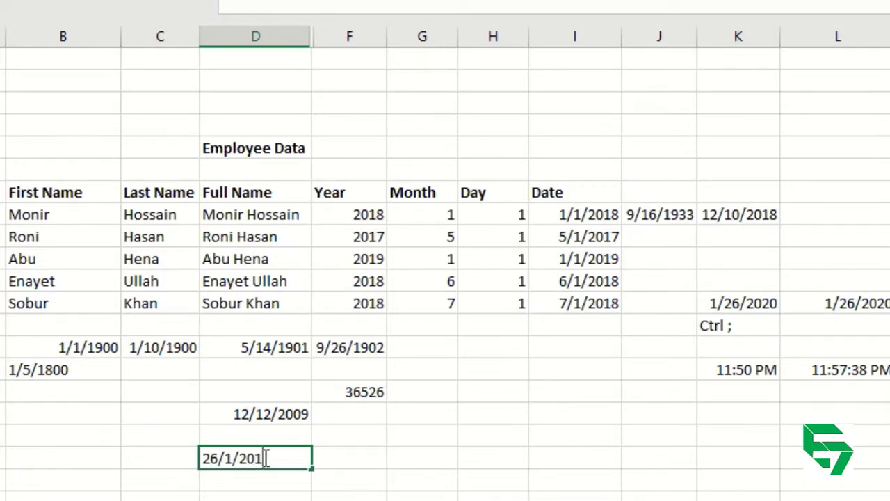
pyautogui.press('BackSpace')
pyautogui.write('20')
pyautogui.press('Return')
pyautogui.click(265, 457)
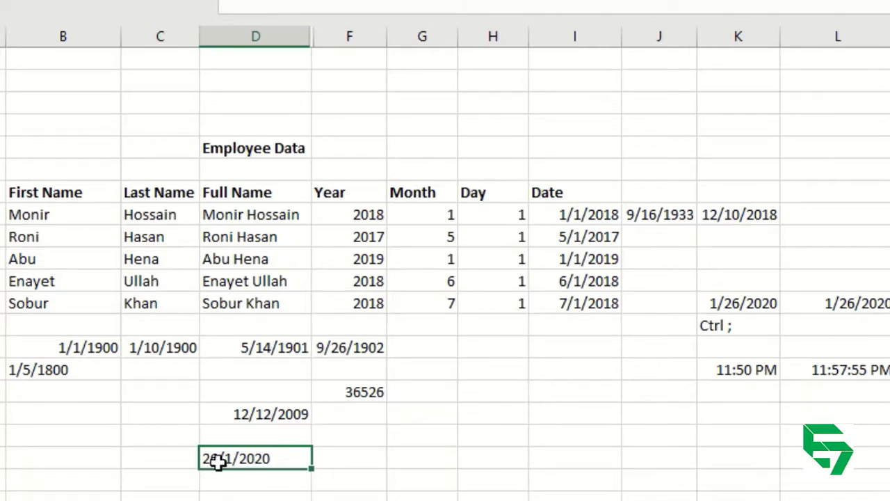
# Step: Enter 1/26/2020 below 26/1/2020 and return to the 1/5/1800 cell
pyautogui.click(259, 479)
pyautogui.write('1/2')
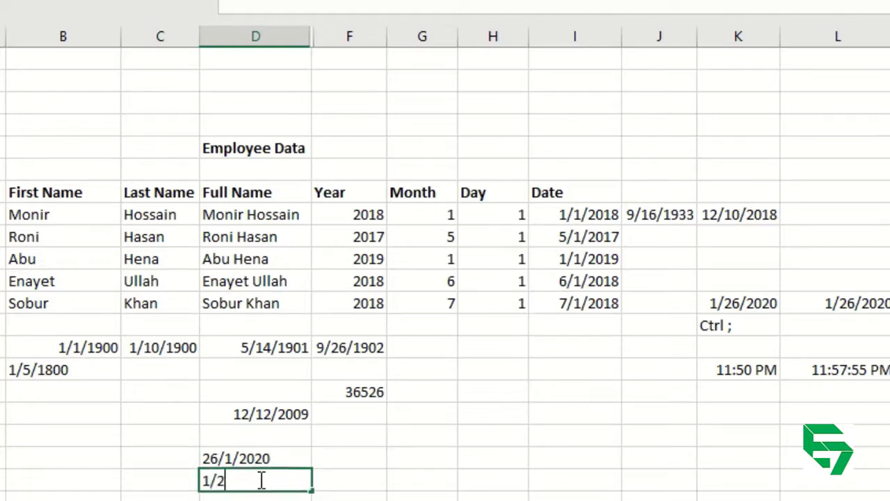
pyautogui.write('6/2020')
pyautogui.press('Return')
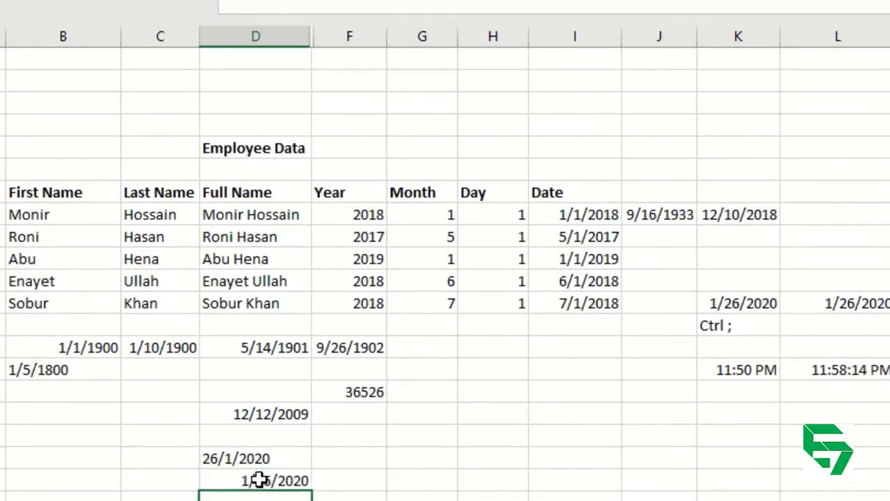
pyautogui.click(260, 480)
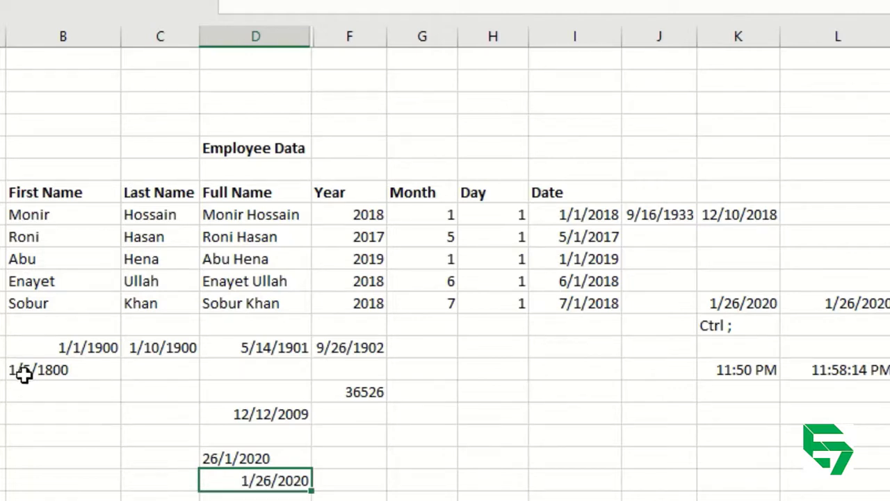
pyautogui.click(62, 369)
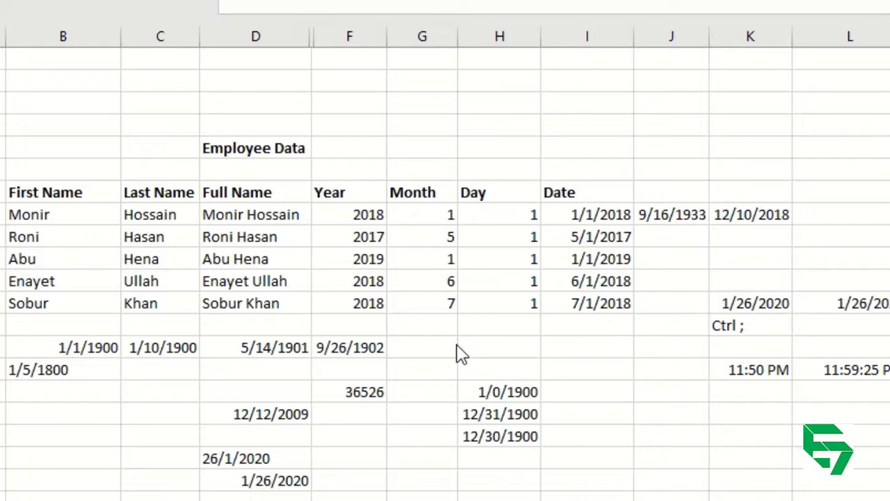
pyautogui.click(497, 457)
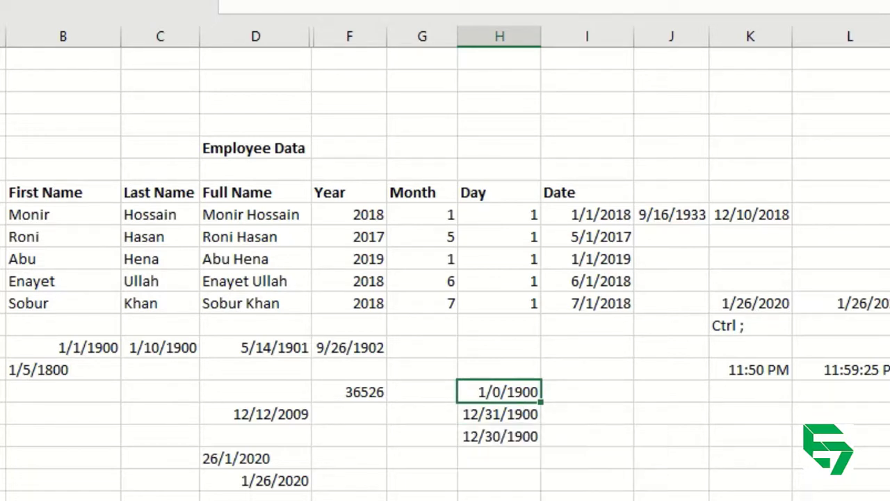
pyautogui.scroll(-1, 563, 410)
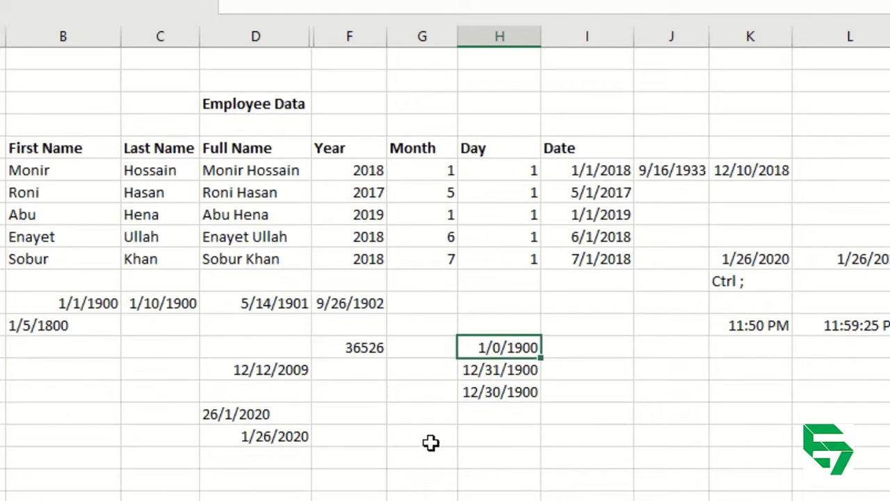
# Step: Clear the three leftover dates in column H
pyautogui.keyDown('shift'); pyautogui.click(514, 395); pyautogui.keyUp('shift')
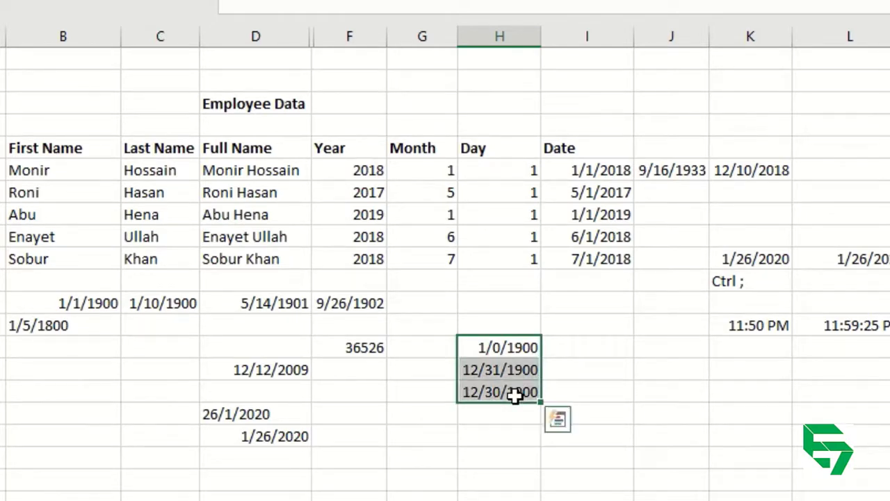
pyautogui.press('Delete')
pyautogui.press('Down')
pyautogui.press('Left')
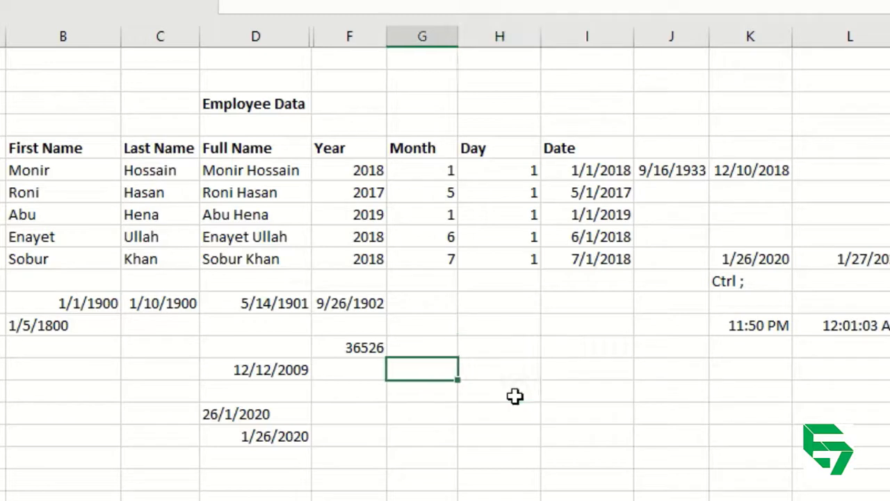
pyautogui.press('Down')
pyautogui.press('Right')
pyautogui.press('Up')
pyautogui.press('Up')
pyautogui.press('Up')
pyautogui.press('Up')
pyautogui.press('Up')
pyautogui.press('Up')
pyautogui.press('Up')
pyautogui.press('Up')
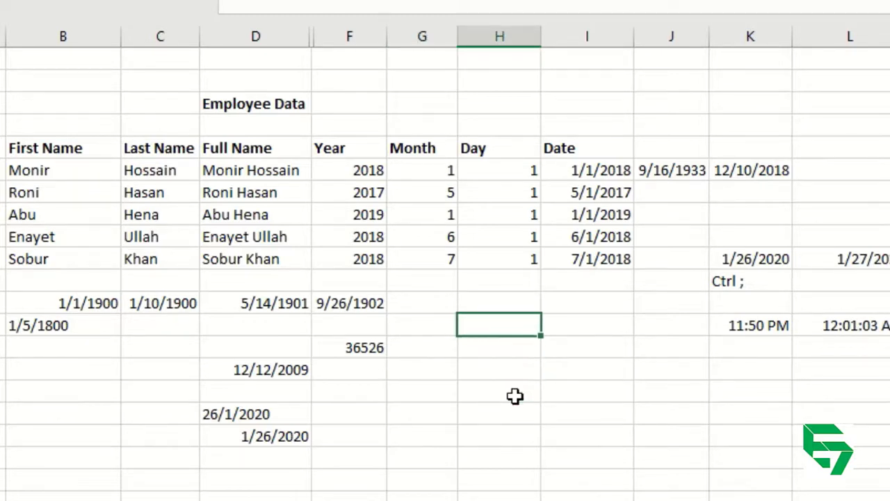
pyautogui.press('Up')
pyautogui.press('Up')
# Step: Select the leftover dates and times beside the table and delete them
pyautogui.press('Right')
pyautogui.press('Right')
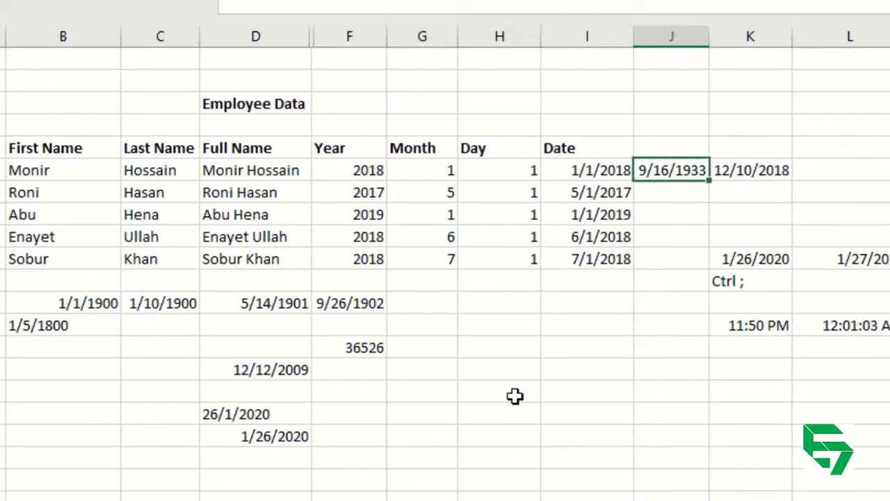
pyautogui.hotkey('shift', 'Right')
pyautogui.hotkey('shift', 'Down')
pyautogui.hotkey('shift', 'Down')
pyautogui.hotkey('shift', 'Down')
pyautogui.hotkey('shift', 'Down')
pyautogui.hotkey('shift', 'Right')
pyautogui.hotkey('shift', 'Down')
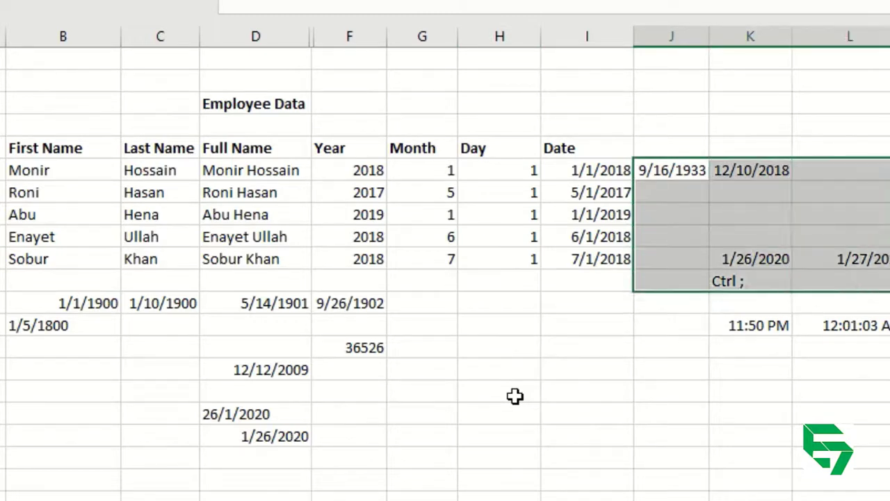
pyautogui.hotkey('shift', 'Down')
pyautogui.hotkey('shift', 'Down')
pyautogui.press('Delete')
pyautogui.press('Up')
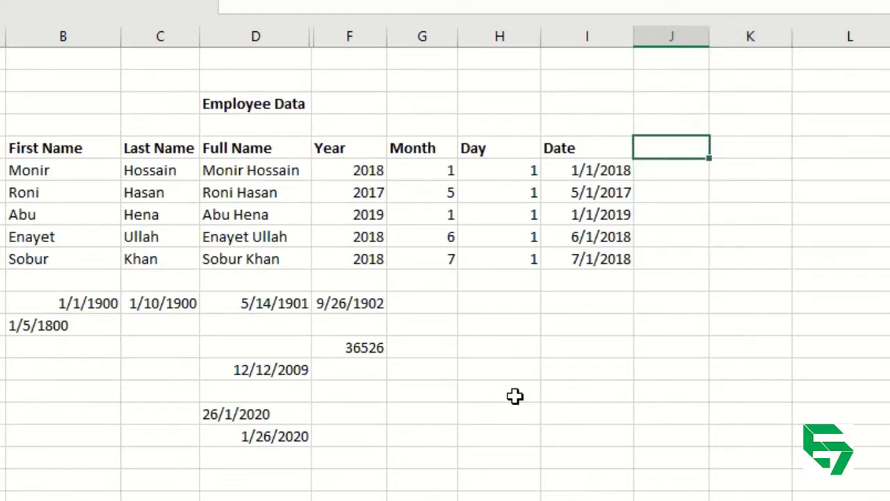
pyautogui.press('Right')
pyautogui.press('Left')
# Step: Add a Today heading and fill =TODAY() down for all five employees
pyautogui.write('Today')
pyautogui.press('Return')
pyautogui.write('=tod')
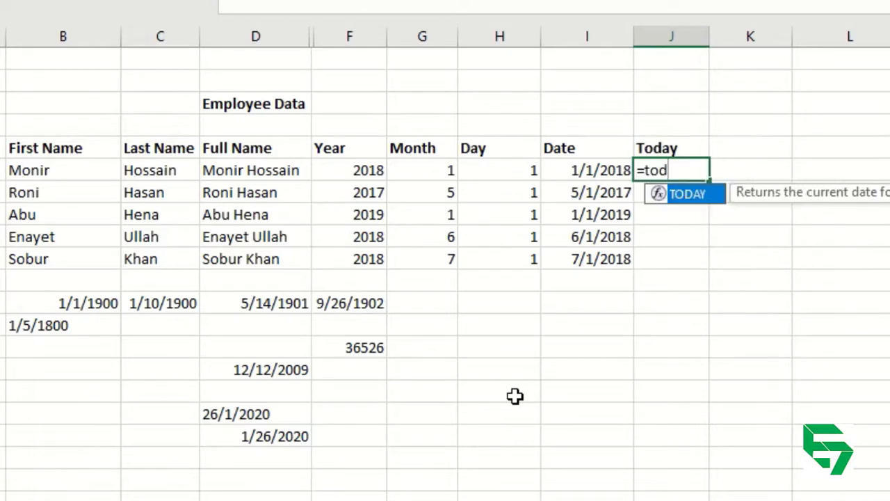
pyautogui.press('Tab')
pyautogui.press('Return')
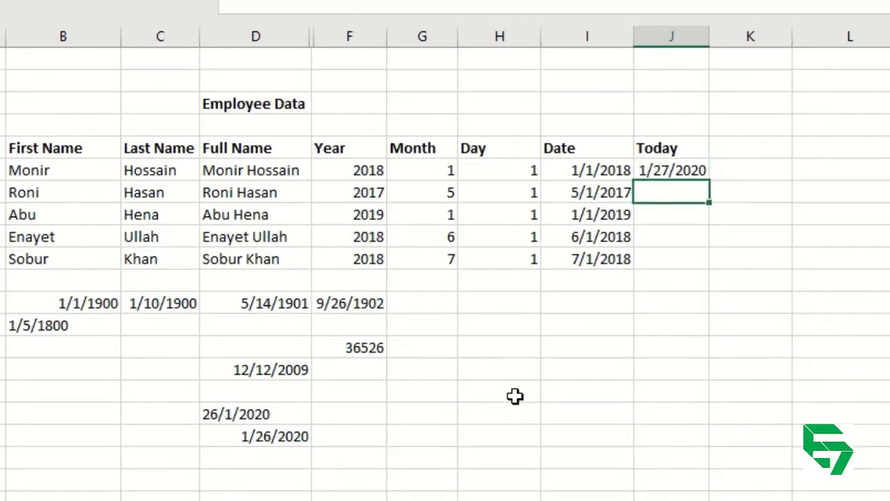
pyautogui.press('Up')
pyautogui.hotkey('ctrl', 'c')
pyautogui.hotkey('shift', 'Down')
pyautogui.hotkey('shift', 'Down')
pyautogui.hotkey('shift', 'Down')
pyautogui.hotkey('shift', 'Down')
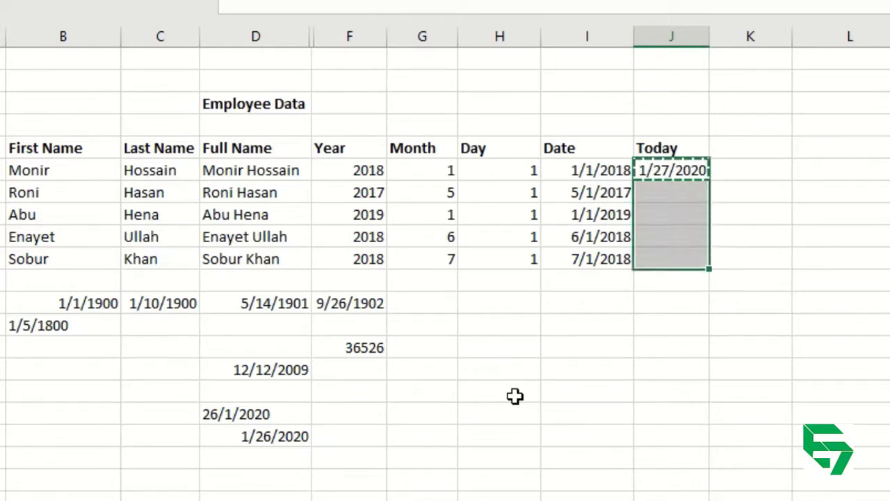
pyautogui.hotkey('ctrl', 'v')
pyautogui.press('Up')
# Step: Add the heading Service Period in the cell beside Today
pyautogui.press('Right')
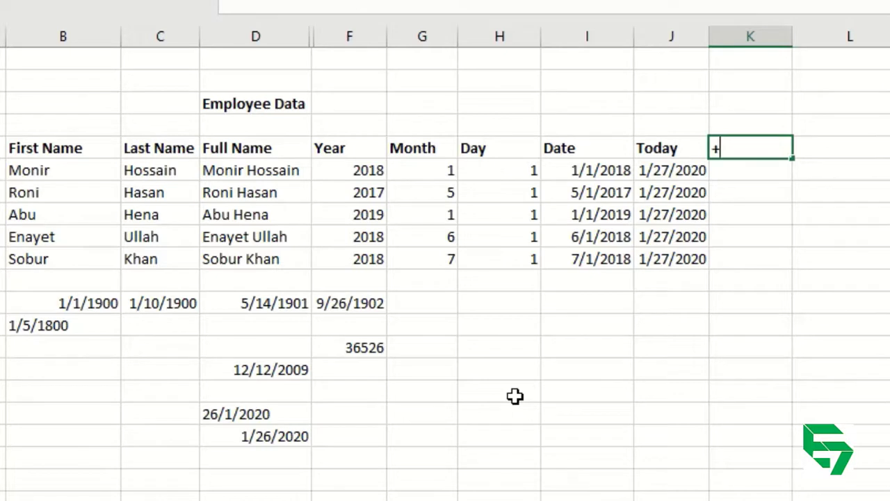
pyautogui.write('Service Period')
pyautogui.press('Return')
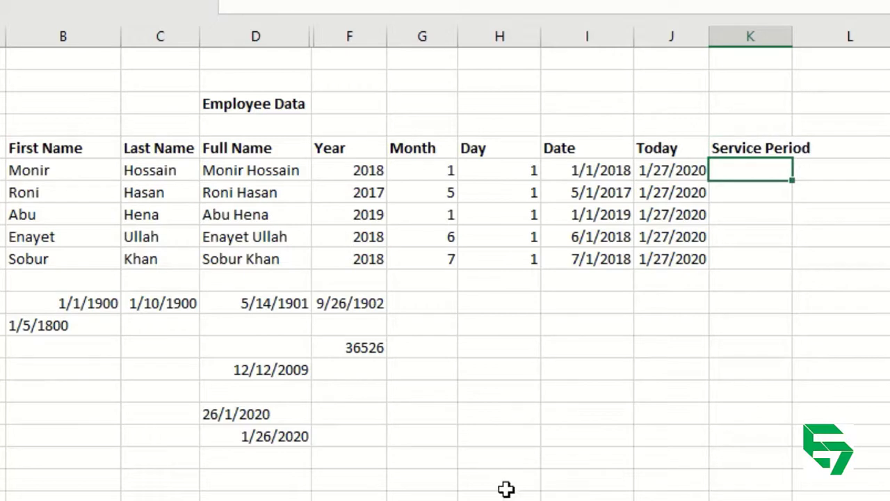
# Step: Enter =J8-I8 (Today minus Date) in Service Period and fill it down for all employees
pyautogui.click(590, 172)
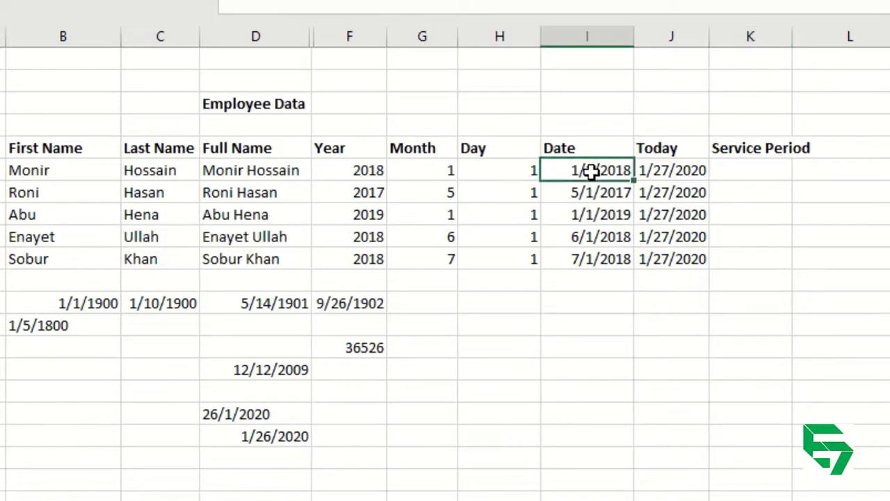
pyautogui.click(773, 167)
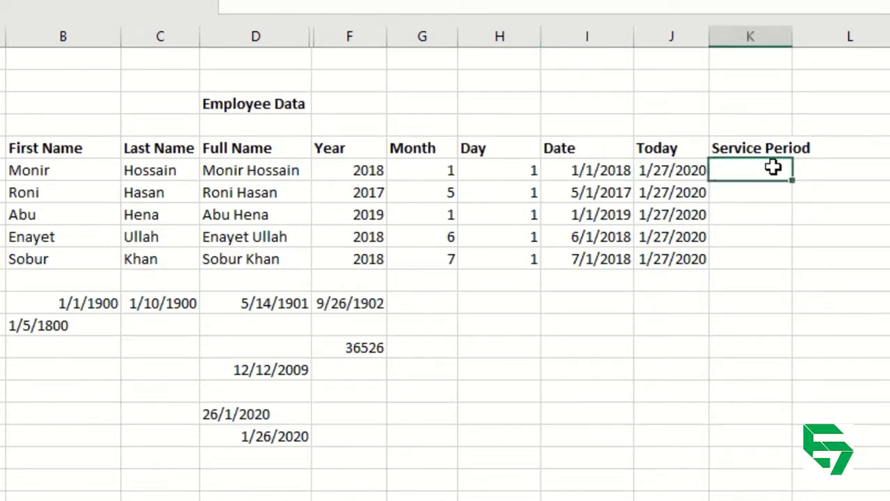
pyautogui.write('=')
pyautogui.press('Left')
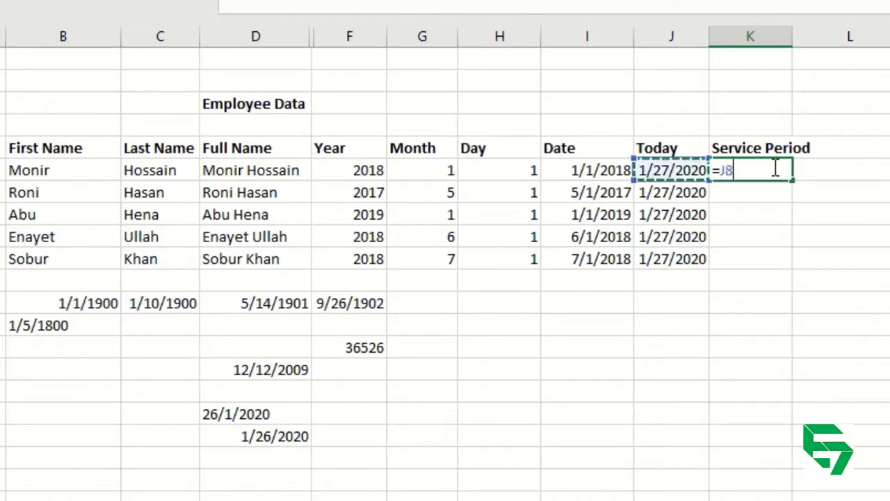
pyautogui.write('-')
pyautogui.press('Left')
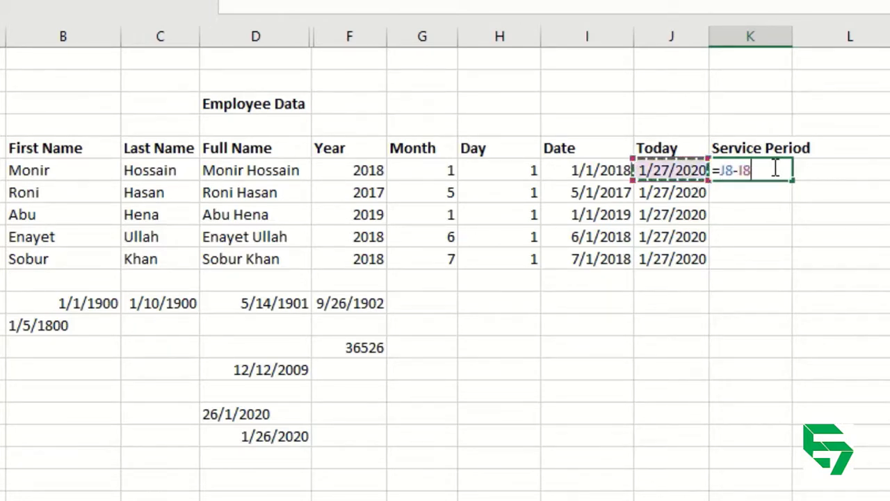
pyautogui.press('Left')
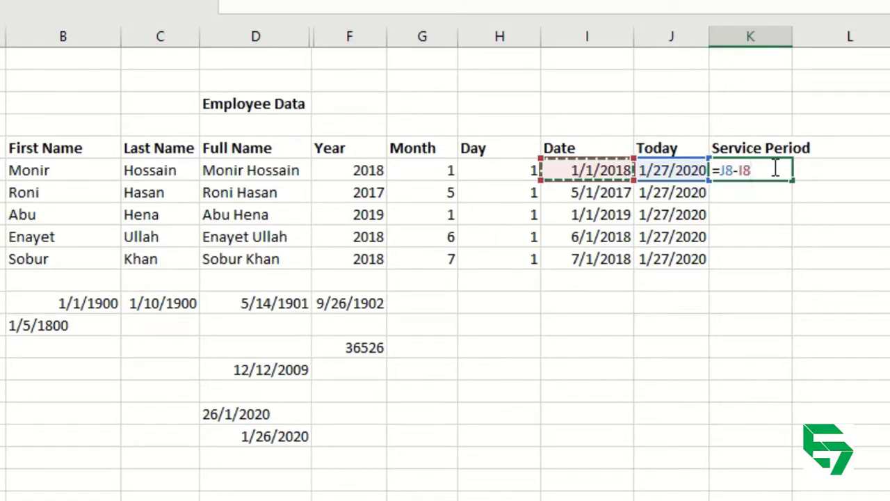
pyautogui.press('Return')
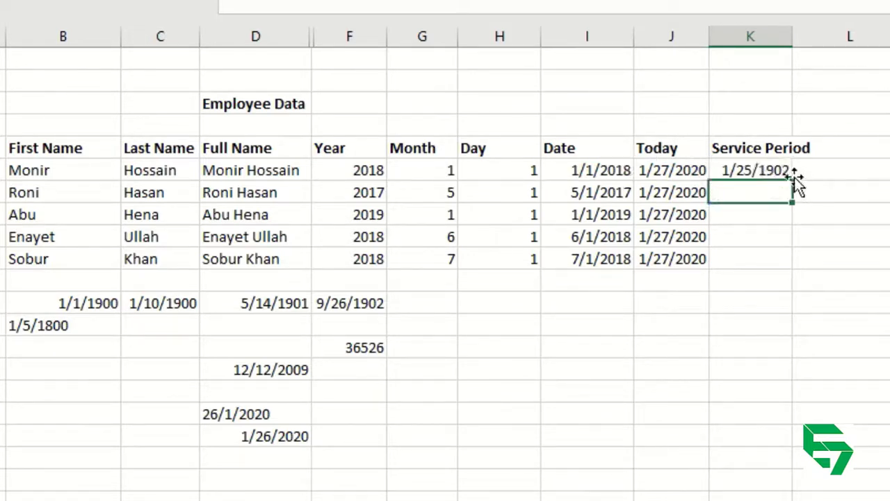
pyautogui.click(787, 172)
pyautogui.doubleClick(793, 181)
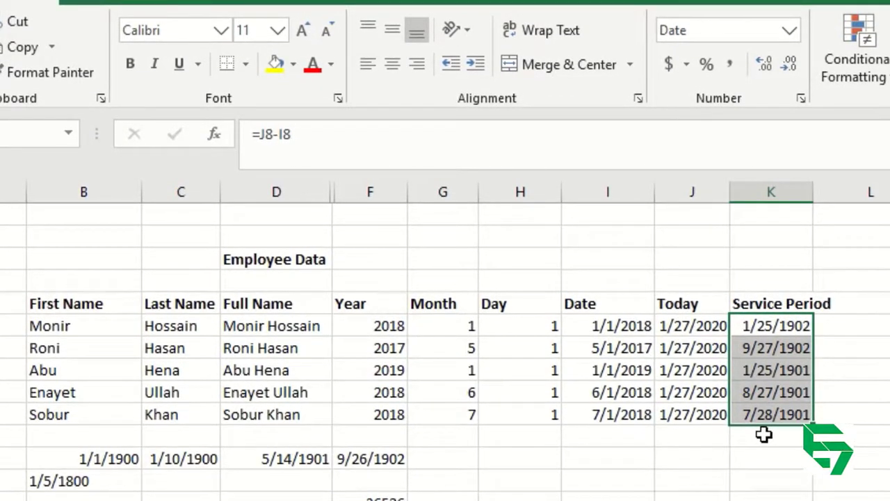
# Step: Apply General format to Service Period, showing 756, 1001, 391, 605 and 575
pyautogui.click(788, 31)
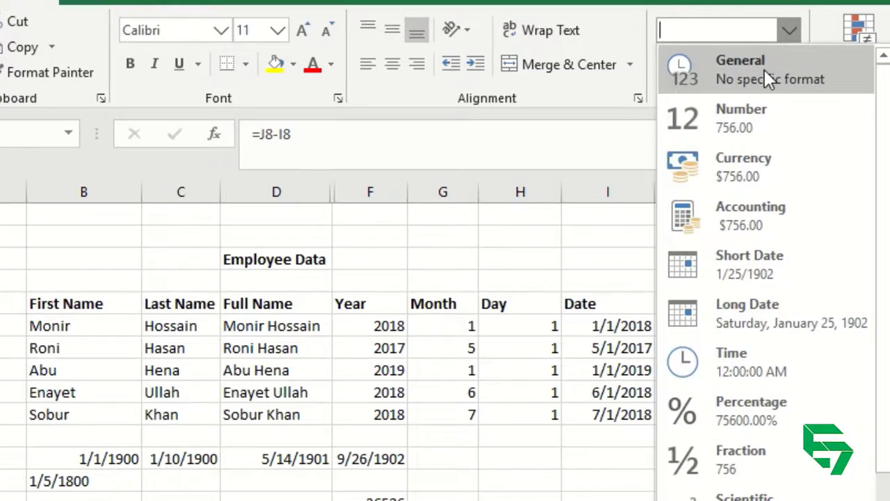
pyautogui.click(764, 70)
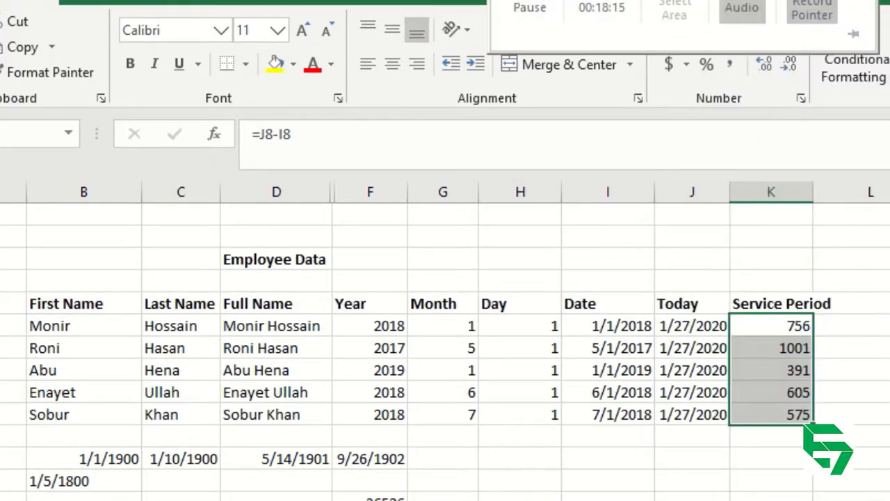
pyautogui.click(764, 452)
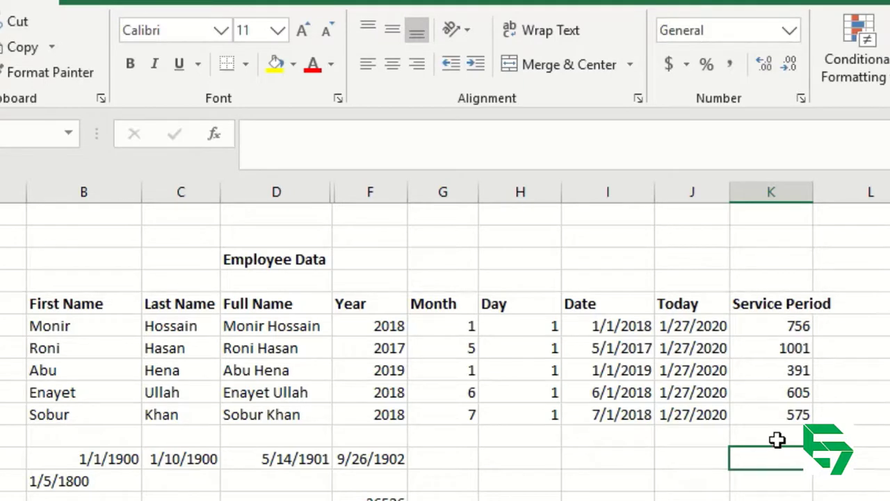
# Step: Autofit column K and fill the label Days into L8:L12 beside each day count
pyautogui.doubleClick(812, 192)
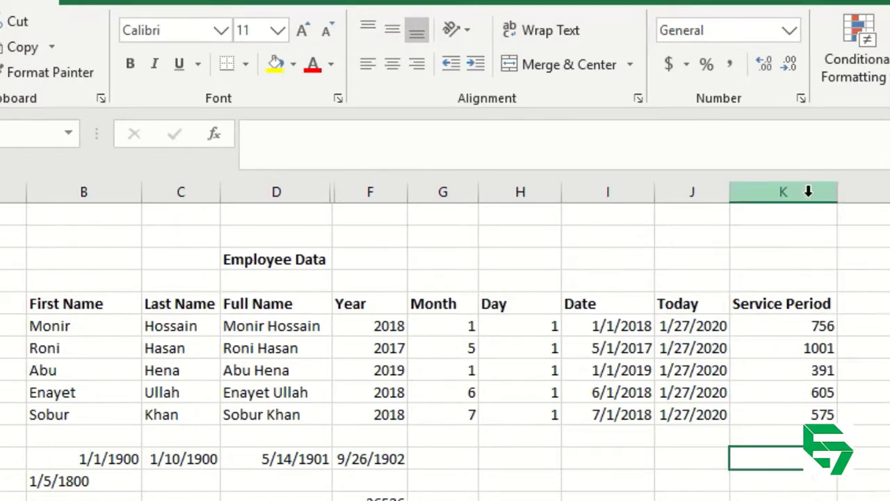
pyautogui.doubleClick(855, 322)
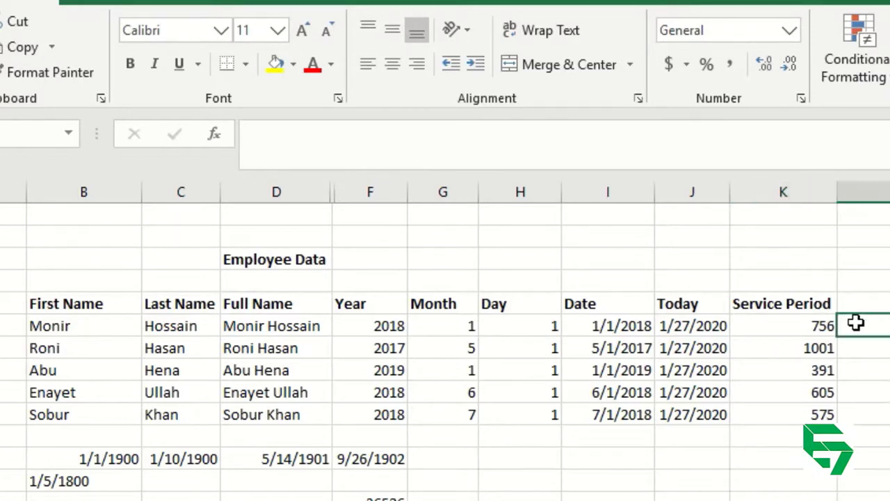
pyautogui.write('Days')
pyautogui.press('Return')
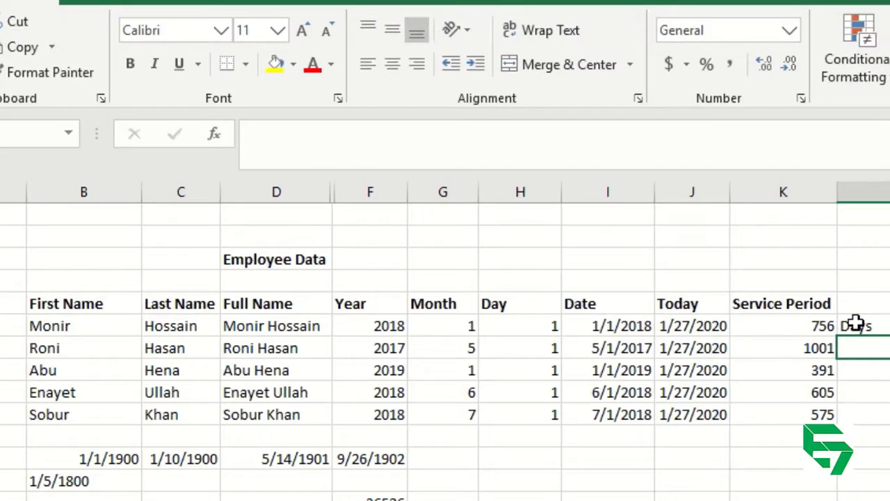
pyautogui.click(855, 323)
pyautogui.hotkey('shift', 'Down')
pyautogui.hotkey('shift', 'Down')
pyautogui.hotkey('shift', 'Down')
pyautogui.hotkey('shift', 'Down')
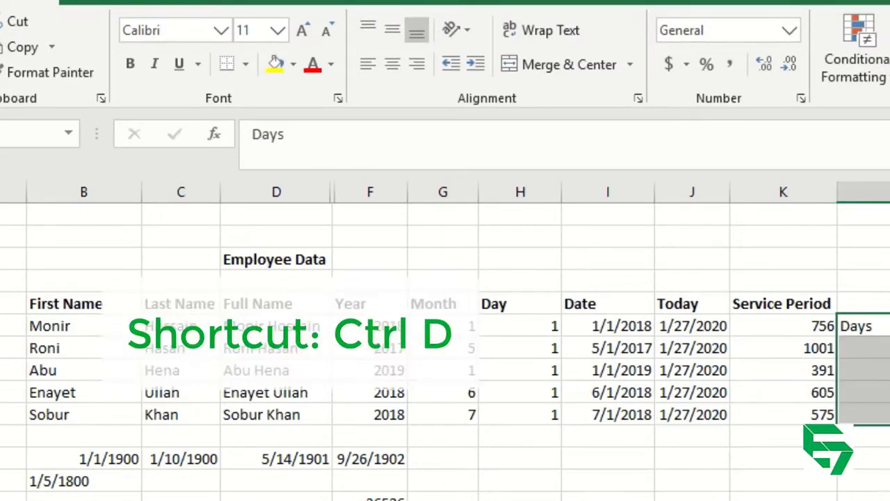
pyautogui.hotkey('ctrl', 'd')
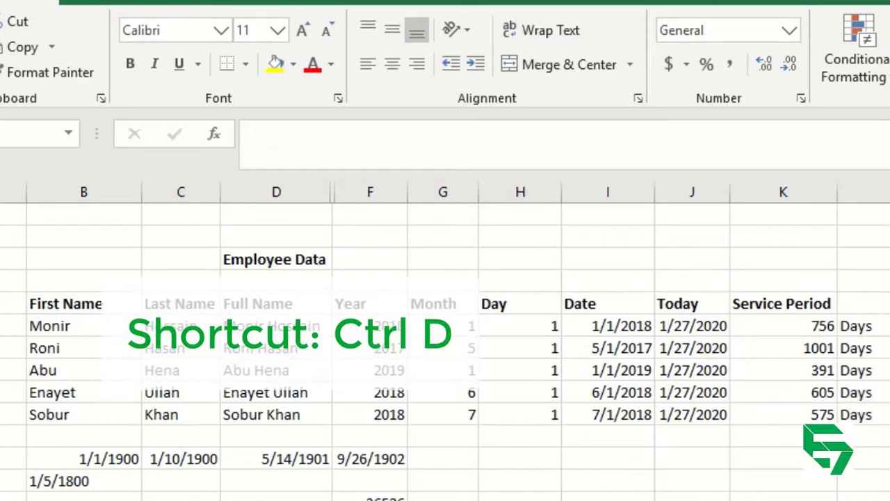
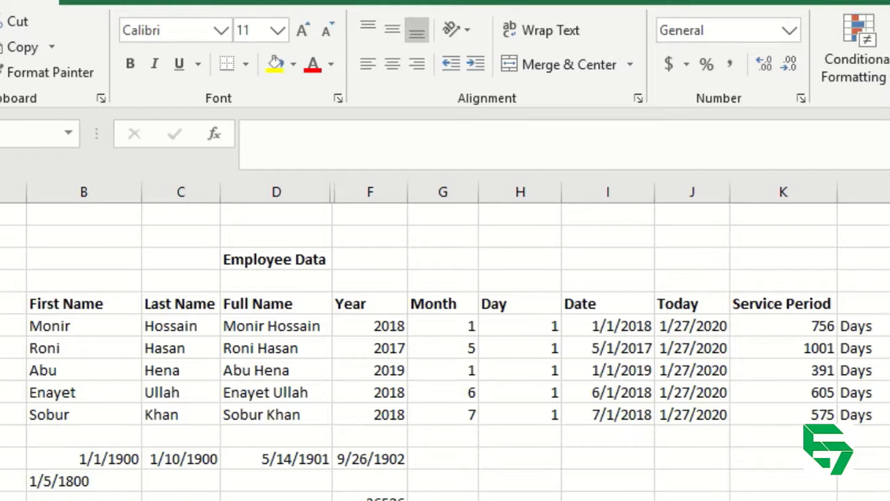
# Step: Select the table's header row from First Name in B5 across to Service Period in K5
pyautogui.press('Left')
pyautogui.press('Left')
pyautogui.press('Left')
pyautogui.press('Left')
pyautogui.press('Left')
pyautogui.press('Left')
pyautogui.press('Left')
pyautogui.press('Left')
pyautogui.press('Left')
pyautogui.press('Left')
pyautogui.press('Left')
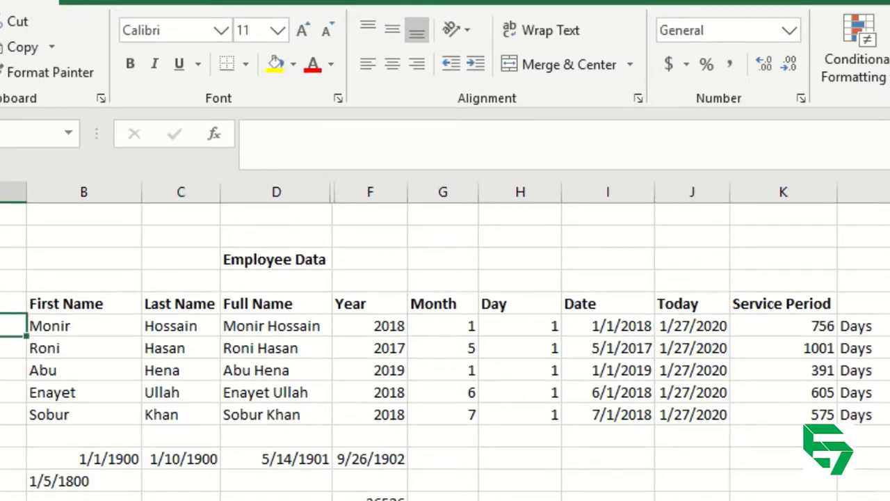
pyautogui.press('Right')
pyautogui.press('Right')
pyautogui.press('Right')
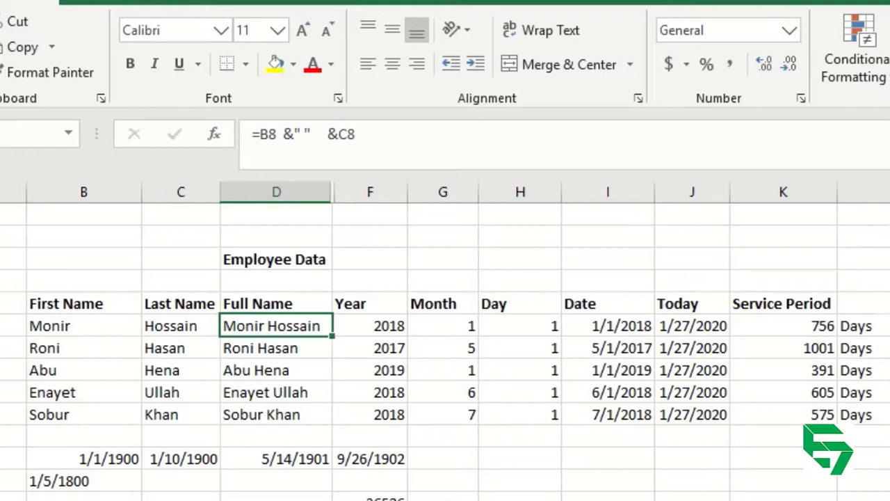
pyautogui.press('Up')
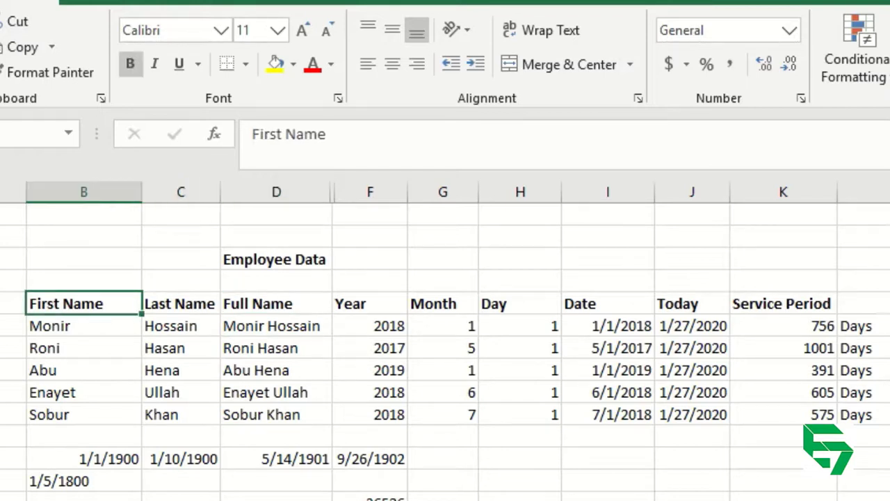
pyautogui.hotkey('shift', 'Right')
pyautogui.hotkey('shift', 'Right')
pyautogui.hotkey('shift', 'Right')
pyautogui.press('Left')
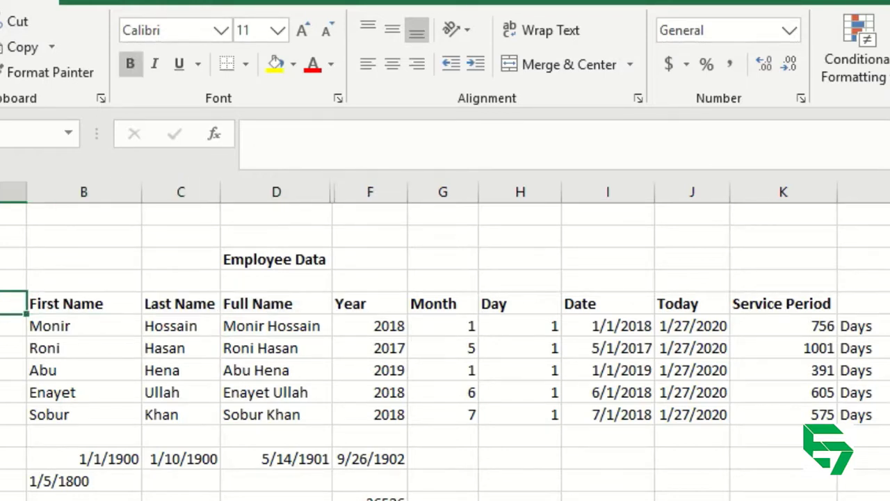
pyautogui.press('Right')
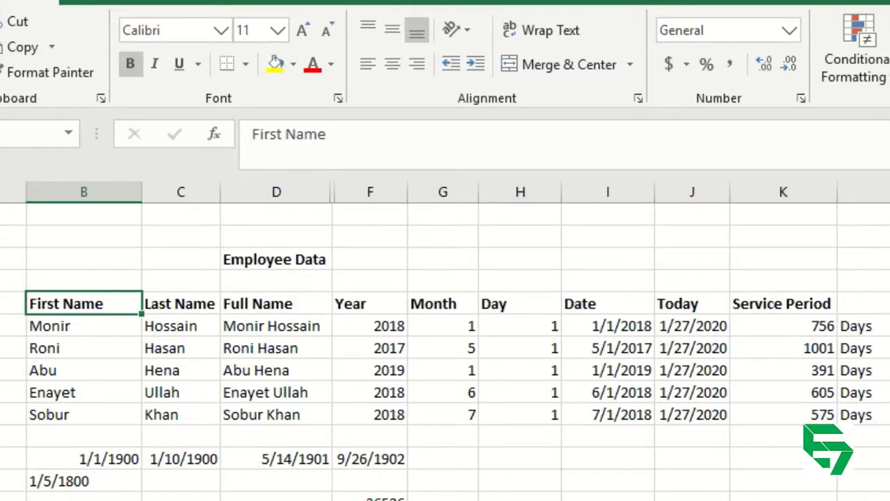
pyautogui.hotkey('shift', 'Right')
pyautogui.hotkey('shift', 'Right')
pyautogui.hotkey('shift', 'Right')
pyautogui.hotkey('shift', 'Right')
pyautogui.hotkey('shift', 'Right')
pyautogui.hotkey('shift', 'Right')
pyautogui.hotkey('shift', 'Right')
pyautogui.hotkey('shift', 'Right')
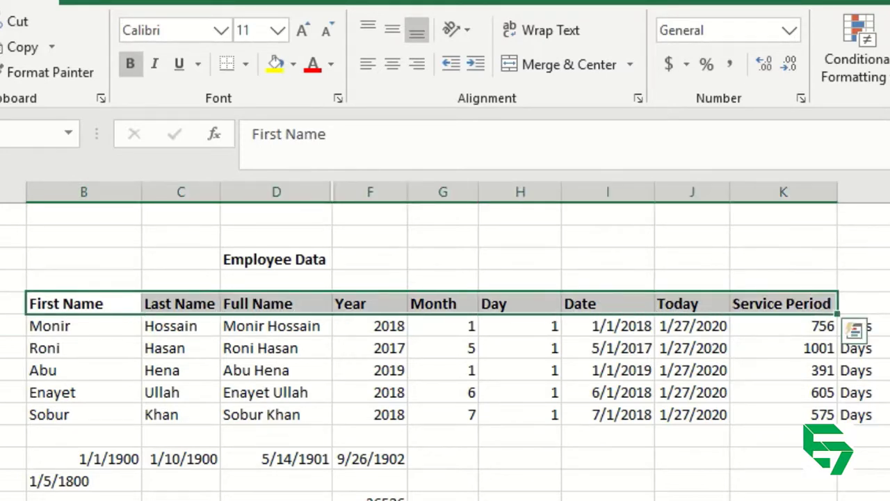
pyautogui.hotkey('shift', 'Right')
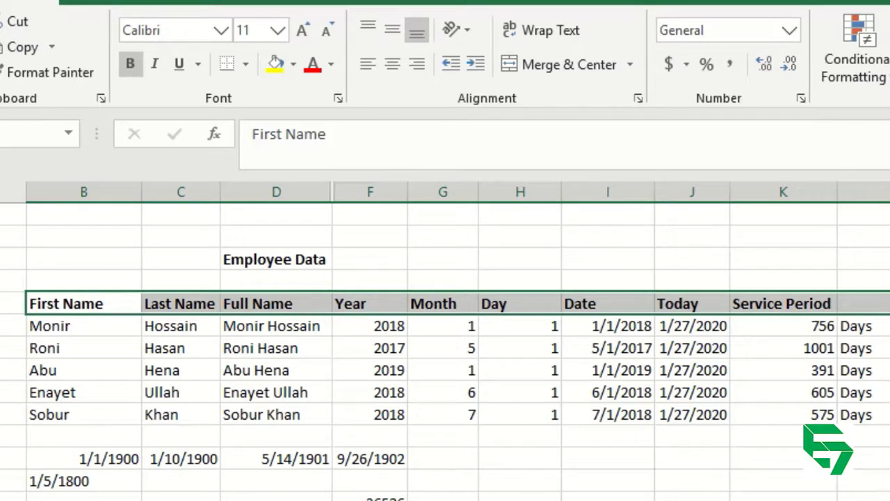
pyautogui.hotkey('shift', 'Left')
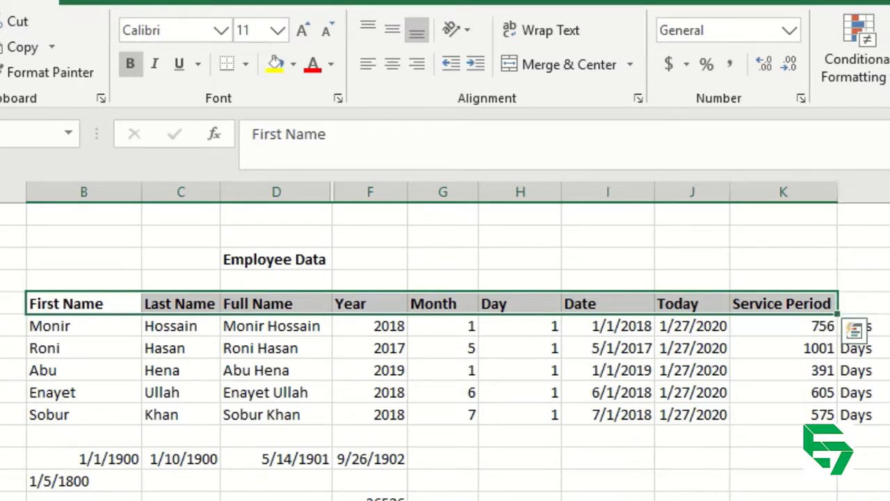
# Step: Give the header row a blue fill and make the Employee Data title blue
pyautogui.click(294, 66)
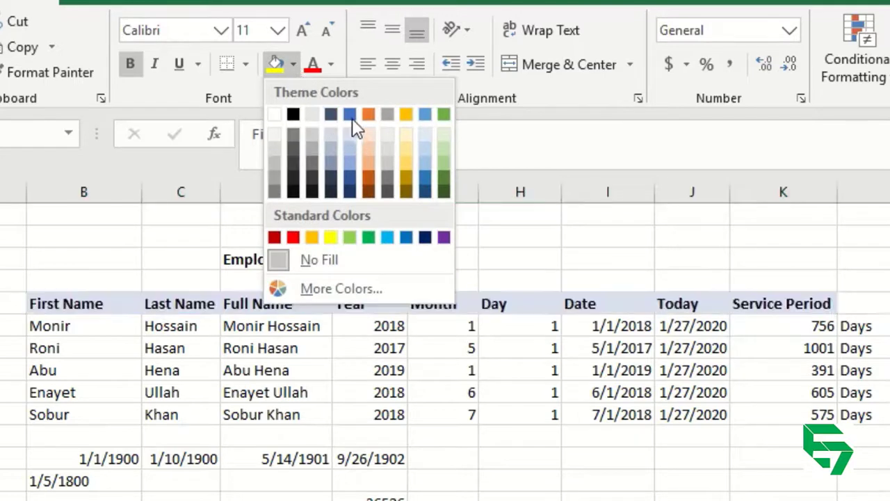
pyautogui.click(350, 167)
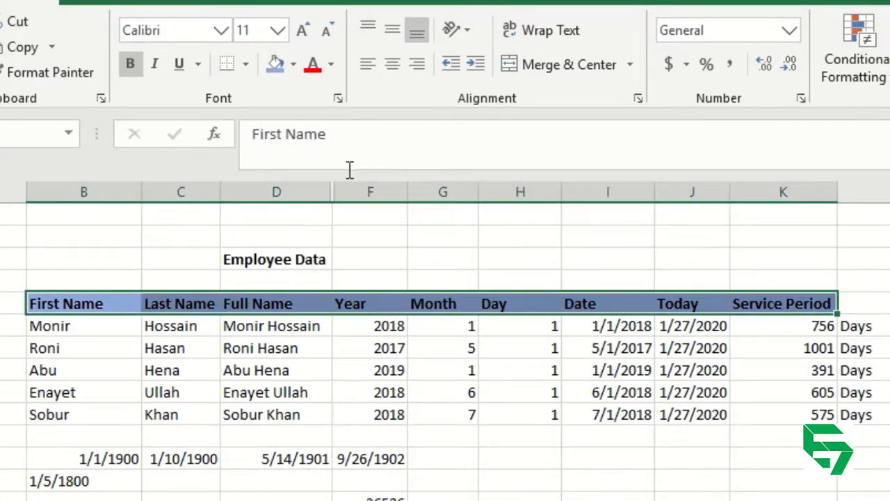
pyautogui.click(277, 261)
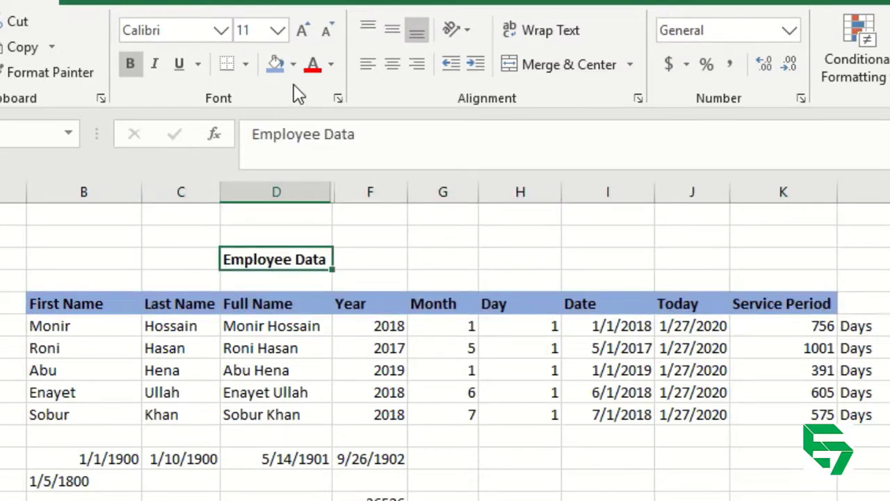
pyautogui.click(331, 65)
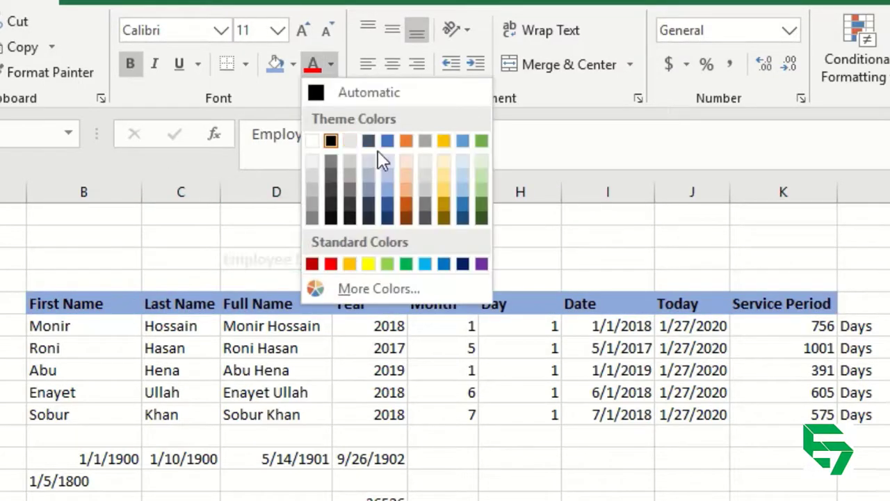
pyautogui.click(387, 205)
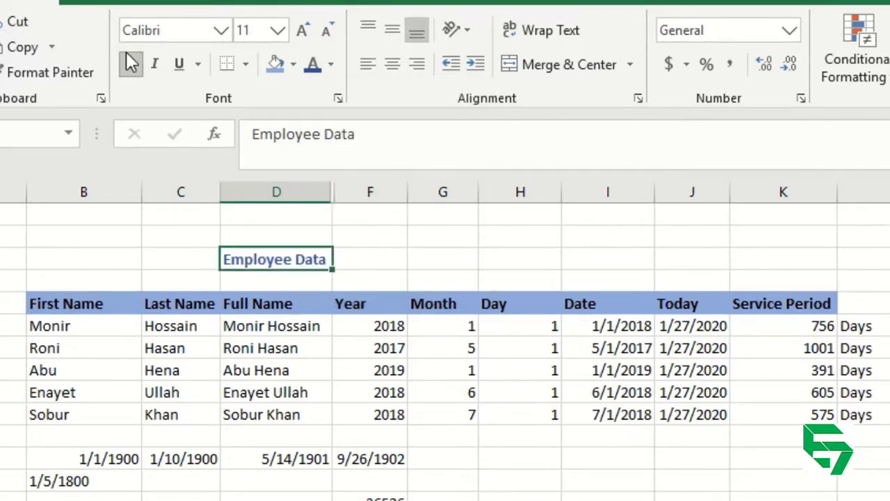
# Step: Enlarge the title to 16 pt, autofit column D and unhide the Date of Joining column
pyautogui.click(304, 29)
pyautogui.click(303, 29)
pyautogui.click(303, 29)
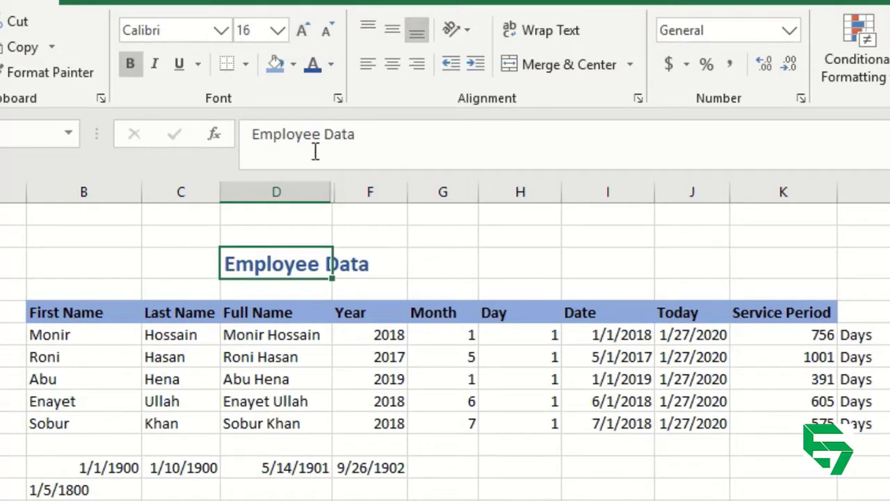
pyautogui.doubleClick(332, 191)
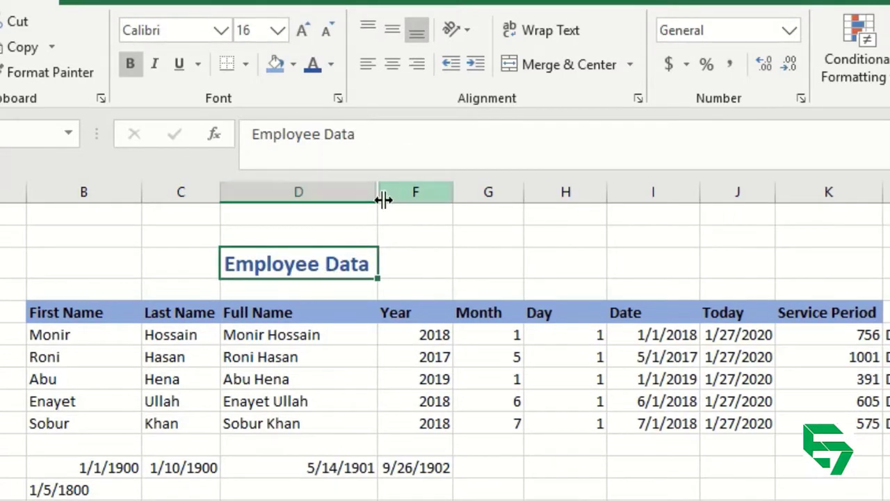
pyautogui.doubleClick(384, 200)
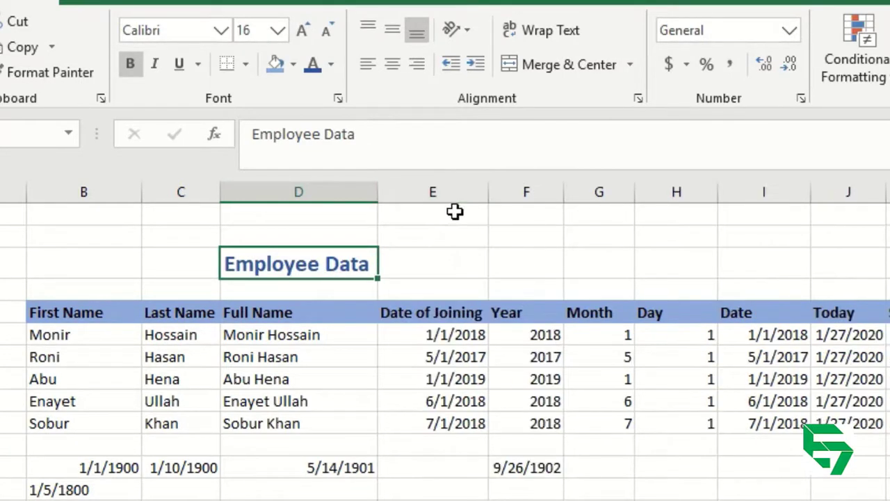
pyautogui.click(437, 232)
# Step: Clear the two rows of leftover dates below the table
pyautogui.press('Down')
pyautogui.press('Down')
pyautogui.press('Down')
pyautogui.press('Down')
pyautogui.press('Down')
pyautogui.press('Down')
pyautogui.press('Down')
pyautogui.press('Down')
pyautogui.press('Down')
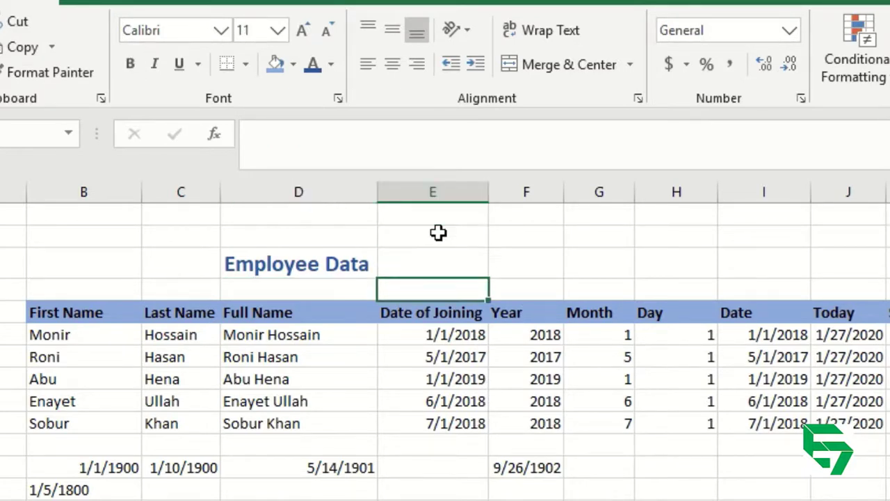
pyautogui.press('Down')
pyautogui.press('Left')
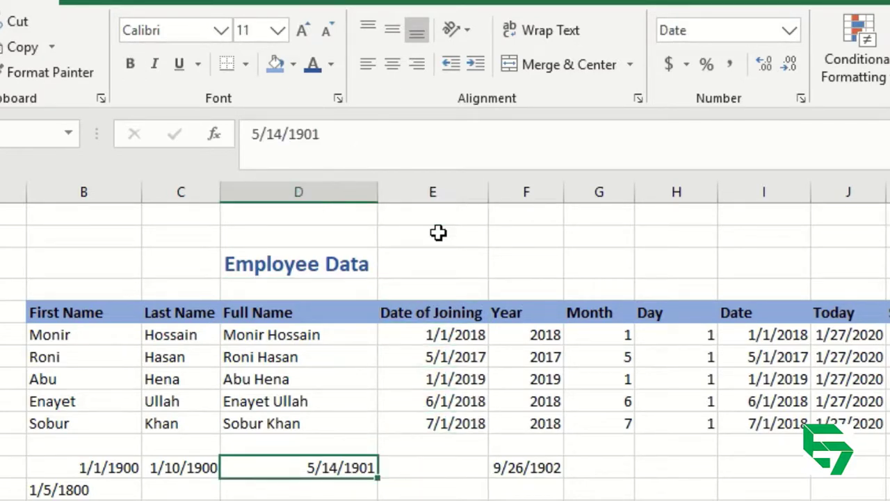
pyautogui.press('Left')
pyautogui.press('Left')
pyautogui.hotkey('shift', 'Right')
pyautogui.hotkey('shift', 'Right')
pyautogui.hotkey('shift', 'Right')
pyautogui.hotkey('shift', 'Right')
pyautogui.hotkey('shift', 'Right')
pyautogui.hotkey('shift', 'Down')
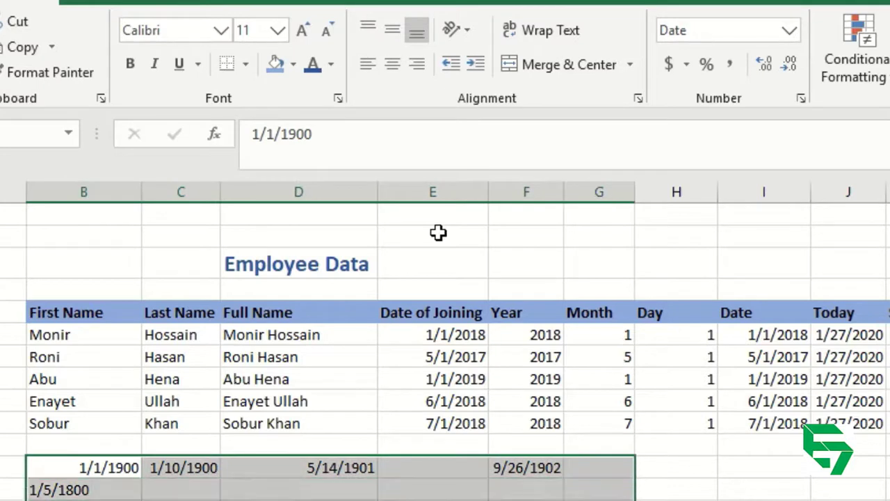
pyautogui.press('Delete')
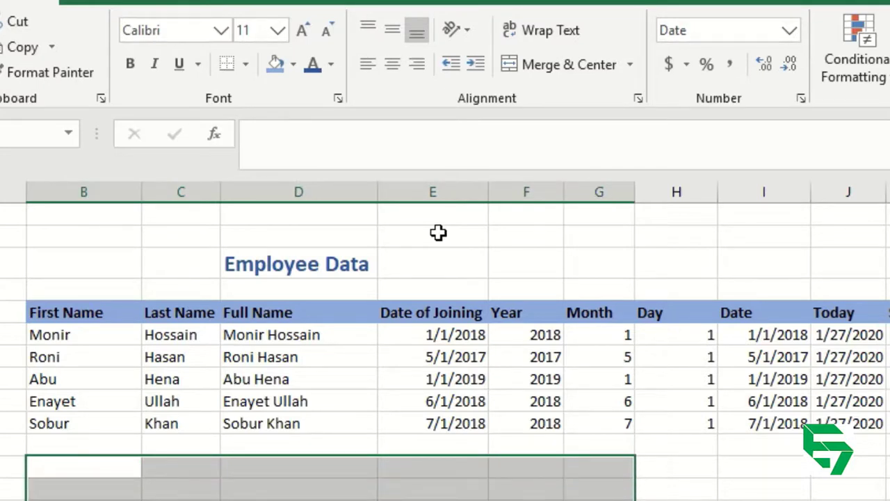
pyautogui.press('Up')
pyautogui.press('Up')
pyautogui.press('Up')
pyautogui.press('Up')
pyautogui.press('Up')
pyautogui.press('Up')
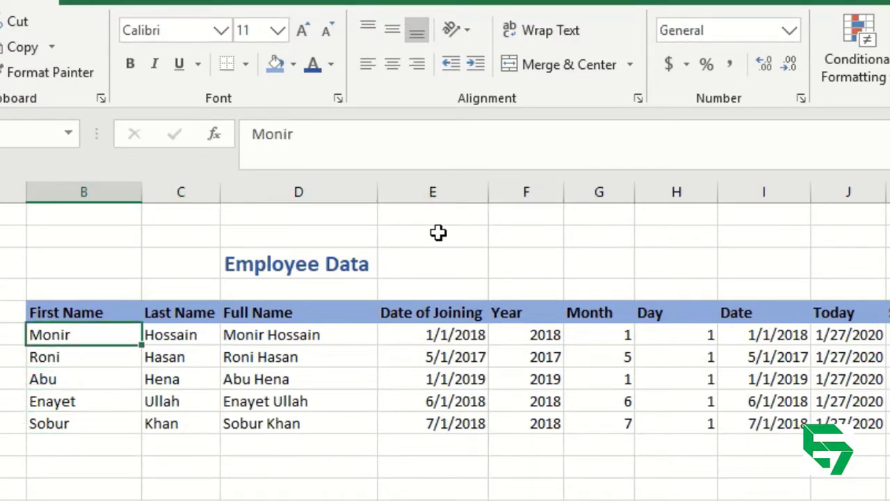
pyautogui.press('Right')
pyautogui.press('Right')
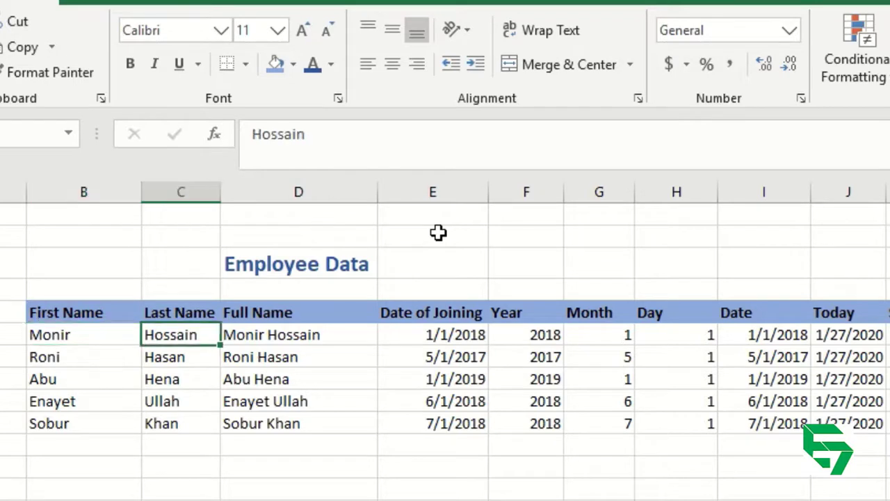
pyautogui.press('Up')
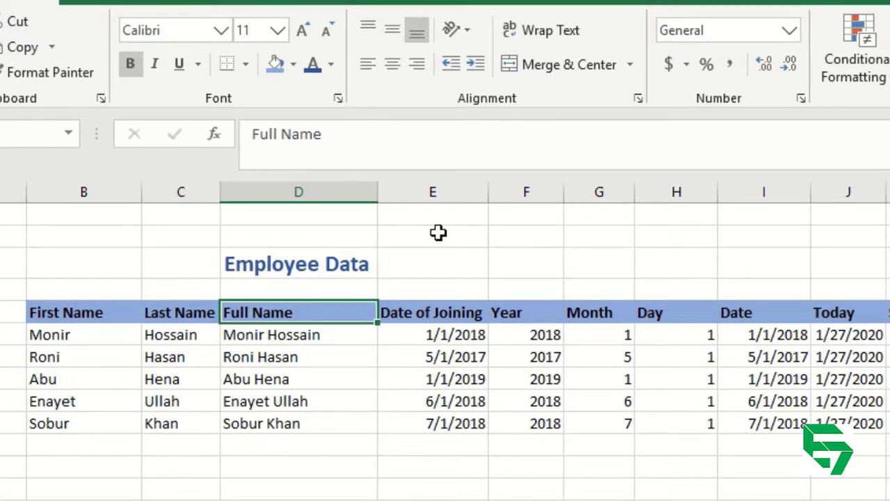
pyautogui.press('Down')
pyautogui.hotkey('shift', 'Down')
pyautogui.hotkey('shift', 'Down')
pyautogui.hotkey('shift', 'Down')
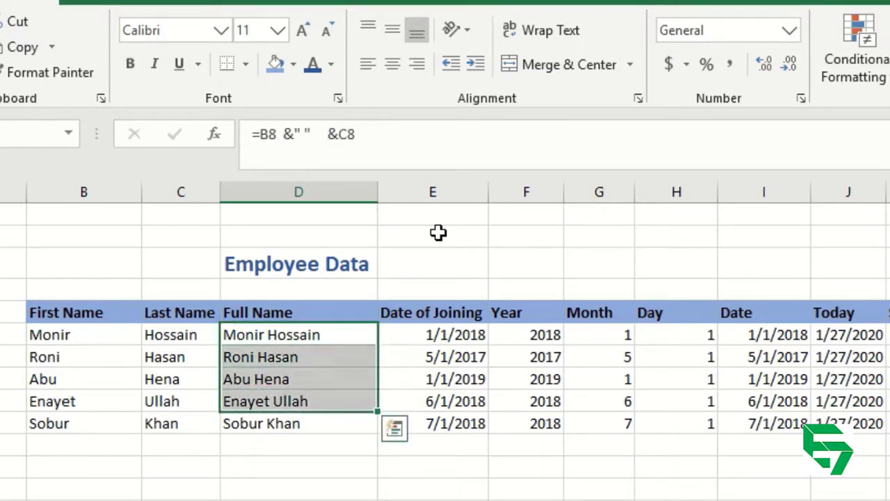
pyautogui.hotkey('shift', 'Down')
pyautogui.hotkey('ctrl', 'c')
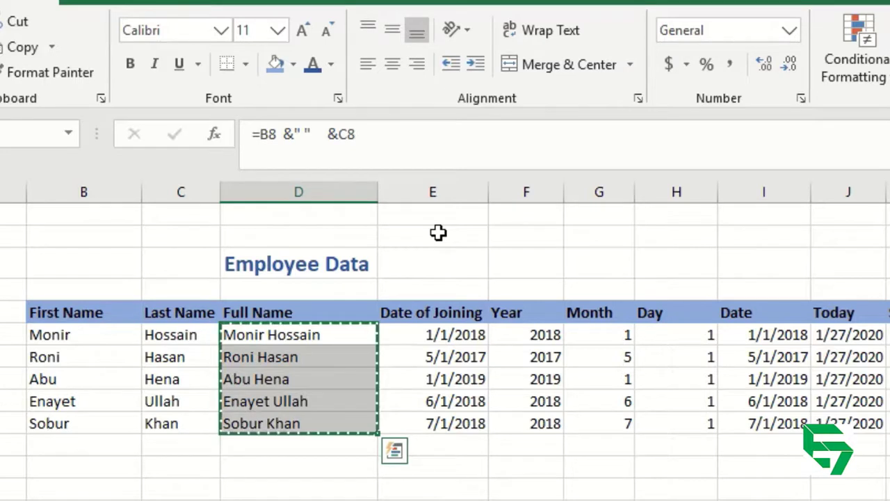
pyautogui.hotkey('ctrl', 'f')
pyautogui.press('Escape')
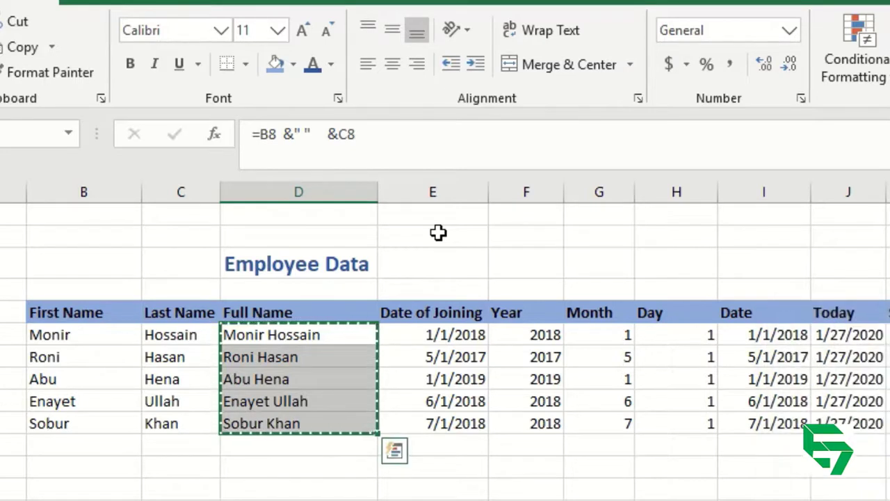
pyautogui.press('Escape')
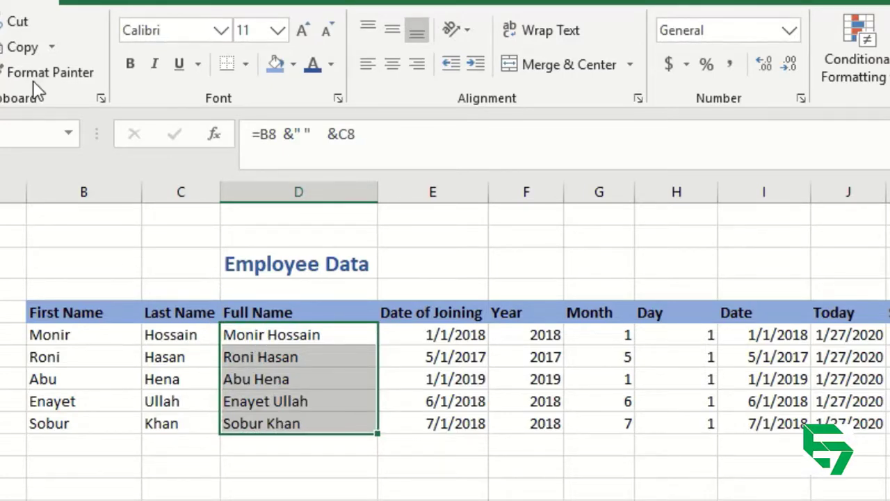
# Step: Paste the full names into B17:B21, then clear the resulting #REF! errors
pyautogui.click(21, 48)
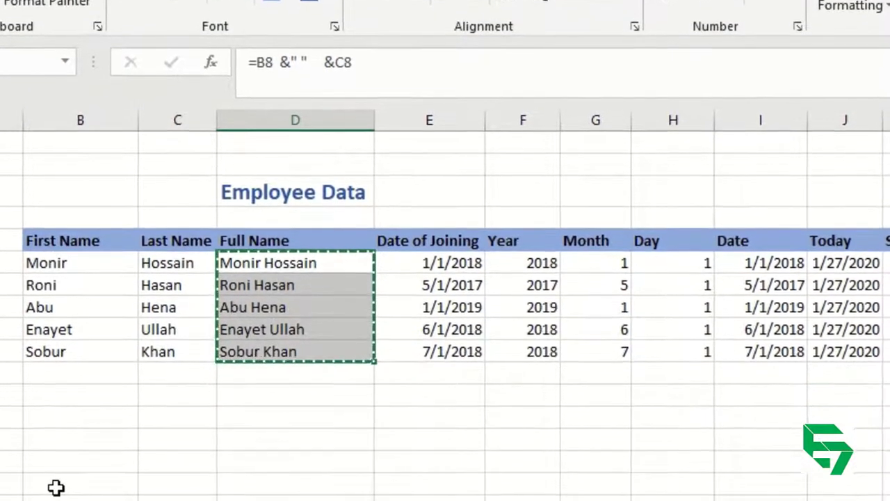
pyautogui.click(55, 464)
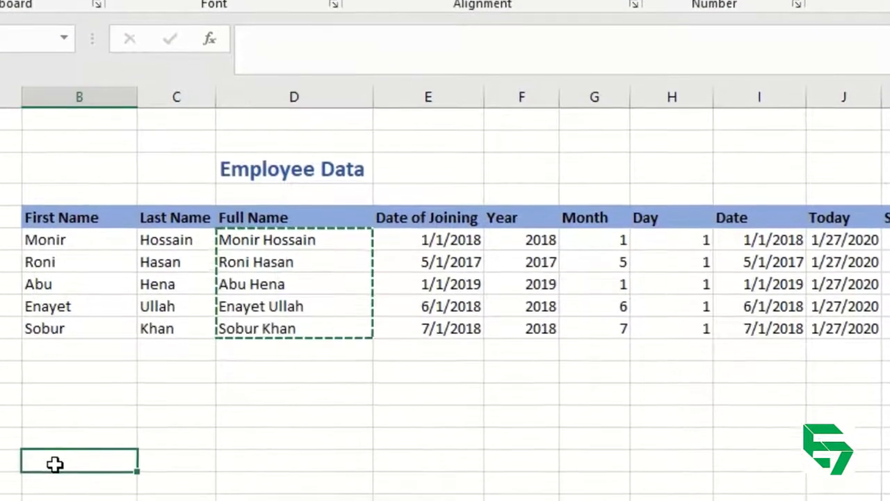
pyautogui.hotkey('ctrl', 'v')
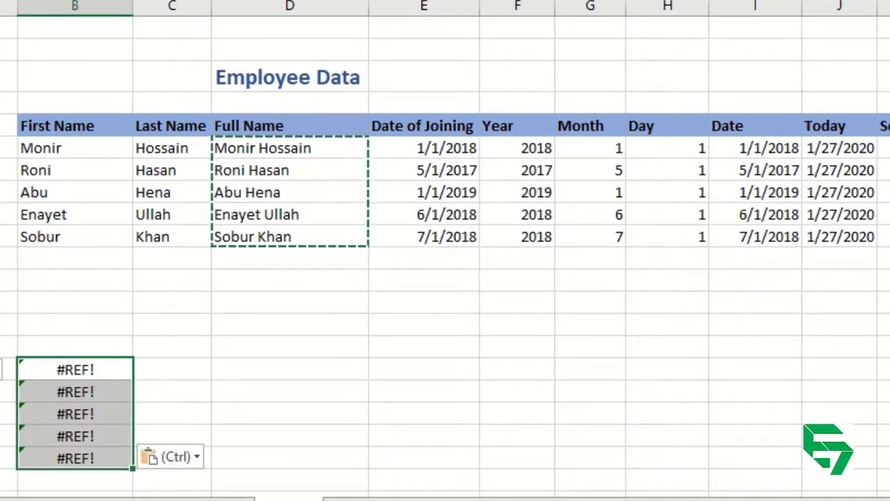
pyautogui.press('Delete')
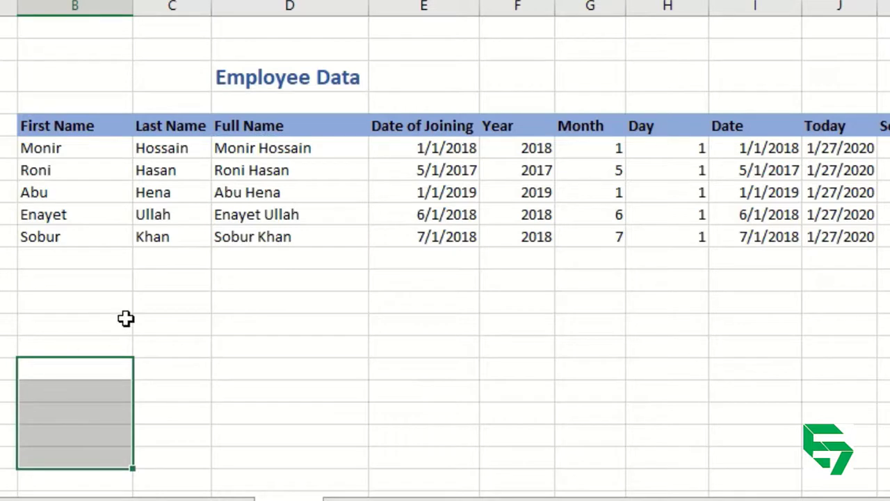
# Step: Inspect the full-name formula in D8 and copy it into an empty row below
pyautogui.click(287, 149)
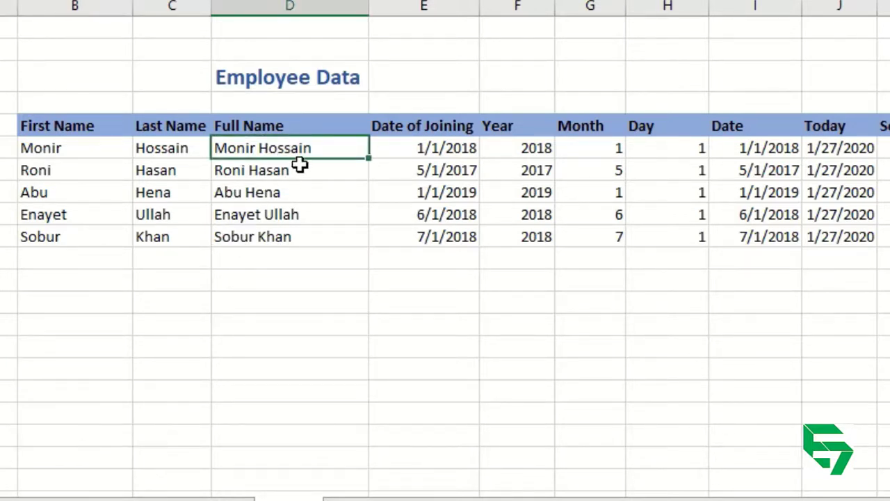
pyautogui.doubleClick(303, 147)
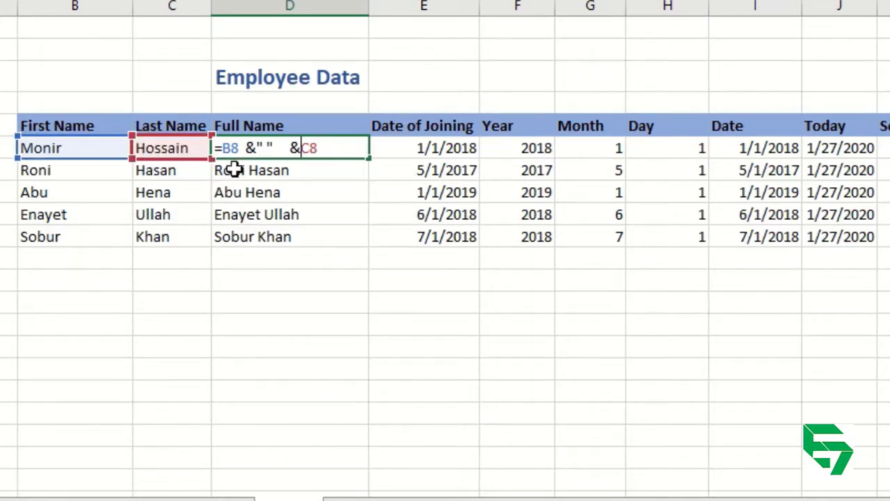
pyautogui.press('Return')
pyautogui.press('Up')
pyautogui.hotkey('ctrl', 'c')
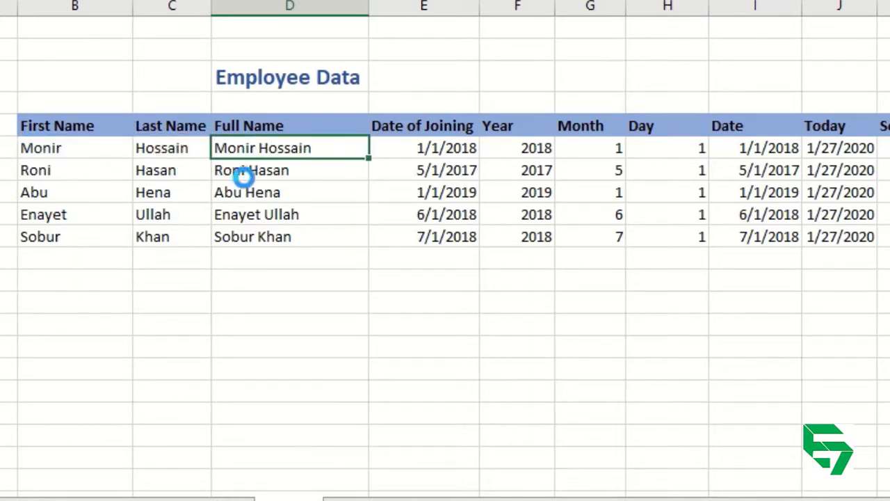
pyautogui.press('Down')
pyautogui.press('Down')
pyautogui.press('Down')
pyautogui.press('Down')
pyautogui.press('Down')
pyautogui.press('Down')
pyautogui.press('Down')
pyautogui.press('Down')
pyautogui.press('Down')
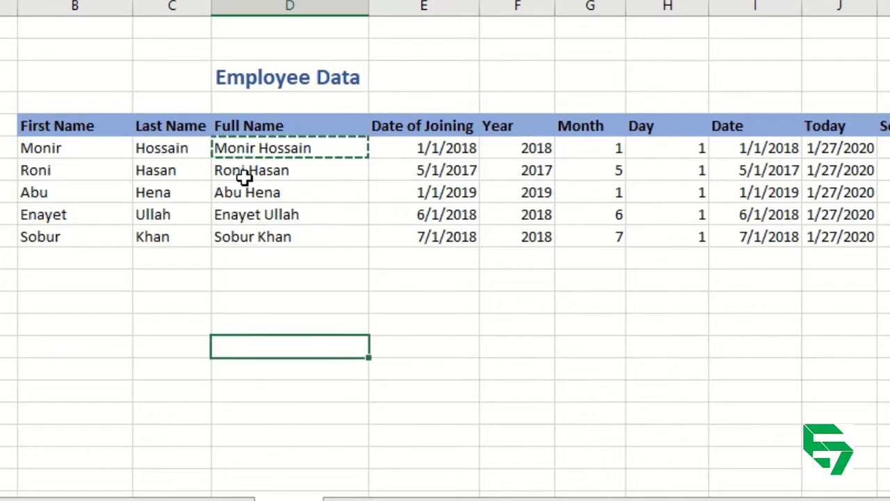
pyautogui.hotkey('ctrl', 'v')
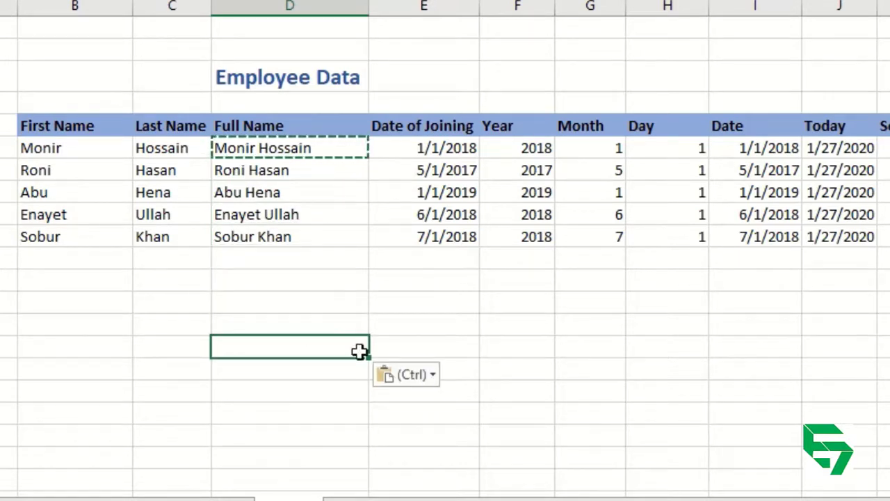
pyautogui.doubleClick(294, 346)
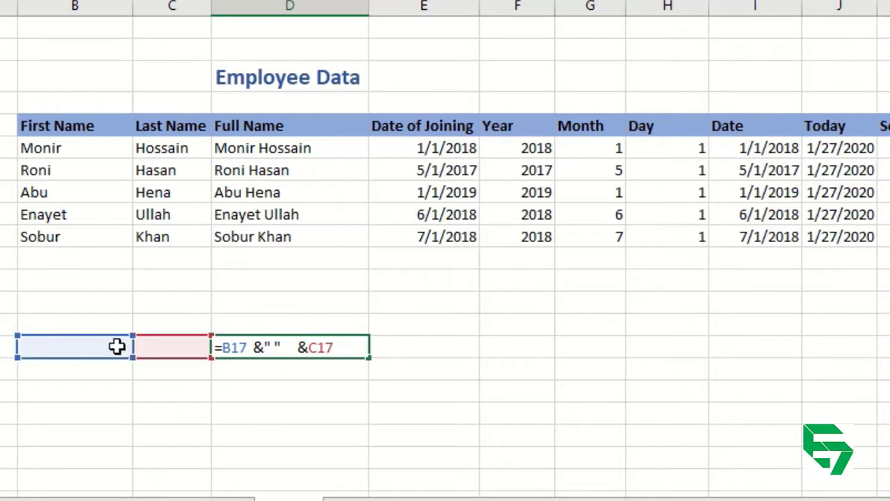
pyautogui.press('Return')
# Step: Test the copied formula with first name kalam and last name hossain, then clear the test row
pyautogui.press('Up')
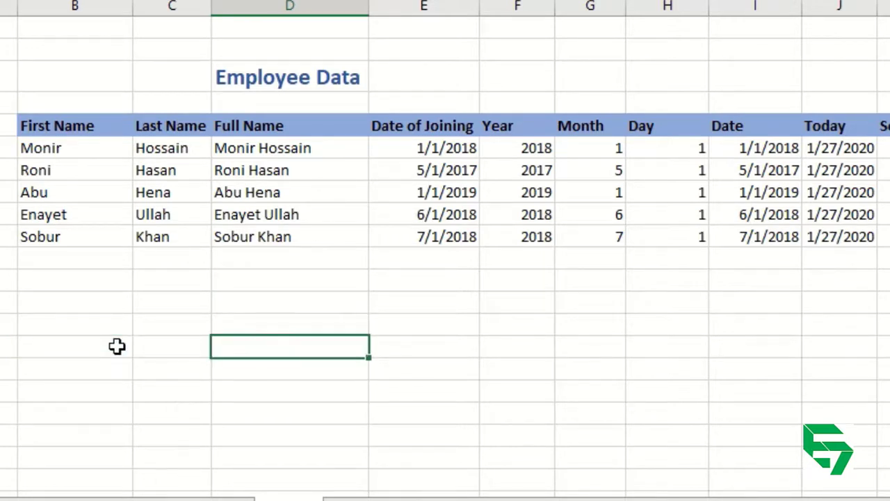
pyautogui.press('Left')
pyautogui.press('Left')
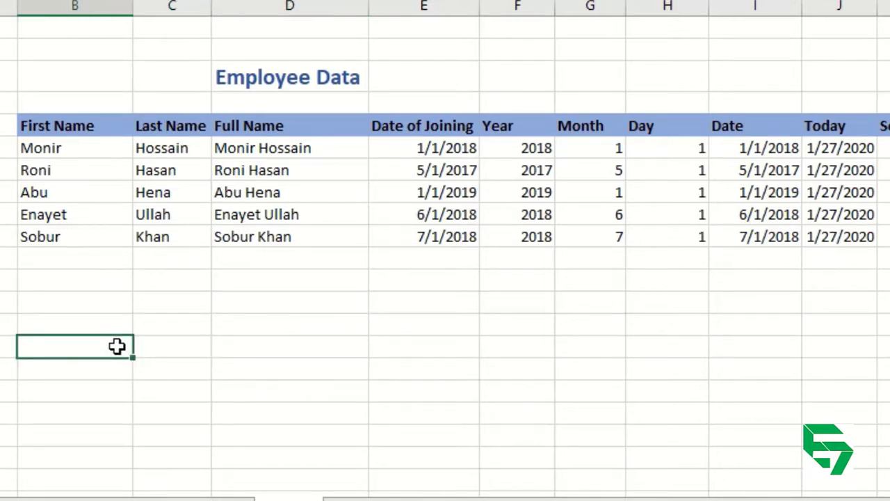
pyautogui.write('kalam')
pyautogui.hotkey('ctrl', 'Return')
pyautogui.press('Right')
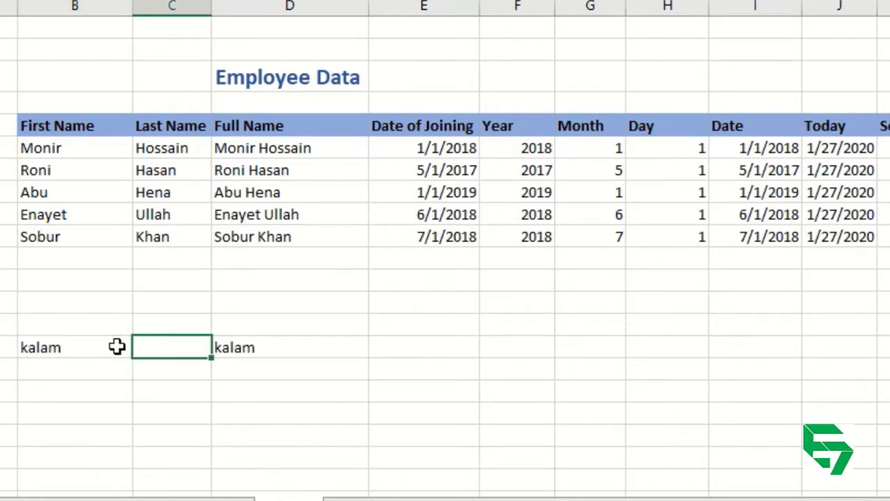
pyautogui.write('hossain')
pyautogui.press('Return')
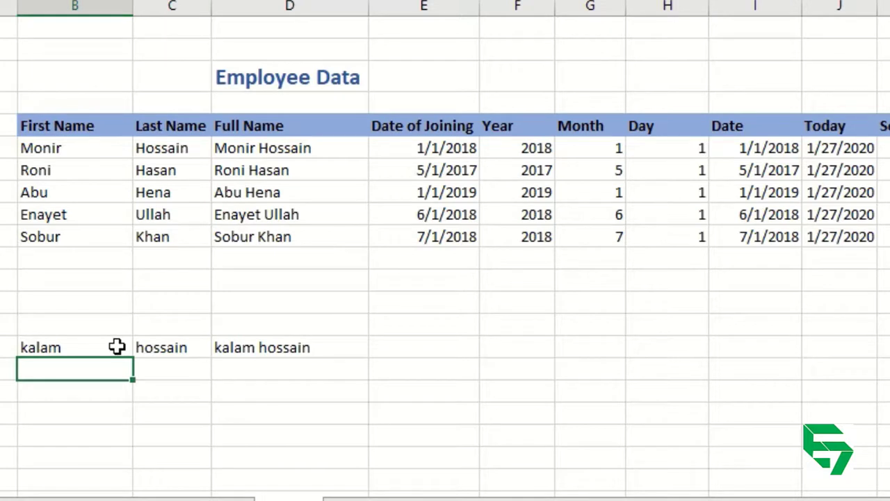
pyautogui.press('Up')
pyautogui.hotkey('shift', 'Right')
pyautogui.hotkey('shift', 'Right')
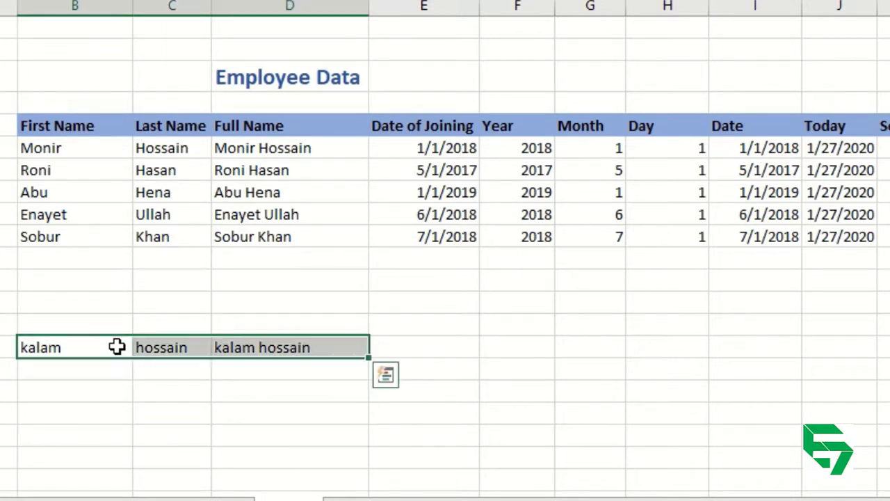
pyautogui.press('Delete')
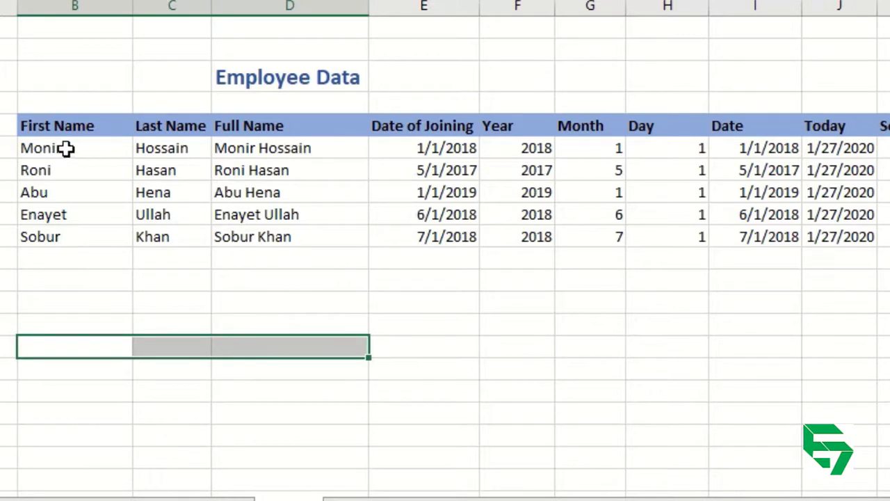
# Step: Copy the five first names, Monir through Sobur, below the table
pyautogui.moveTo(65, 148); pyautogui.dragTo(67, 237)
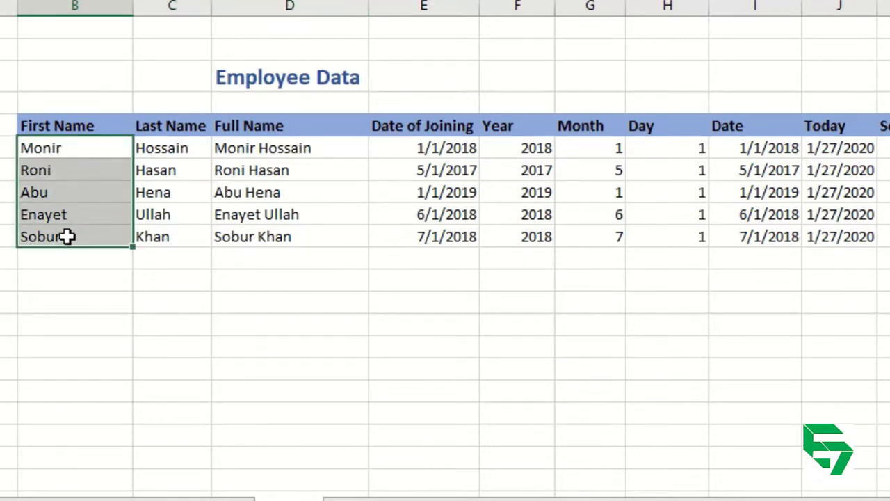
pyautogui.hotkey('ctrl', 'c')
pyautogui.click(57, 367)
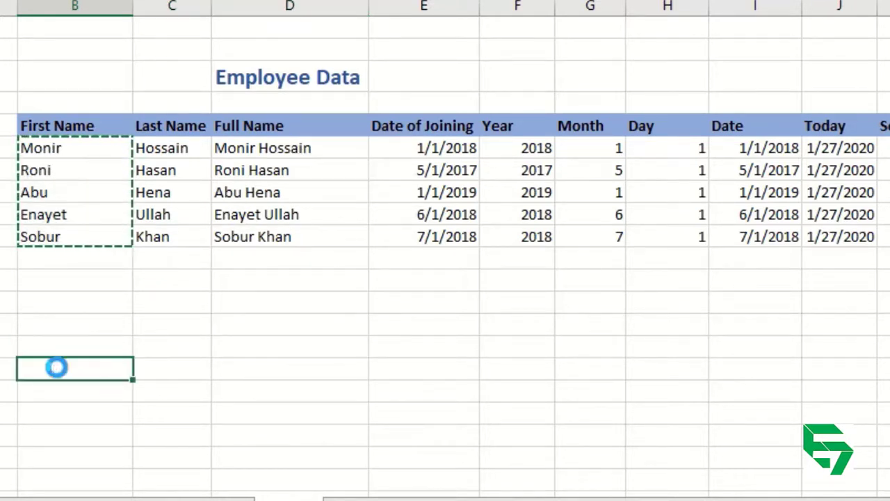
pyautogui.hotkey('ctrl', 'v')
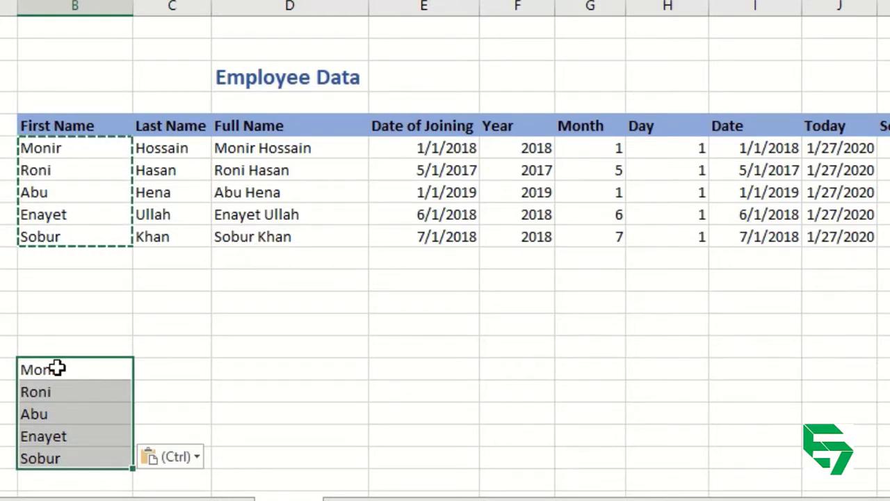
# Step: Replace the pasted first names with full names D8:D12, pasted as values into B17
pyautogui.press('Delete')
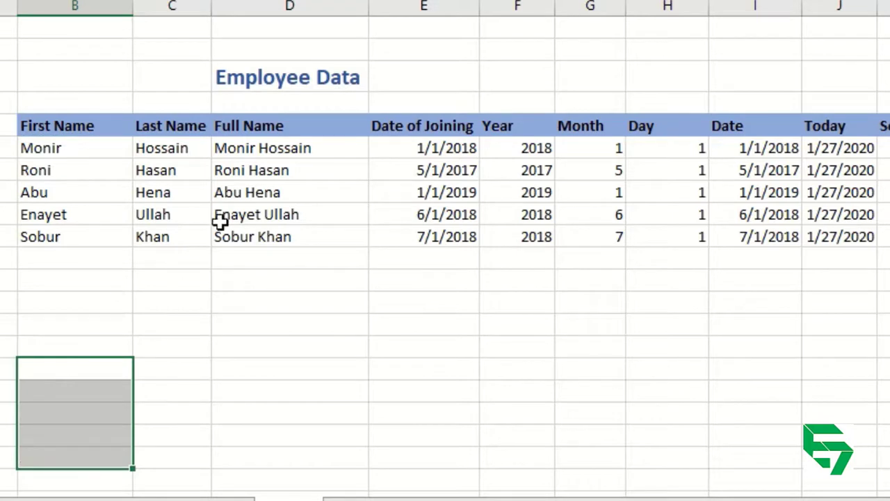
pyautogui.moveTo(277, 153); pyautogui.dragTo(266, 221)
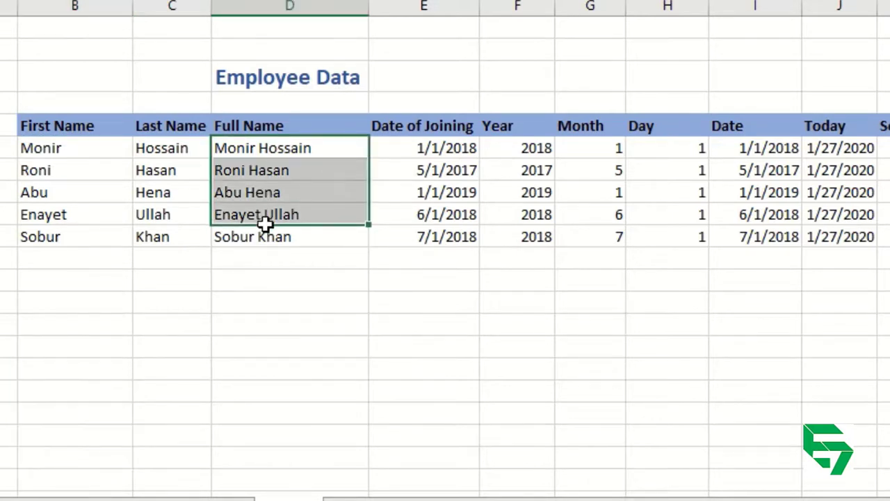
pyautogui.hotkey('shift', 'Down')
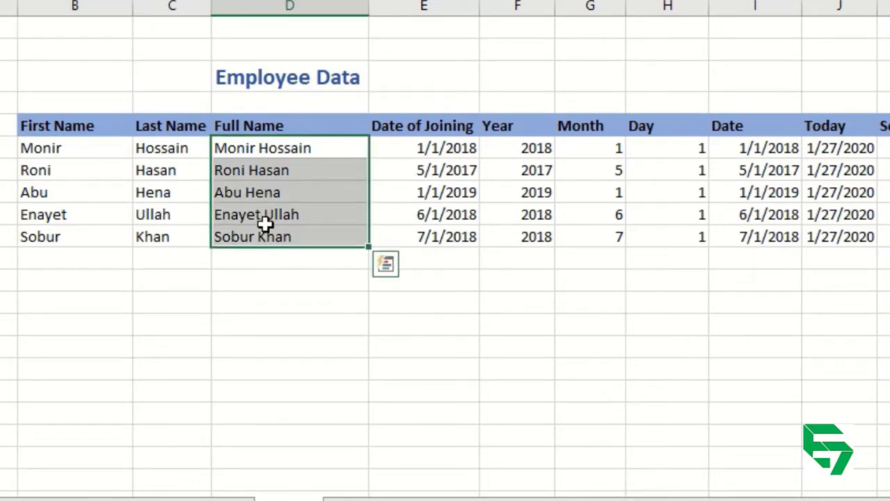
pyautogui.hotkey('ctrl', 'c')
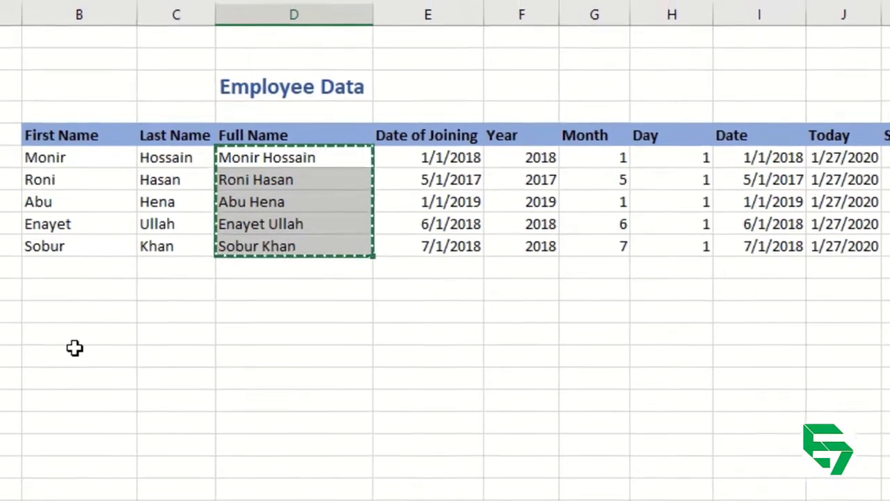
pyautogui.click(75, 348)
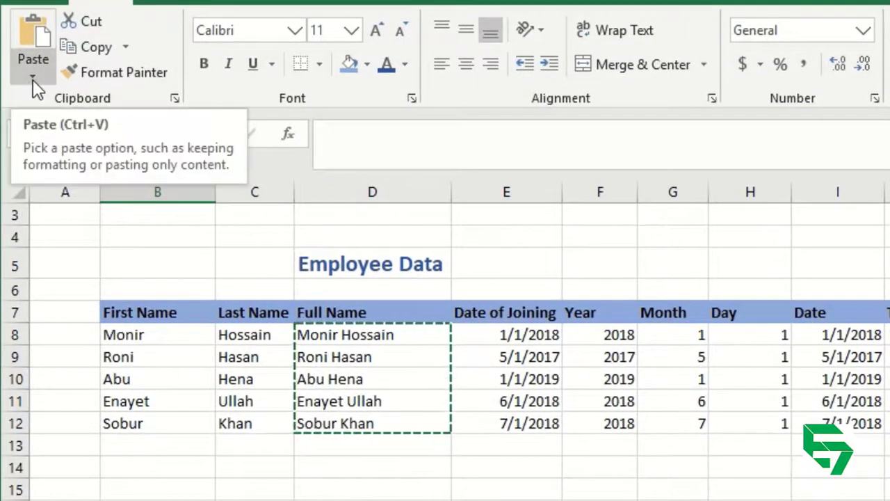
pyautogui.click(33, 78)
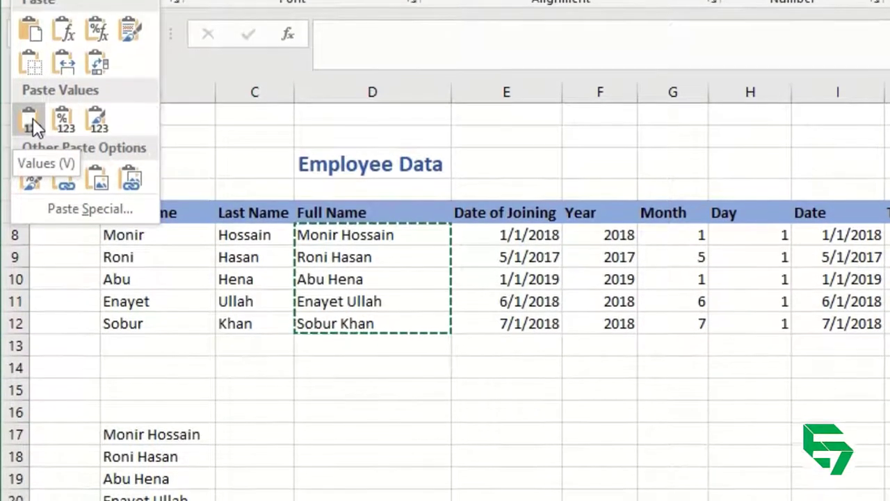
pyautogui.click(31, 146)
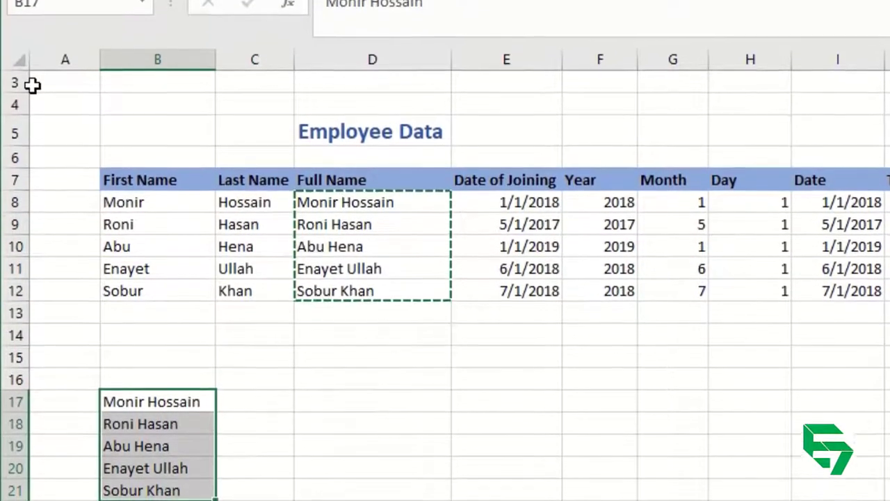
pyautogui.press('Escape')
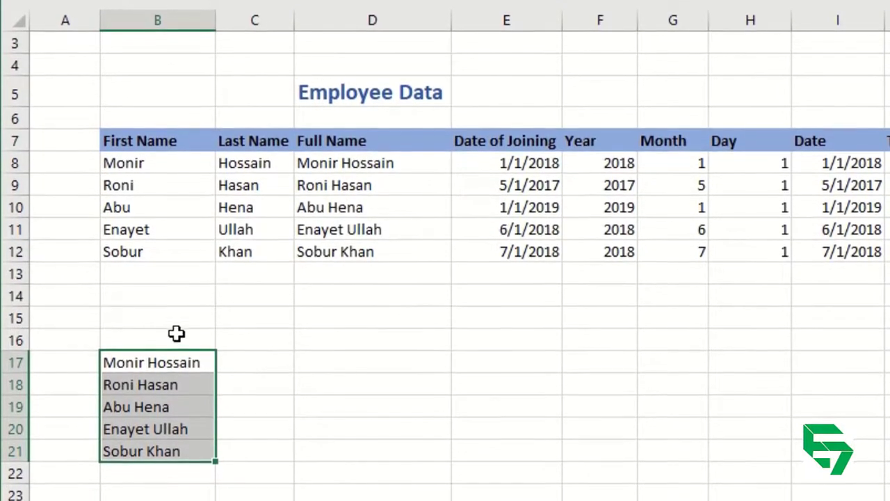
# Step: Enter the headings Name and Time In in B16 and C16
pyautogui.click(177, 335)
pyautogui.write('Name')
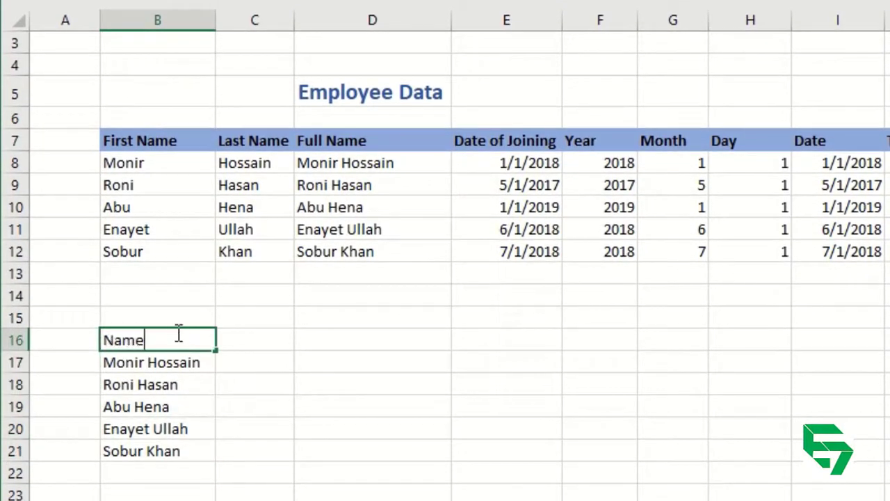
pyautogui.press('Tab')
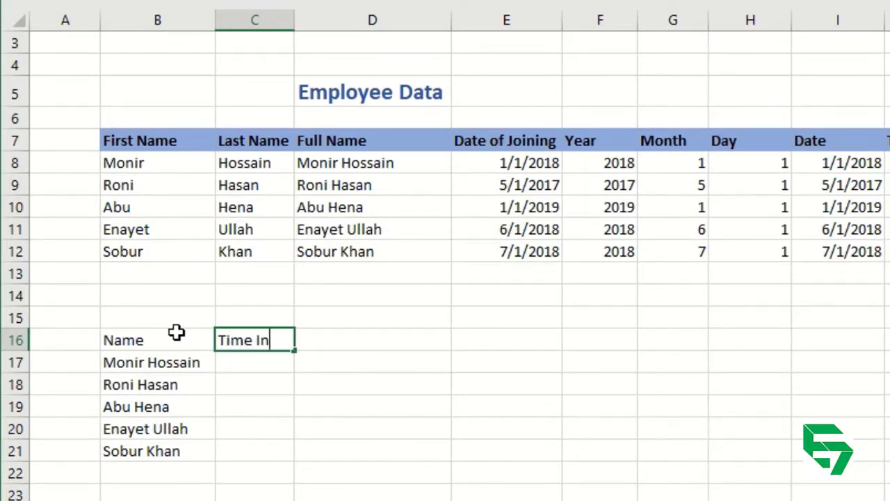
pyautogui.press('Return')
# Step: Add the headings Hour, Minute, Second and Time in D16:G16
pyautogui.click(178, 337)
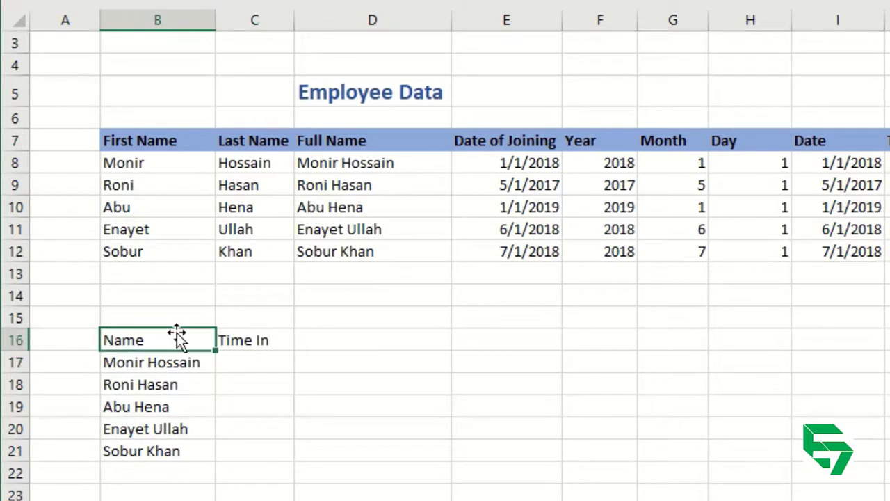
pyautogui.press('Tab')
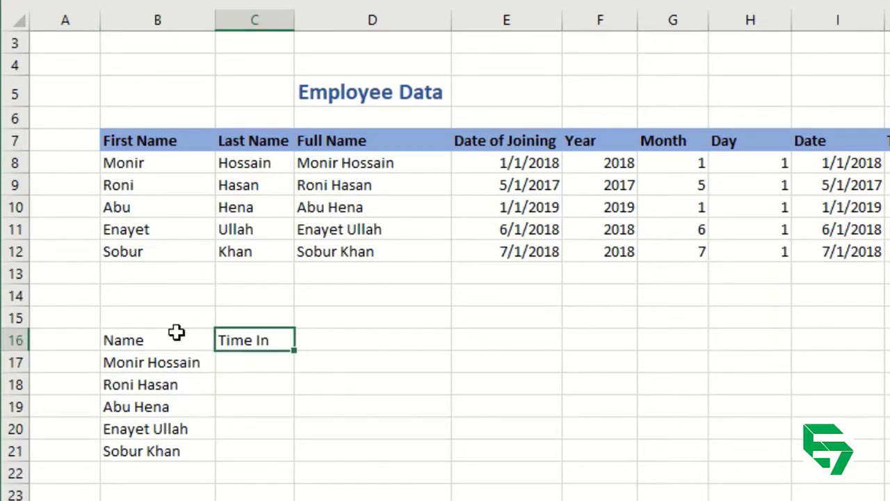
pyautogui.press('Tab')
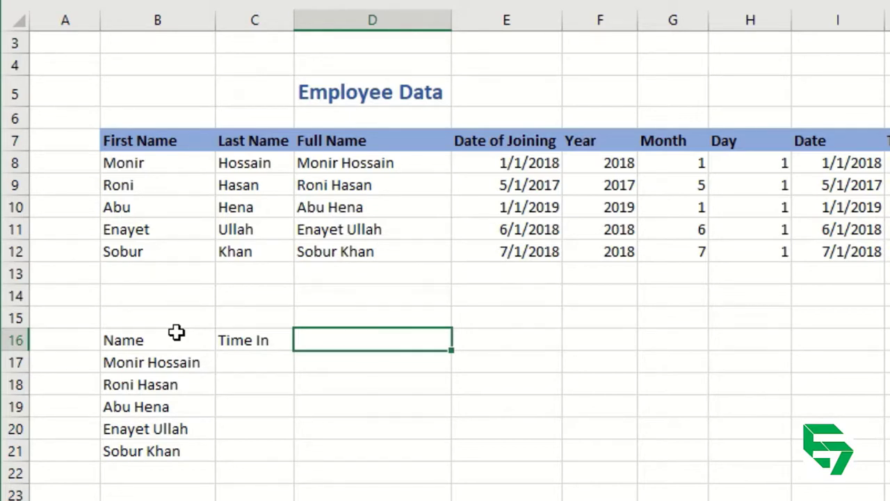
pyautogui.press('Tab')
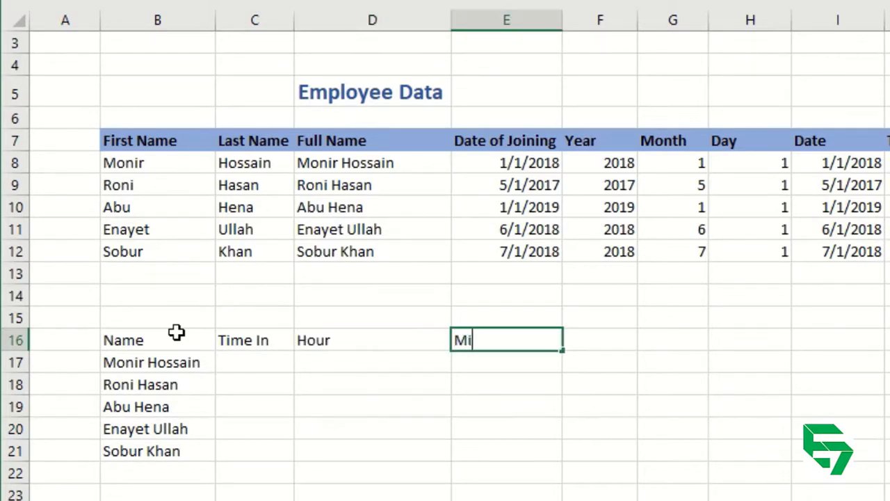
pyautogui.press('Tab')
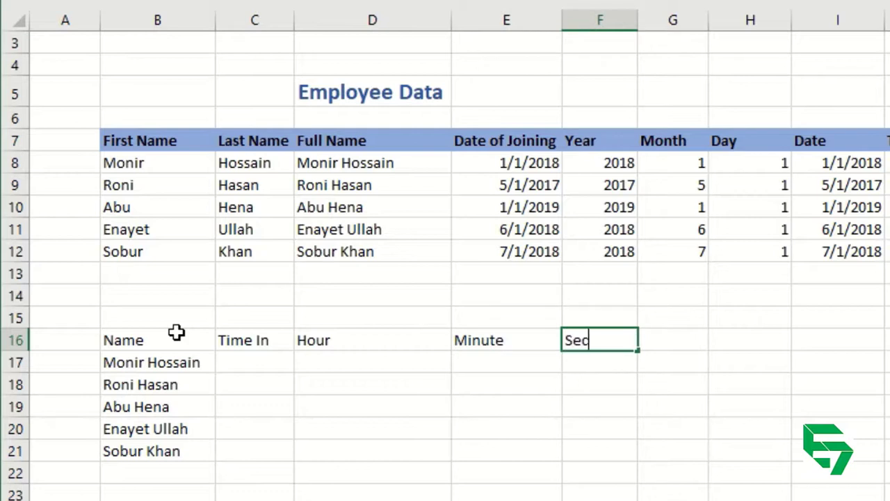
pyautogui.press('Tab')
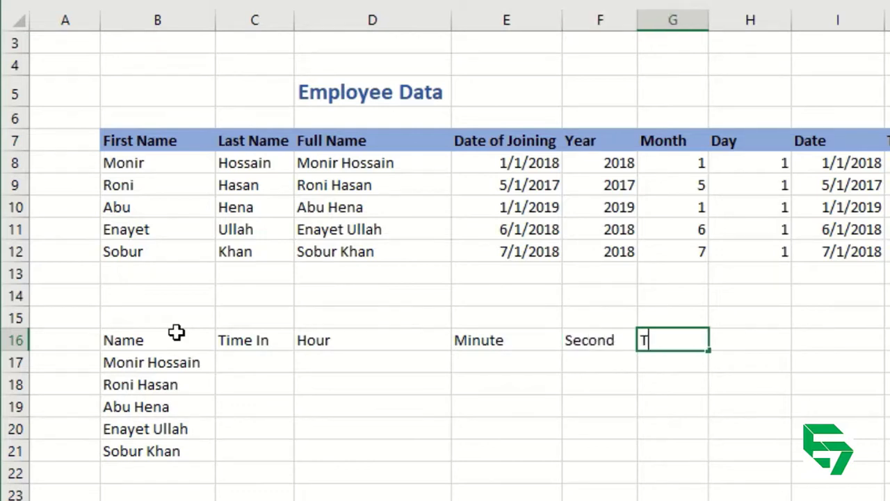
pyautogui.press('Return')
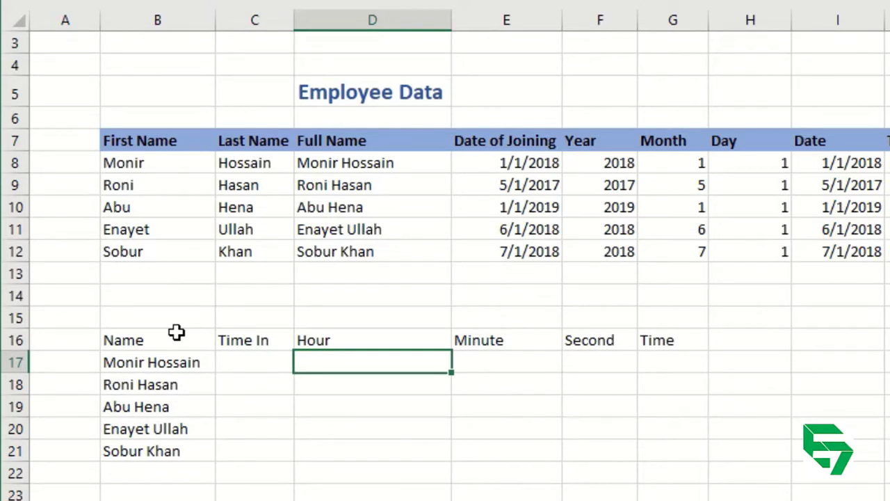
pyautogui.click(154, 339)
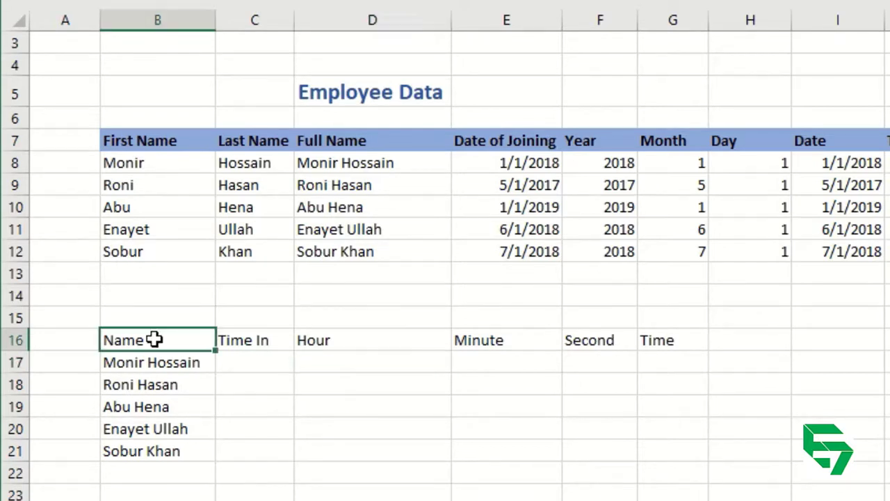
pyautogui.click(158, 135)
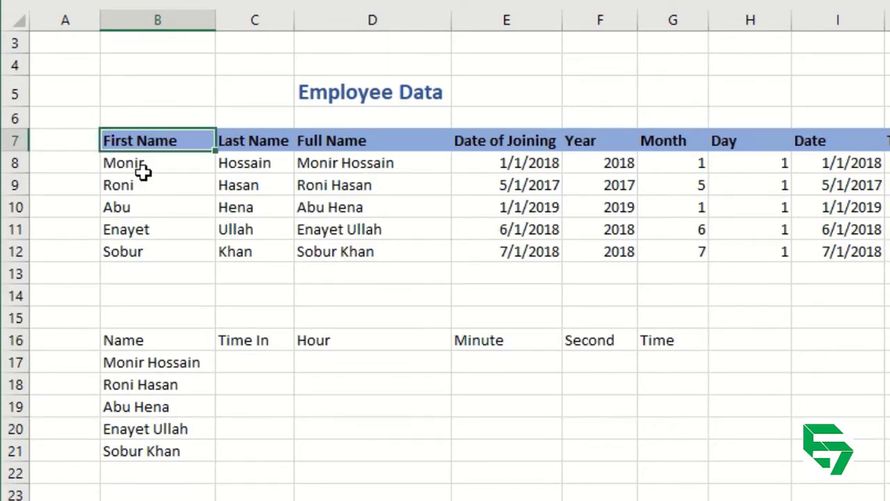
# Step: Enlarge the row-7 header font one size and autofit columns C, B and E
pyautogui.hotkey('shift', 'Right')
pyautogui.hotkey('shift', 'Right')
pyautogui.hotkey('shift', 'Right')
pyautogui.hotkey('shift', 'Right')
pyautogui.hotkey('shift', 'Right')
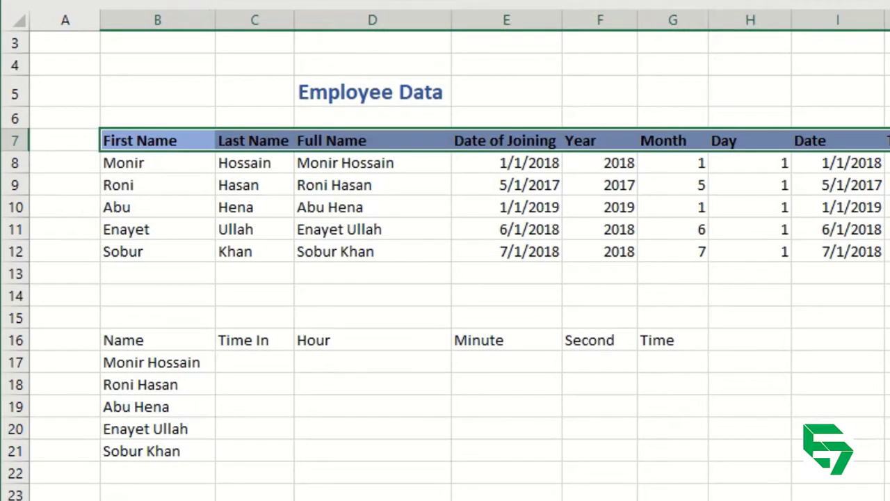
pyautogui.hotkey('ctrl', 'shift', '.')
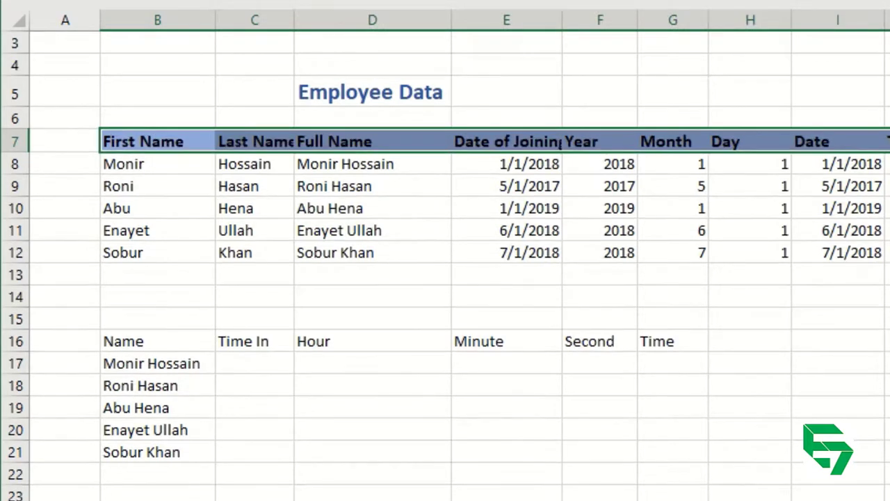
pyautogui.doubleClick(294, 17)
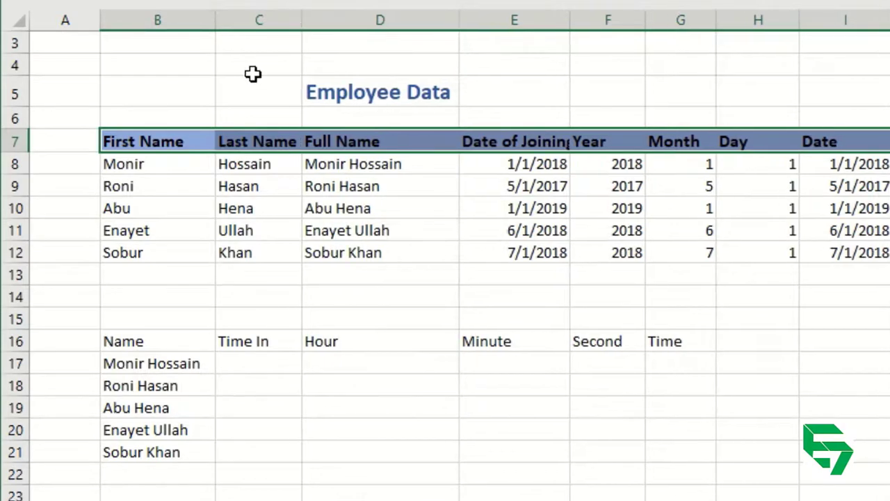
pyautogui.doubleClick(214, 21)
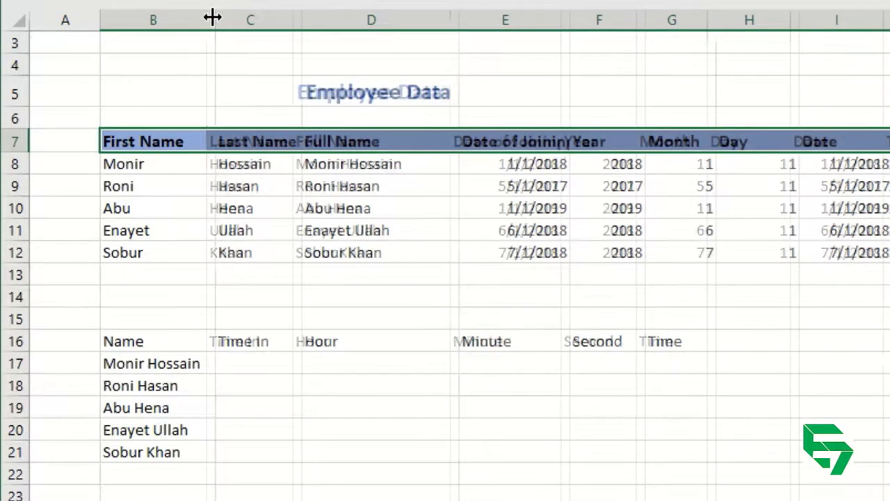
pyautogui.doubleClick(563, 22)
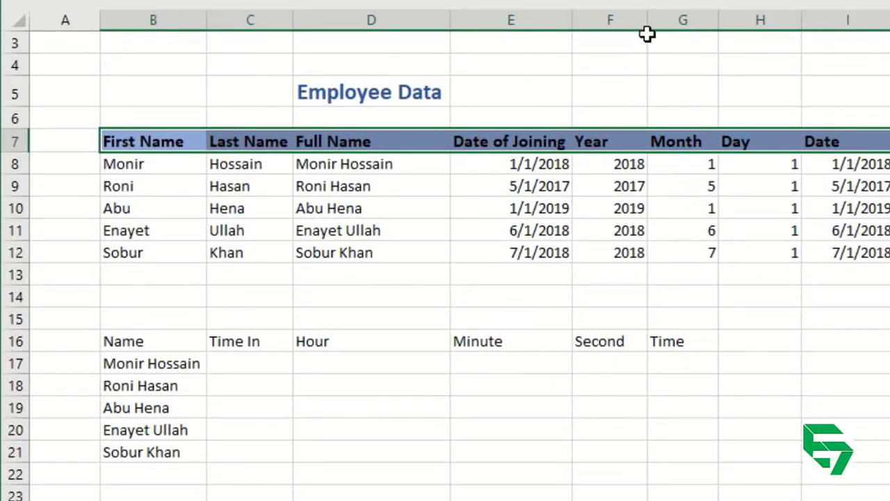
pyautogui.click(593, 340)
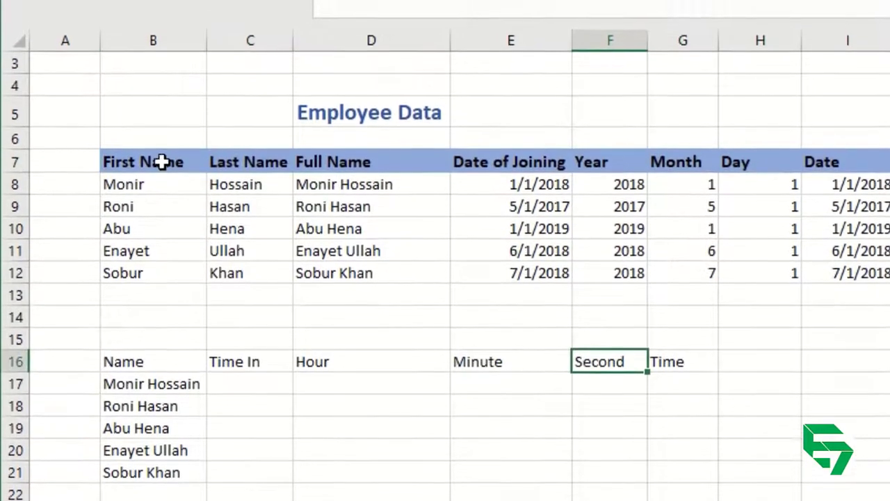
pyautogui.click(160, 152)
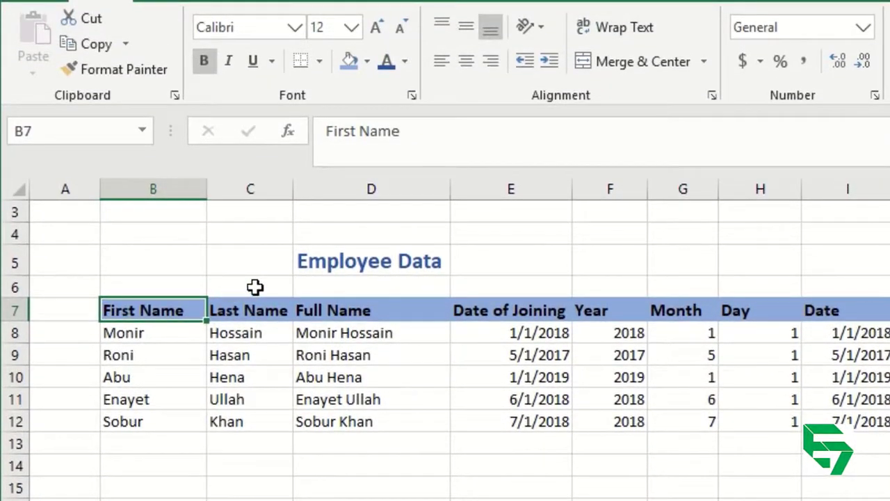
# Step: Copy the D7 header formatting onto B16:G16 with Format Painter
pyautogui.click(288, 310)
pyautogui.click(347, 307)
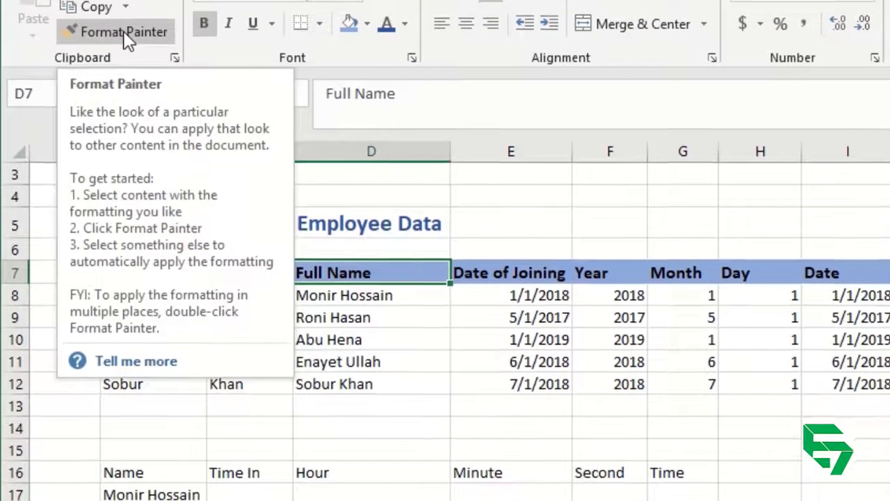
pyautogui.click(123, 40)
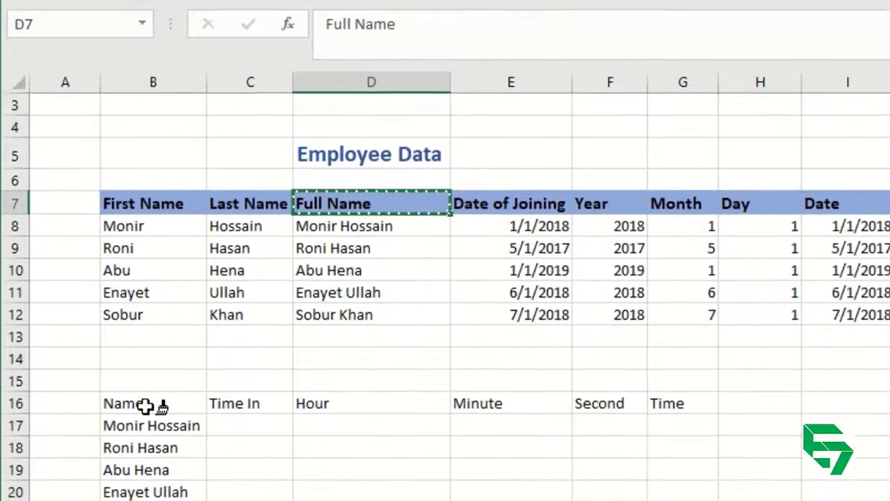
pyautogui.moveTo(145, 395)
pyautogui.mouseDown()
pyautogui.moveTo(556, 388)
pyautogui.moveTo(668, 343)
pyautogui.moveTo(671, 355)
pyautogui.moveTo(671, 346)
pyautogui.mouseUp()
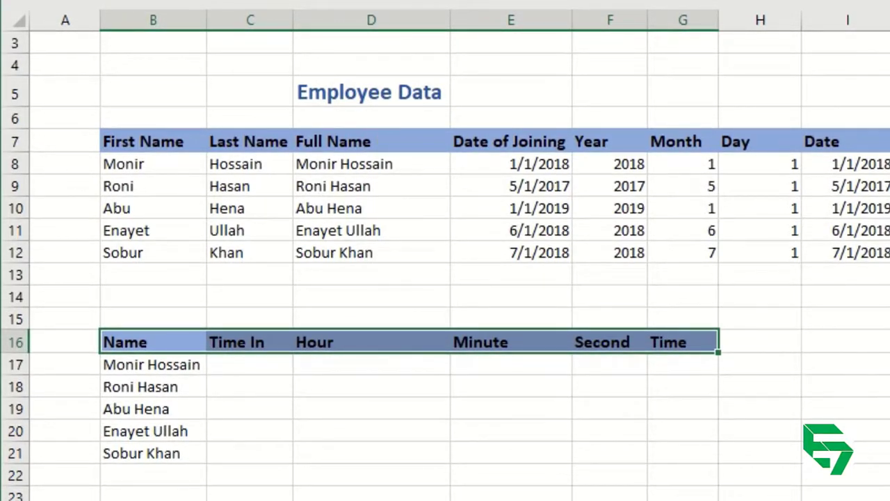
pyautogui.click(268, 365)
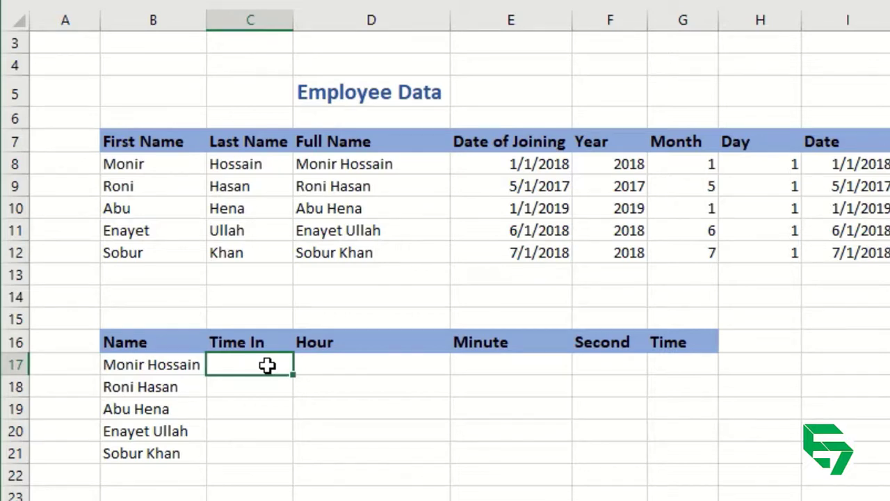
# Step: Insert the current time, 12:07 AM, in C17 and enter 11:35 in C18
pyautogui.hotkey('ctrl', 'shift', ';')
pyautogui.press('Return')
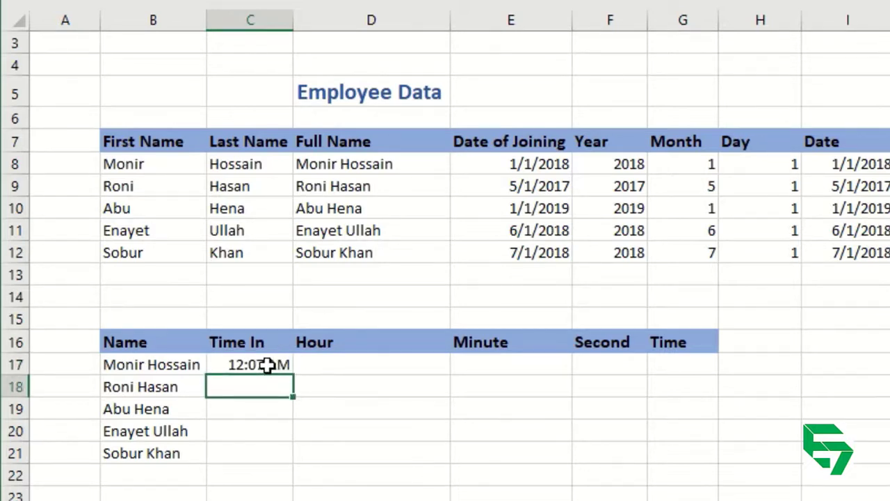
pyautogui.write('11:35')
pyautogui.press('Return')
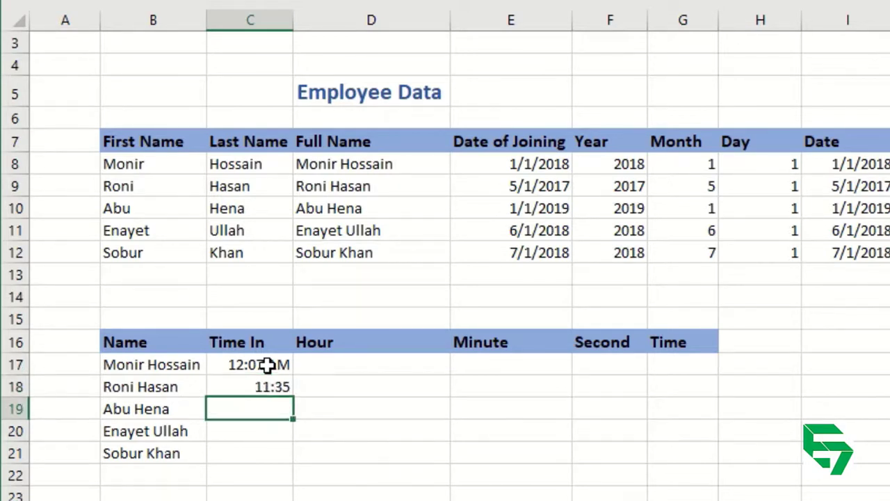
# Step: Enter 9:20:20 and 10:20:22 in C19:C20 and fill 10:20:22 down into C21
pyautogui.press('F2')
pyautogui.write('9')
pyautogui.write(':20:20')
pyautogui.press('Return')
pyautogui.write('1')
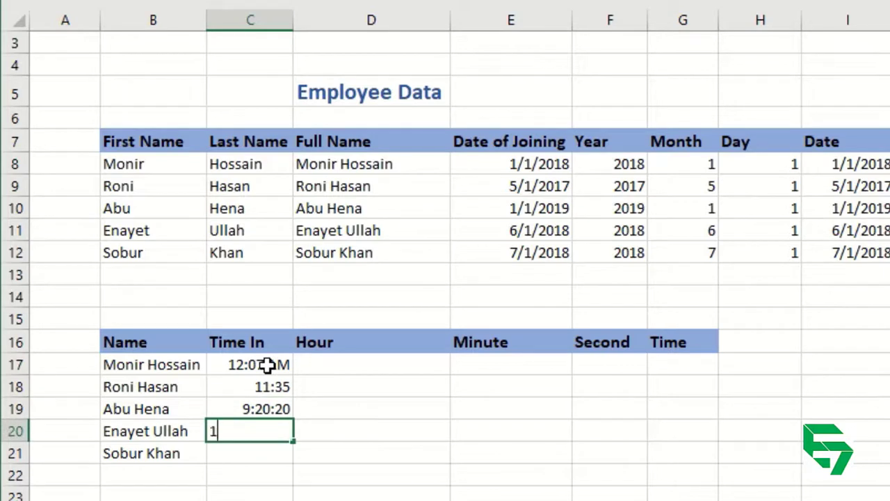
pyautogui.write('0:20:22')
pyautogui.press('Return')
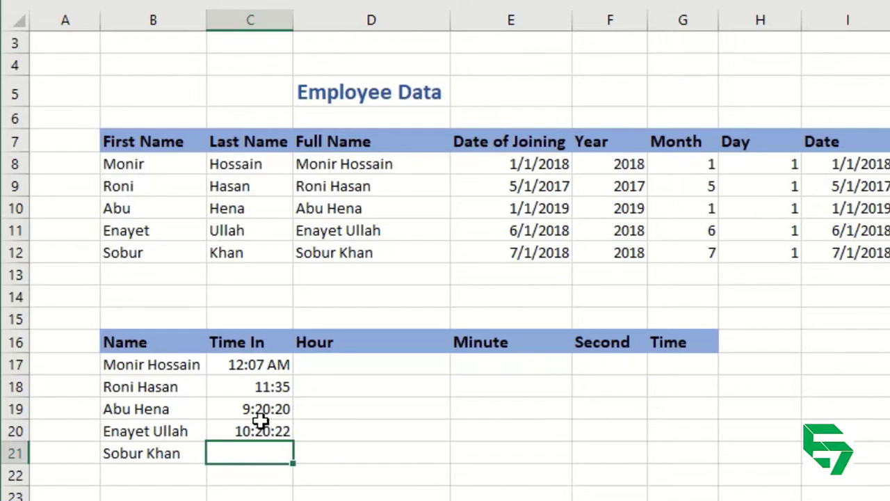
pyautogui.hotkey('ctrl', 'd')
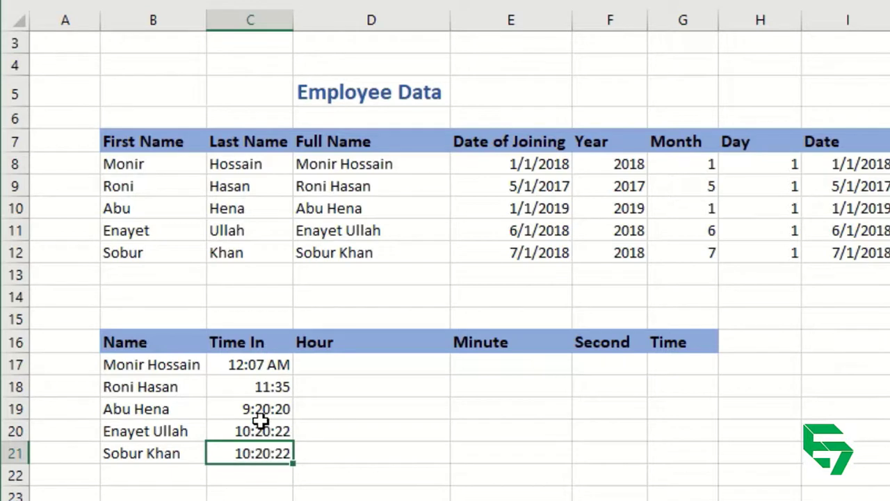
# Step: Enter =HOUR(C17) in D17
pyautogui.click(347, 370)
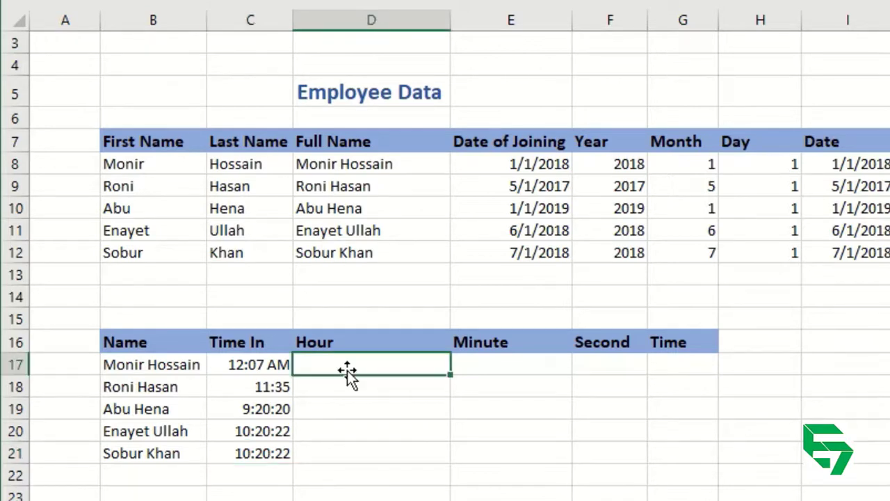
pyautogui.write('=hou')
pyautogui.press('Tab')
pyautogui.press('Left')
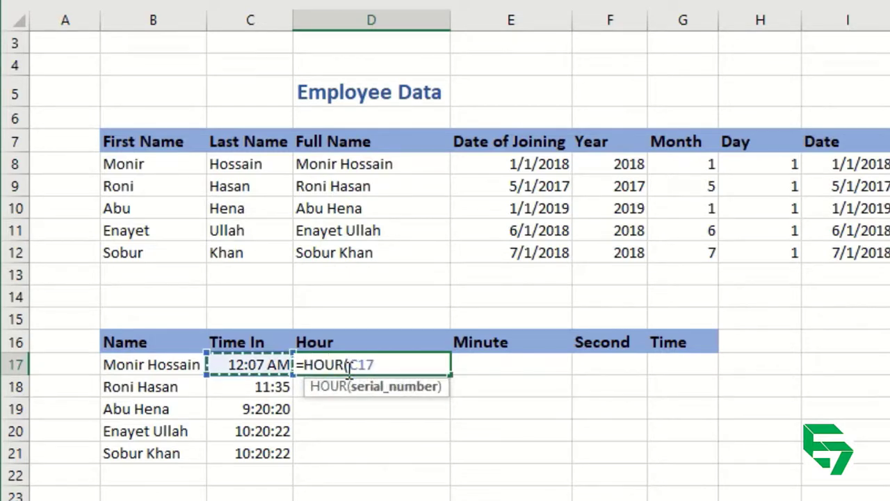
pyautogui.press('Return')
pyautogui.press('Down')
pyautogui.press('Up')
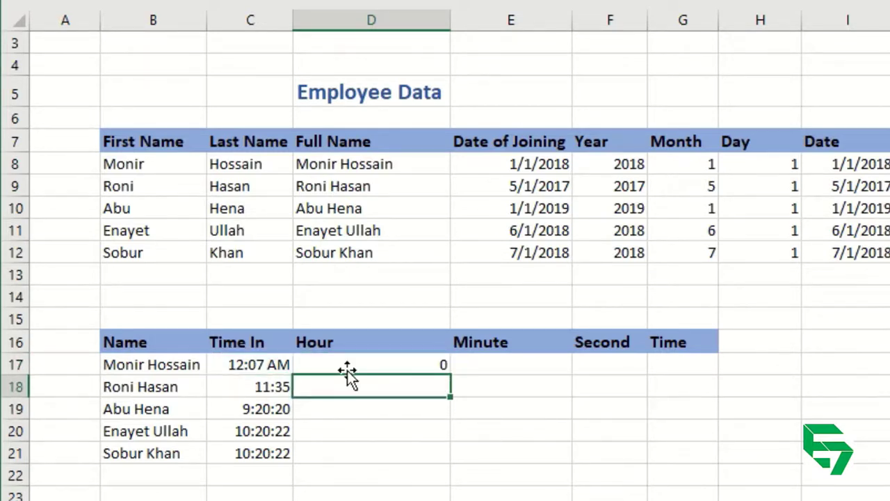
pyautogui.press('Up')
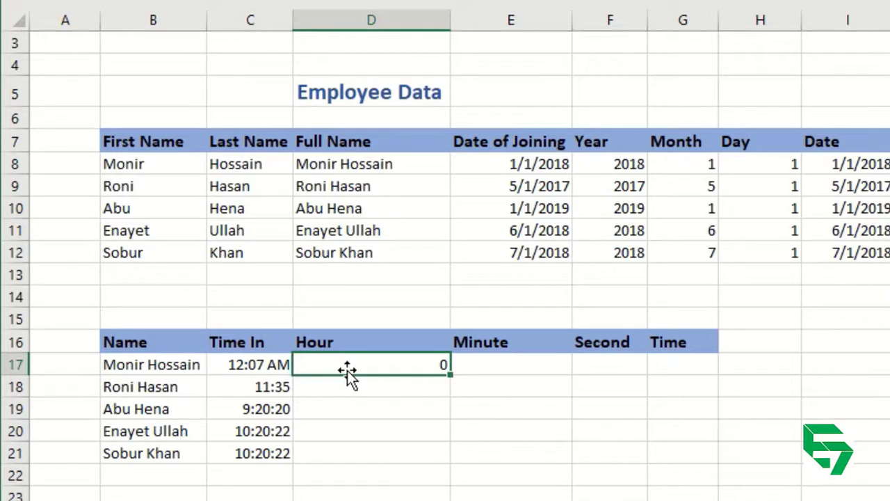
# Step: Enter =MINUTE(C17) in E17
pyautogui.press('Right')
pyautogui.write('=m')
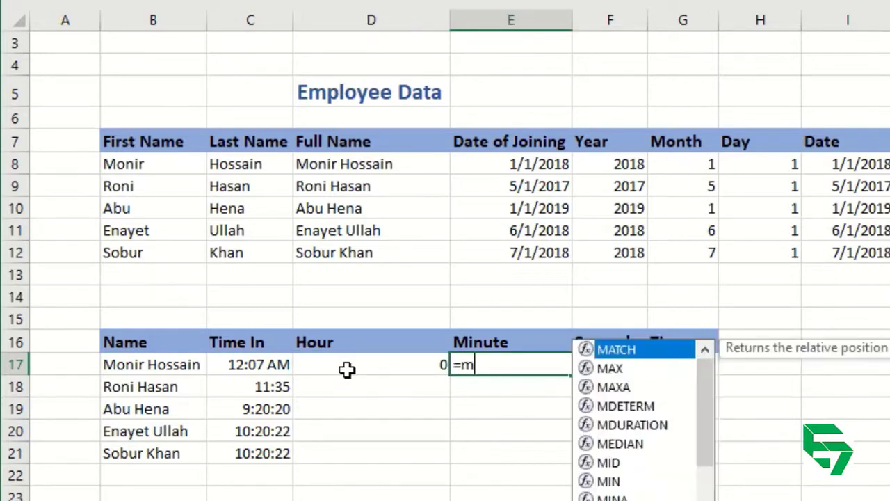
pyautogui.write('inu')
pyautogui.press('Tab')
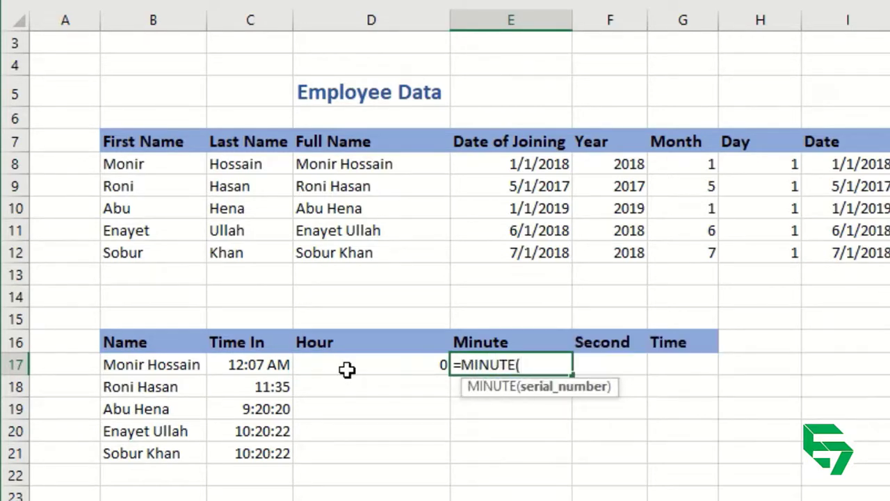
pyautogui.press('Left')
pyautogui.press('Left')
pyautogui.press('Return')
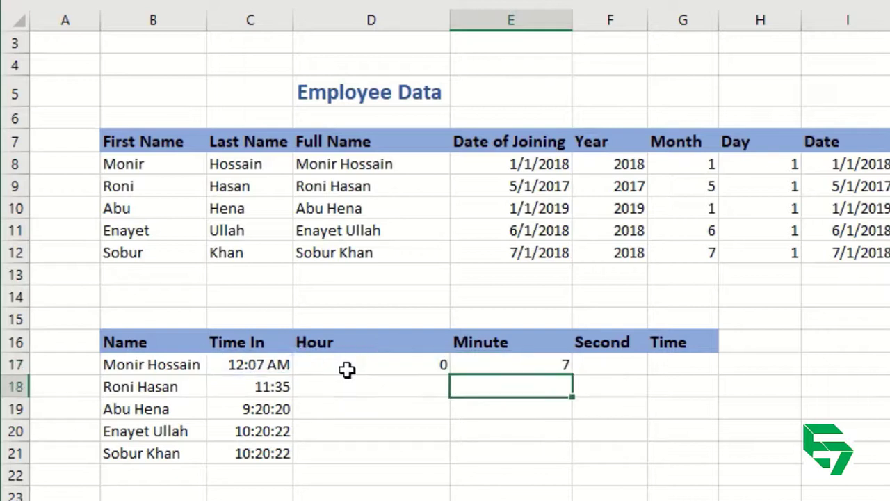
pyautogui.press('Up')
# Step: Enter =SECOND(C17) in F17
pyautogui.press('Right')
pyautogui.write('=')
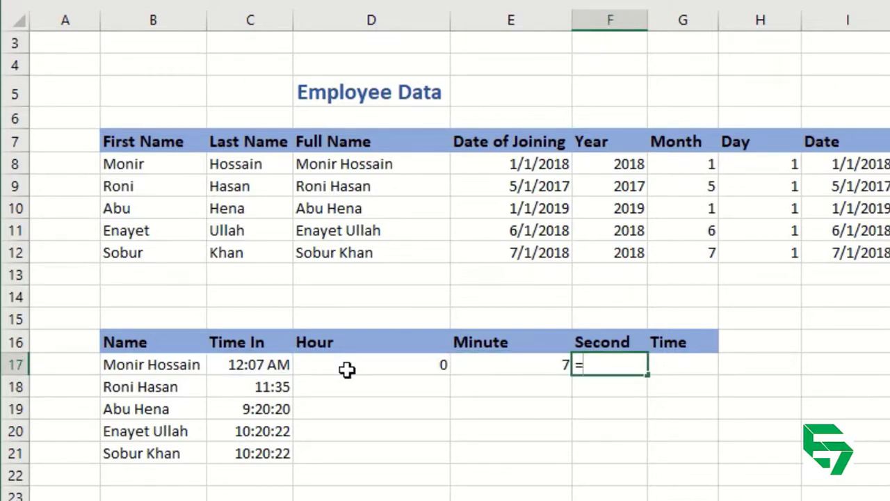
pyautogui.write('second(')
pyautogui.press('Left')
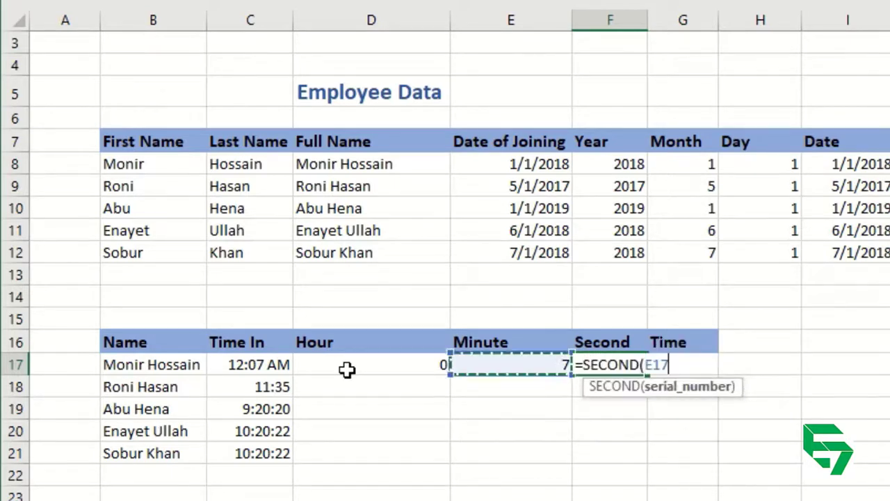
pyautogui.press('Left')
pyautogui.press('Left')
pyautogui.press('Left')
pyautogui.press('Right')
pyautogui.press('Return')
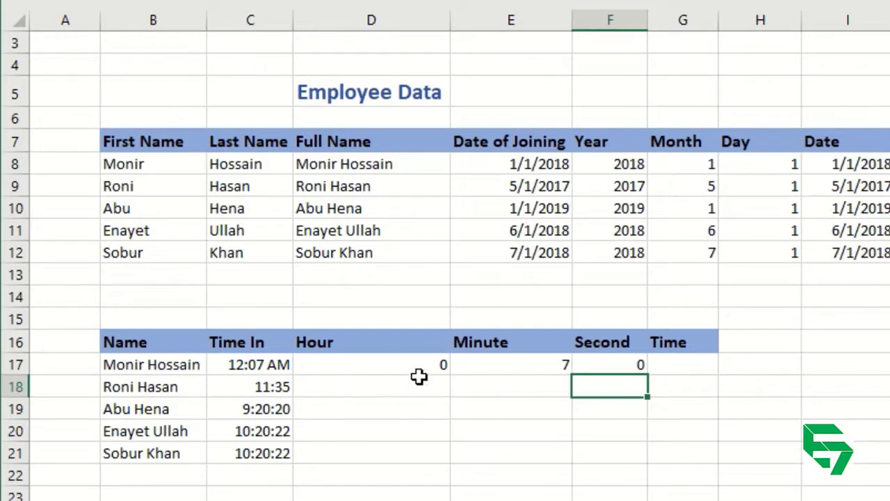
# Step: Fill the Hour, Minute and Second formulas down through row 21
pyautogui.click(430, 367)
pyautogui.hotkey('shift', 'Right')
pyautogui.hotkey('shift', 'Right')
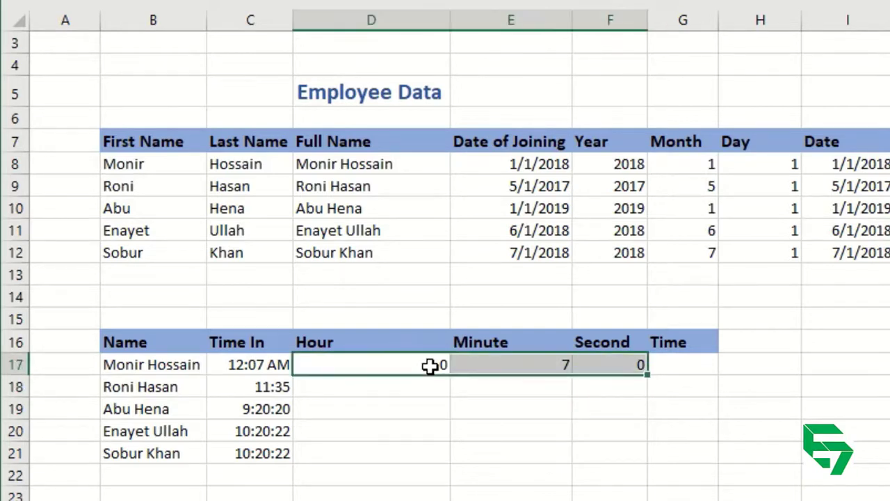
pyautogui.click(465, 399)
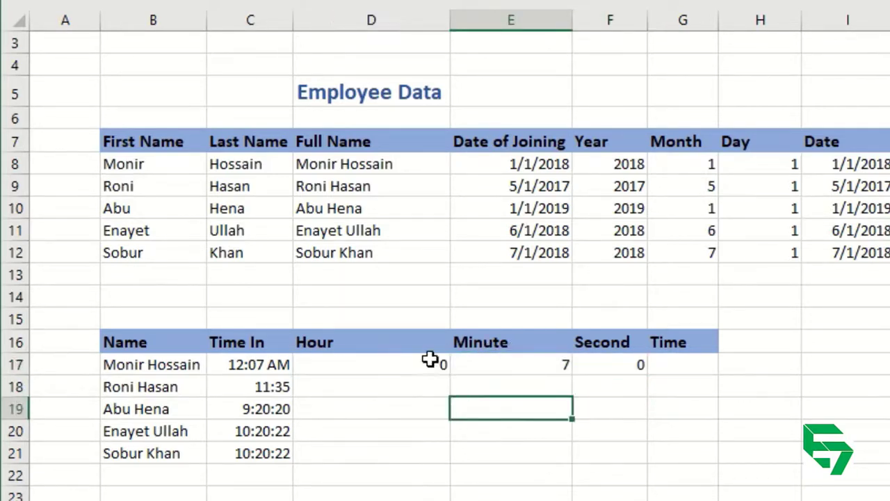
pyautogui.moveTo(408, 361); pyautogui.dragTo(653, 455)
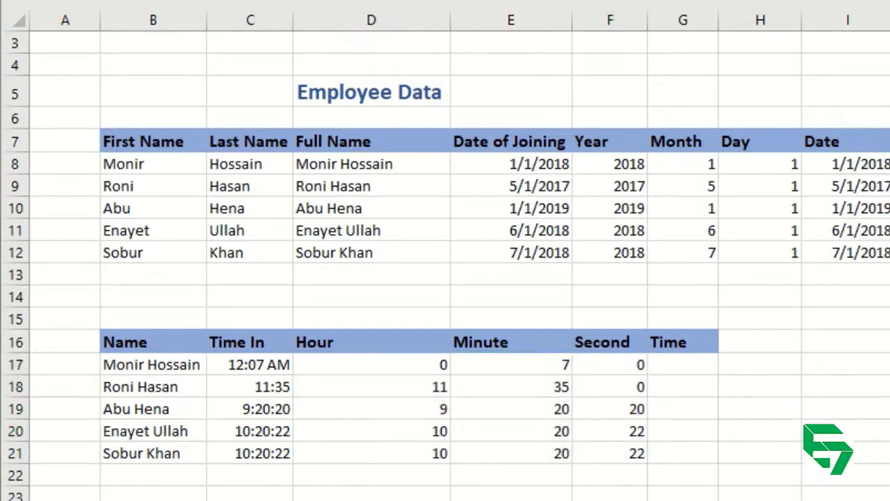
pyautogui.click(689, 350)
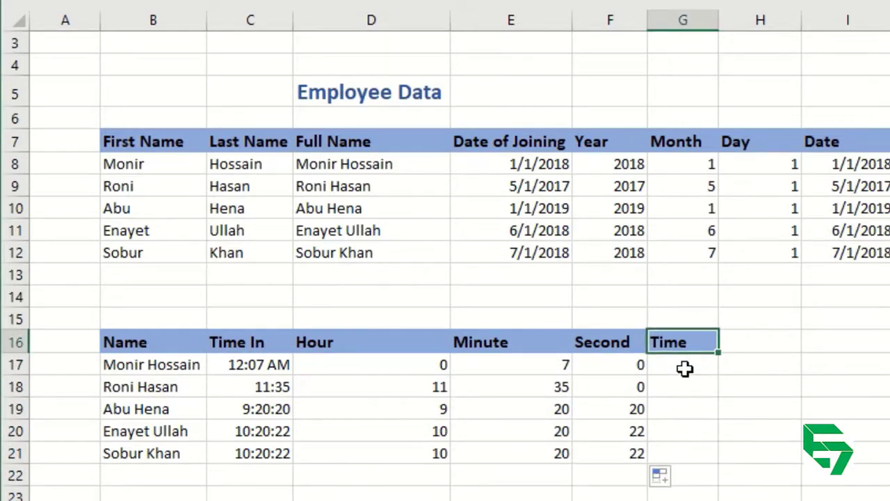
# Step: Enter =TIME(D17,E17,F17) in G17 to combine the hour, minute and second values
pyautogui.click(685, 369)
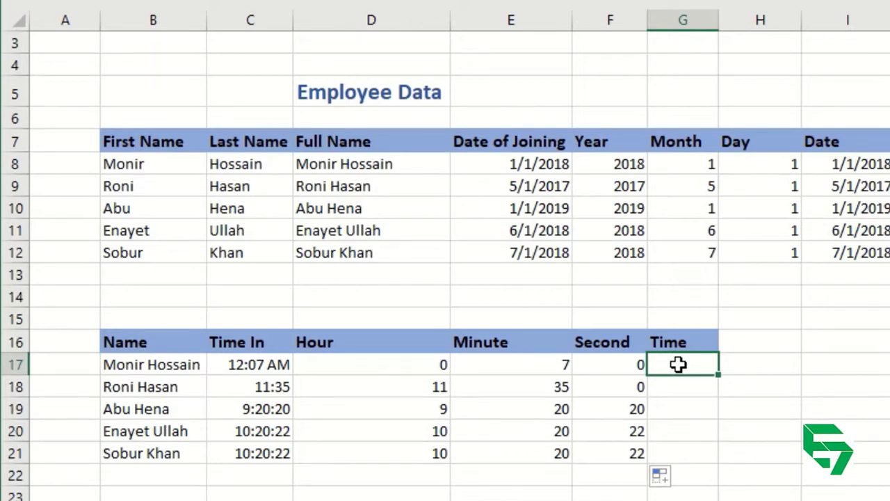
pyautogui.write('=tim')
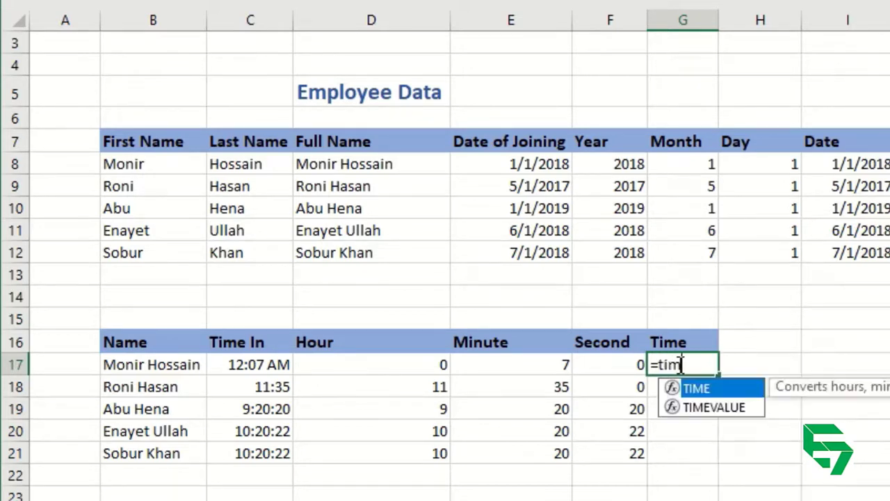
pyautogui.press('Tab')
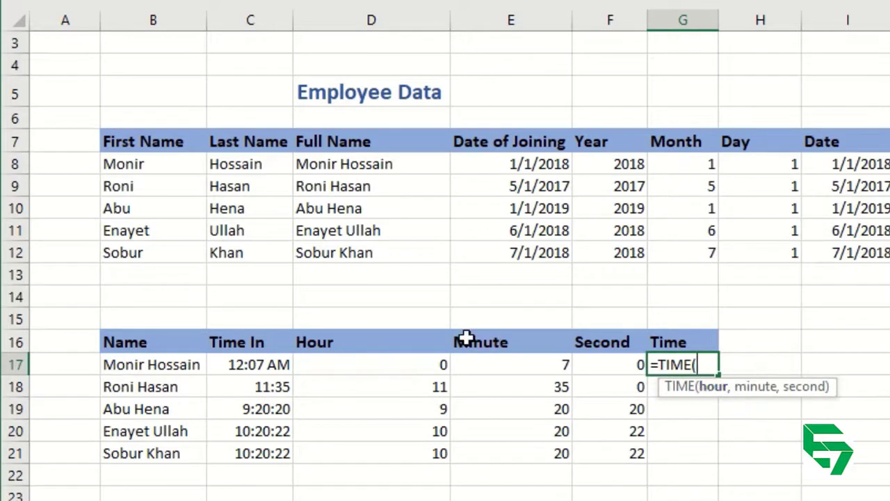
pyautogui.click(405, 359)
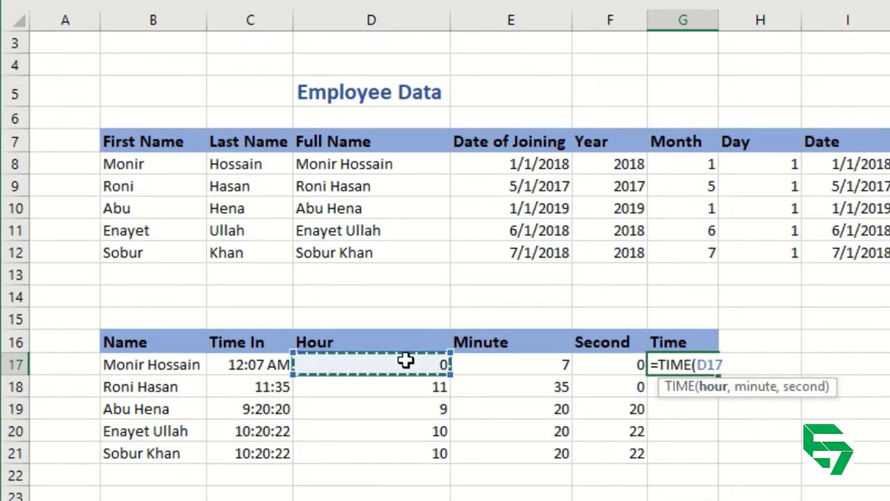
pyautogui.write(',')
pyautogui.click(554, 364)
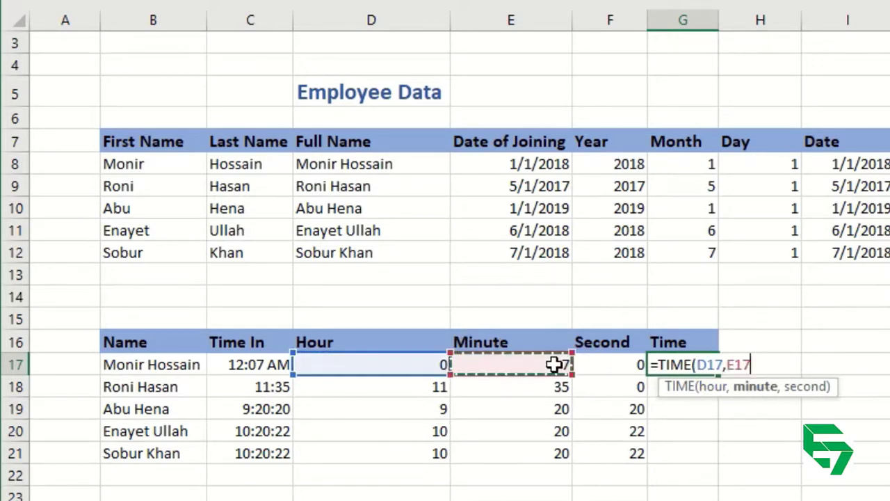
pyautogui.write(',')
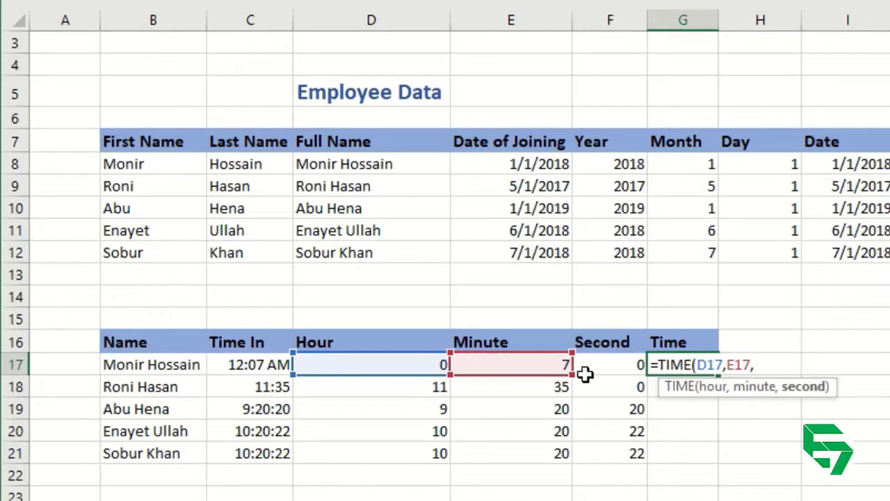
pyautogui.click(606, 360)
pyautogui.write(')')
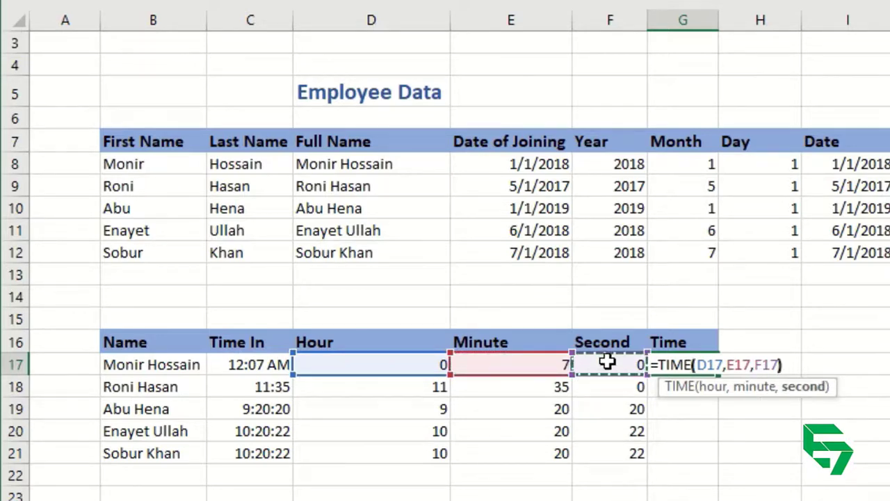
pyautogui.press('Return')
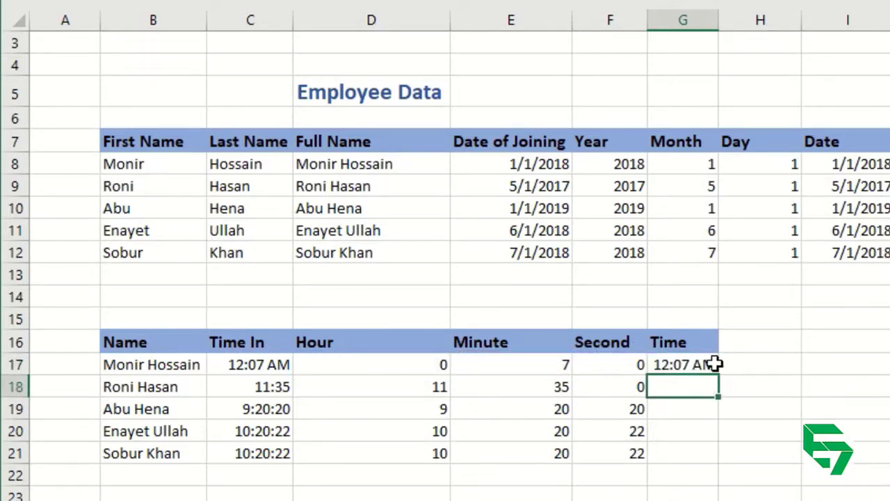
# Step: Copy the TIME formula down to G21, showing 12:07 AM through 10:20 AM
pyautogui.click(692, 364)
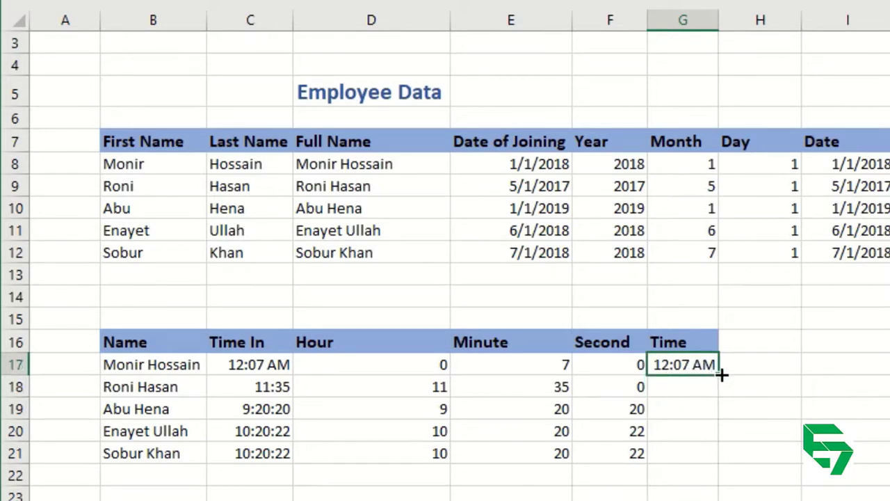
pyautogui.doubleClick(718, 374)
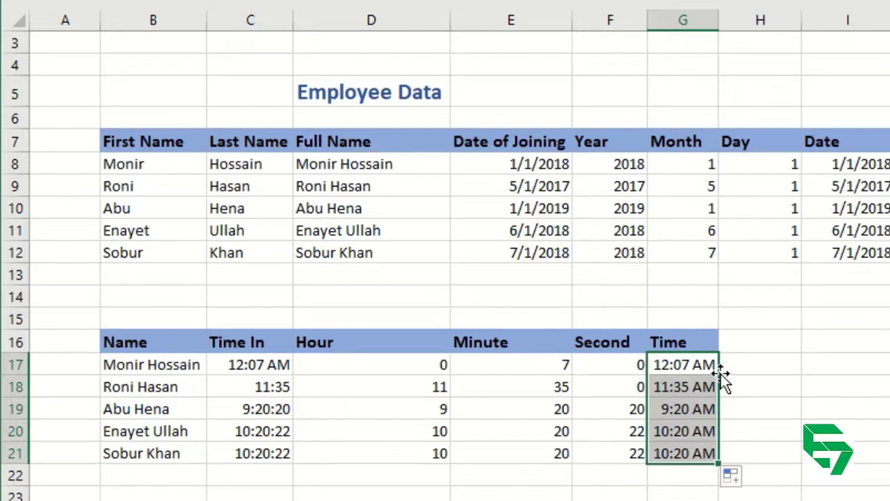
pyautogui.click(804, 365)
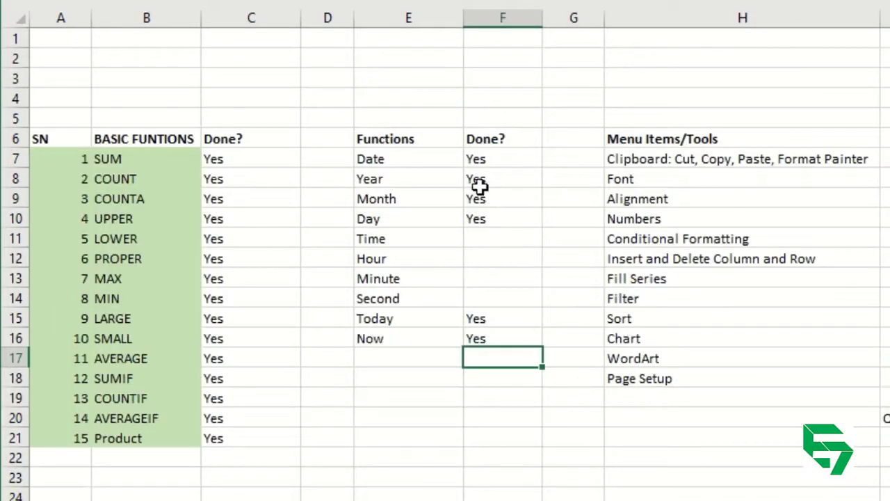
# Step: Enter Yes in F11:F14 at once, marking Time, Hour, Minute and Second done
pyautogui.click(488, 236)
pyautogui.hotkey('shift', 'Down')
pyautogui.hotkey('shift', 'Down')
pyautogui.hotkey('shift', 'Down')
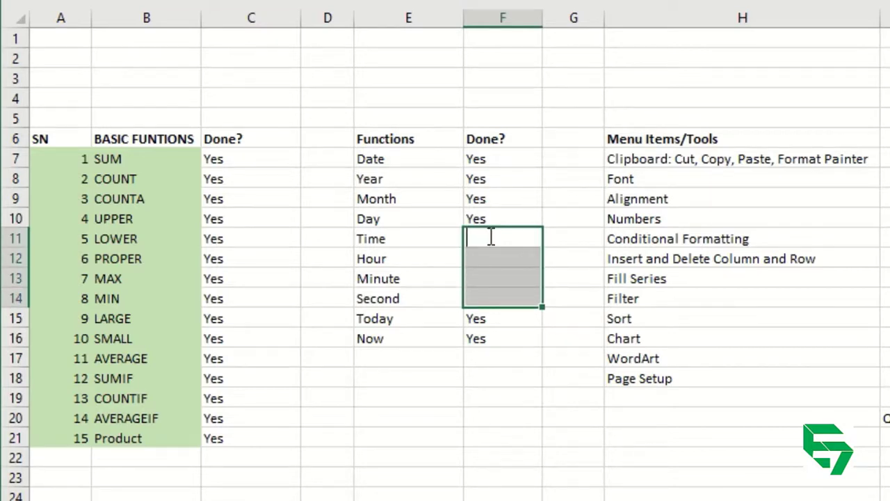
pyautogui.write('Ye')
pyautogui.hotkey('ctrl', 'Return')
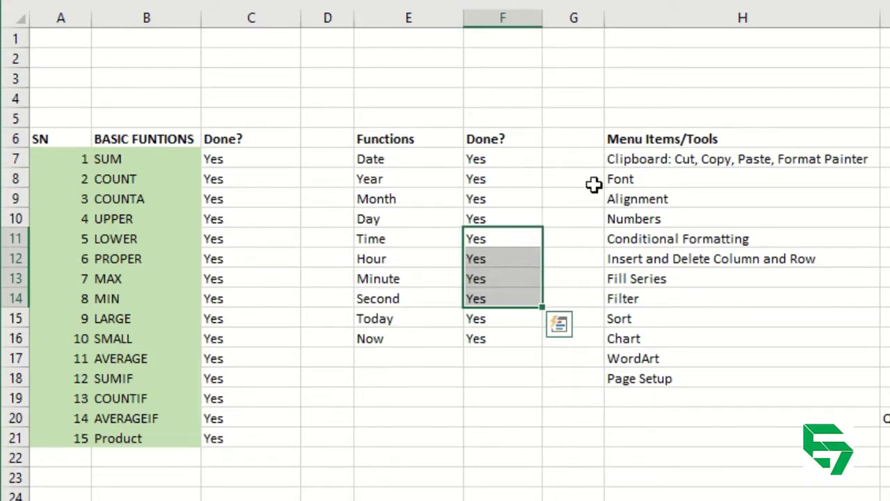
pyautogui.click(658, 179)
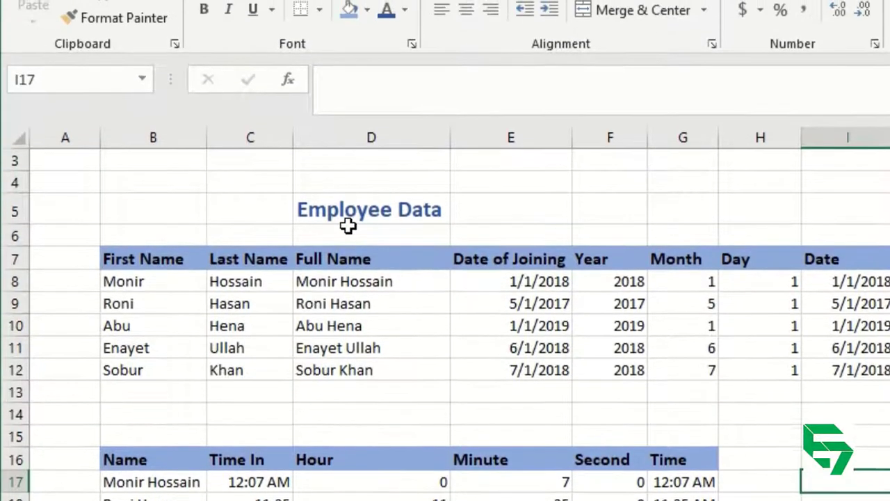
# Step: Set the D5 Employee Data title to Arial Black and type 'Attendance Data' in D14
pyautogui.click(350, 220)
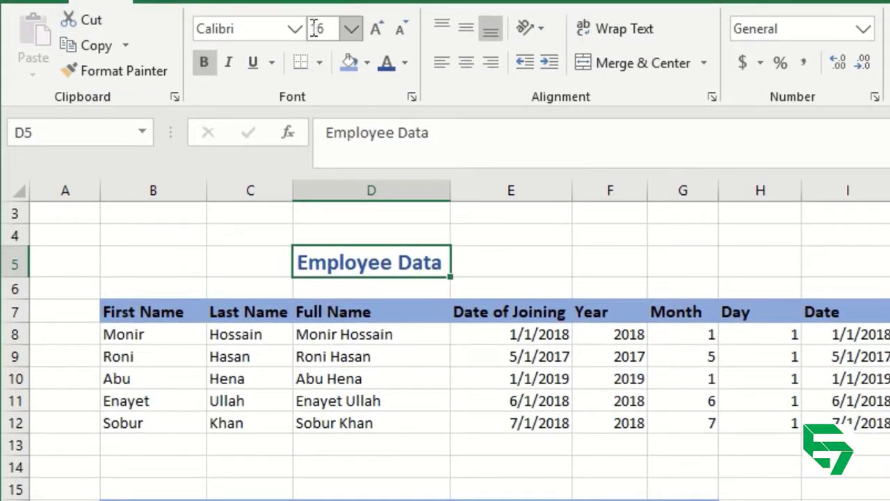
pyautogui.click(295, 31)
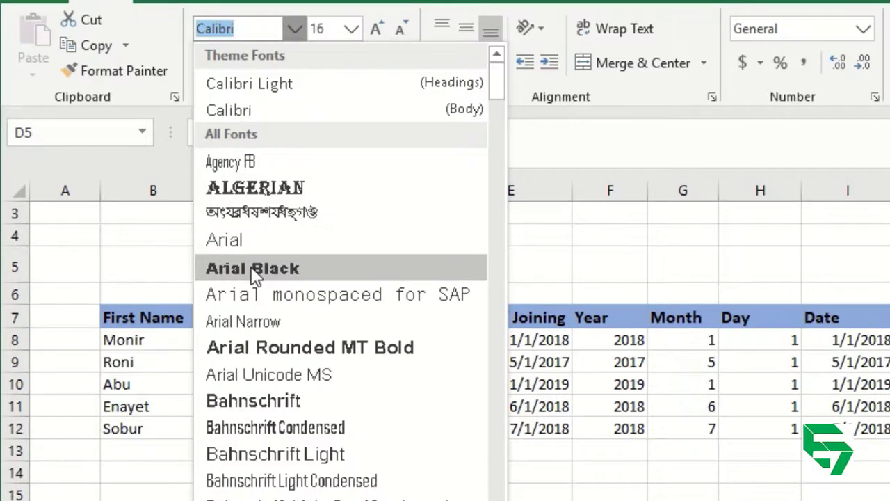
pyautogui.click(254, 270)
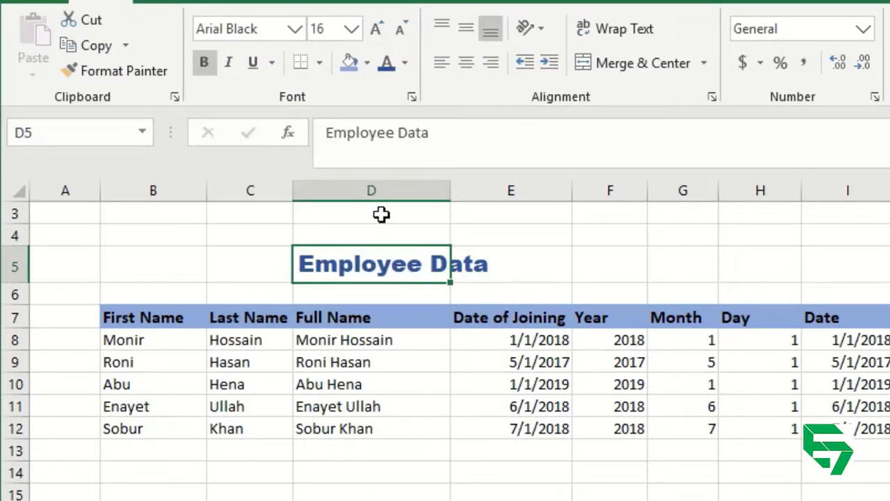
pyautogui.click(311, 469)
pyautogui.write('Attendance')
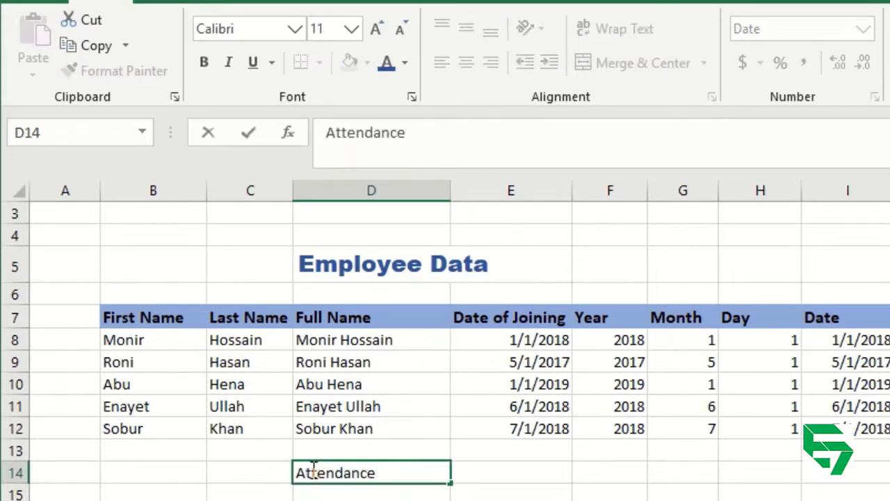
pyautogui.write(' Data')
# Step: Commit the D14 heading and Format Painter the D5 title style onto 'Attendance Data'
pyautogui.press('Return')
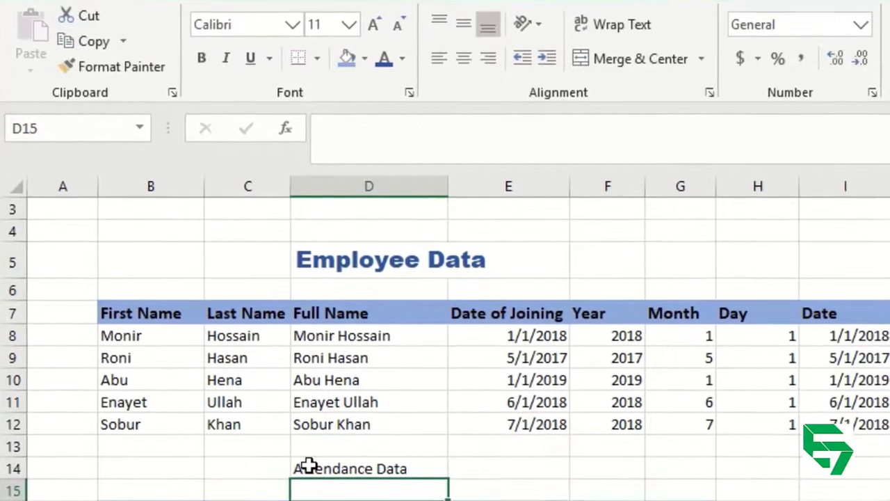
pyautogui.click(378, 462)
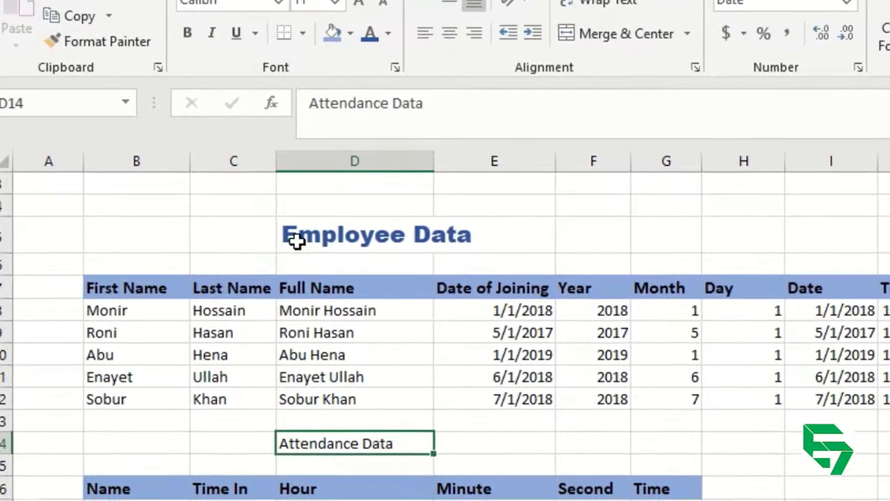
pyautogui.click(297, 240)
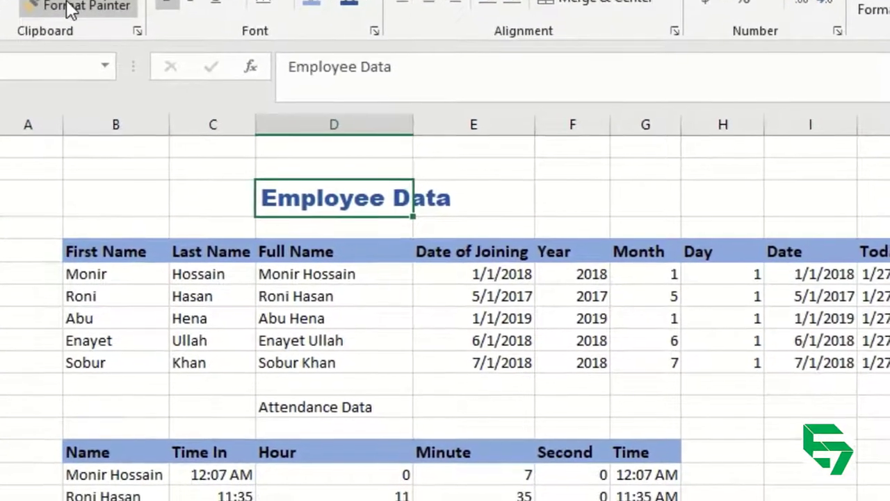
pyautogui.click(68, 10)
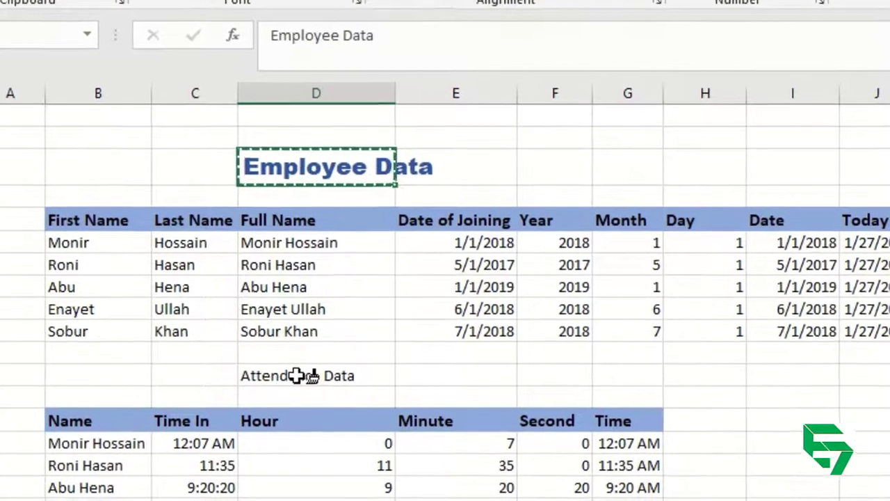
pyautogui.click(313, 407)
pyautogui.click(291, 366)
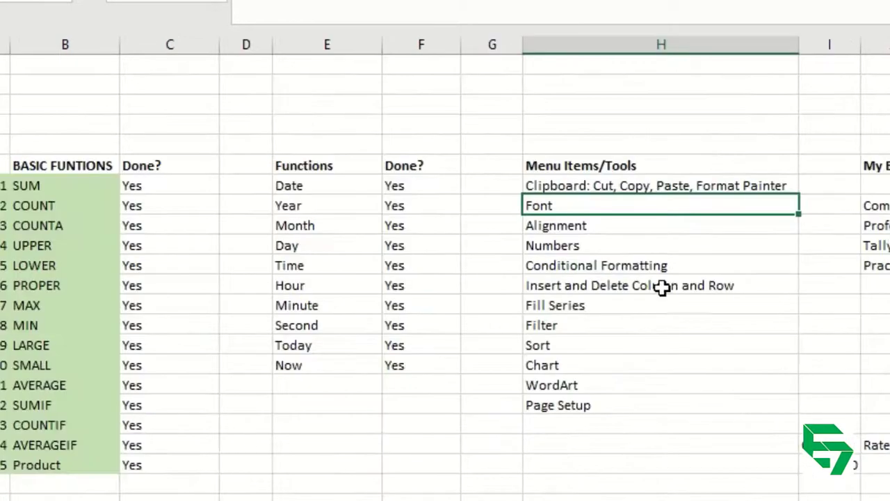
# Step: Center-align the Yes answers in column F down the Functions list
pyautogui.click(826, 184)
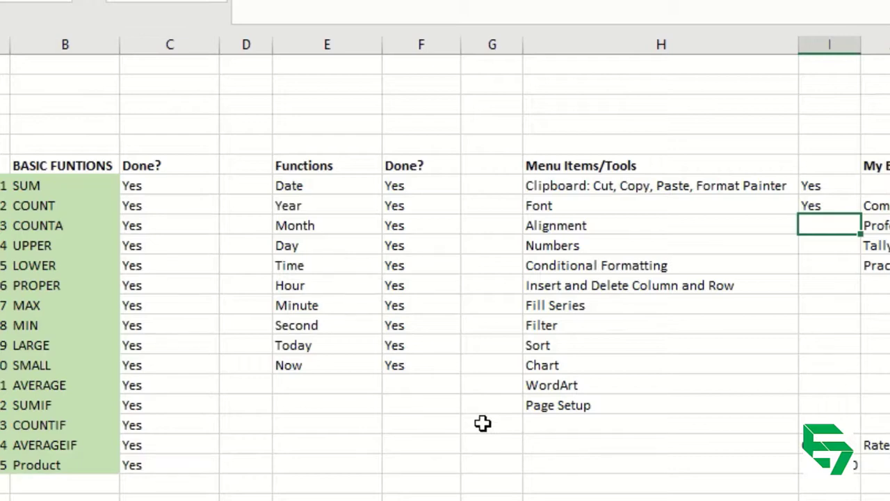
pyautogui.click(423, 196)
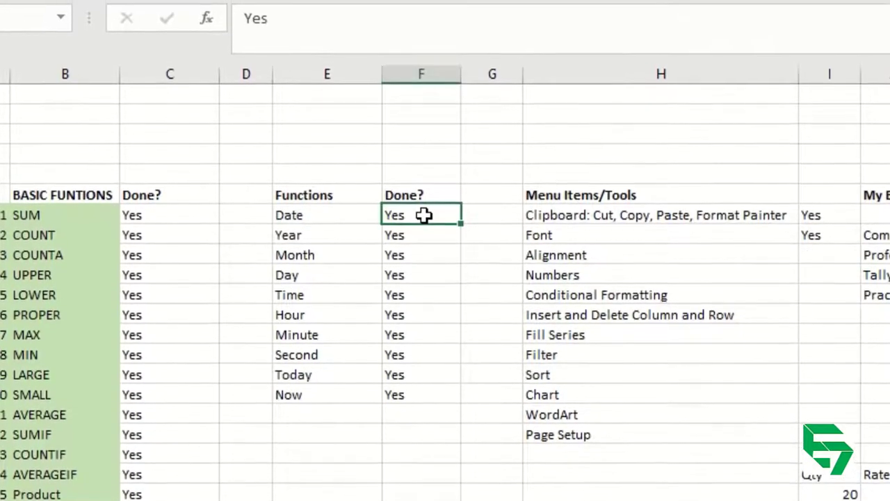
pyautogui.moveTo(424, 215); pyautogui.dragTo(419, 432)
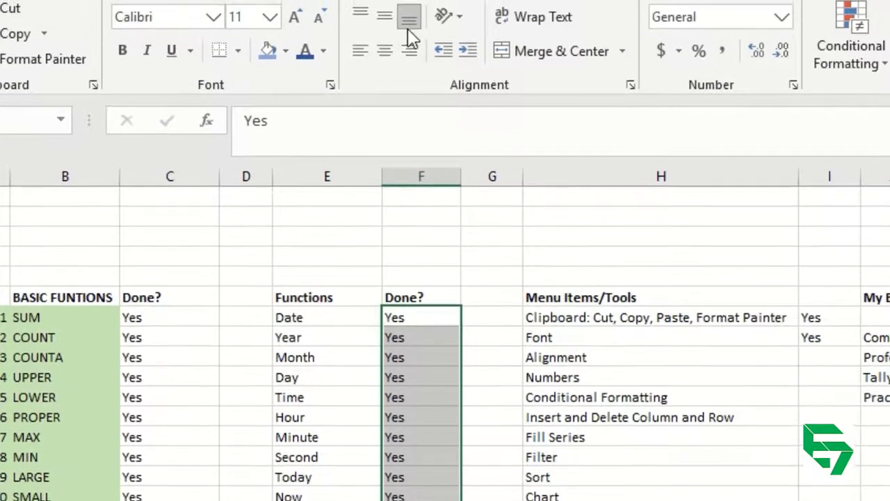
pyautogui.click(410, 51)
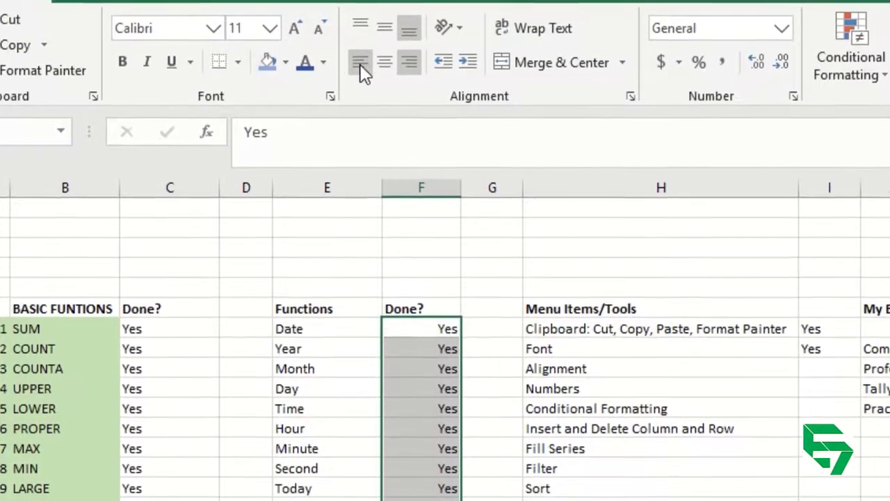
pyautogui.click(359, 63)
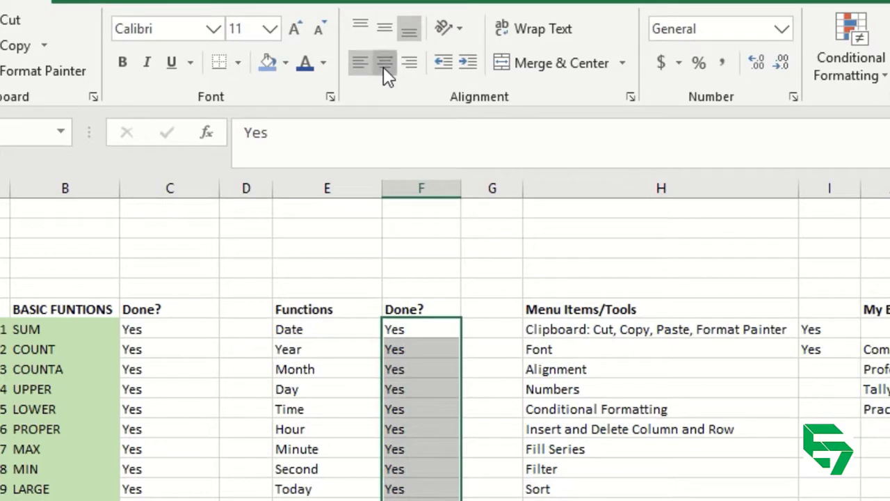
pyautogui.click(384, 67)
pyautogui.hotkey('ctrl', 'l')
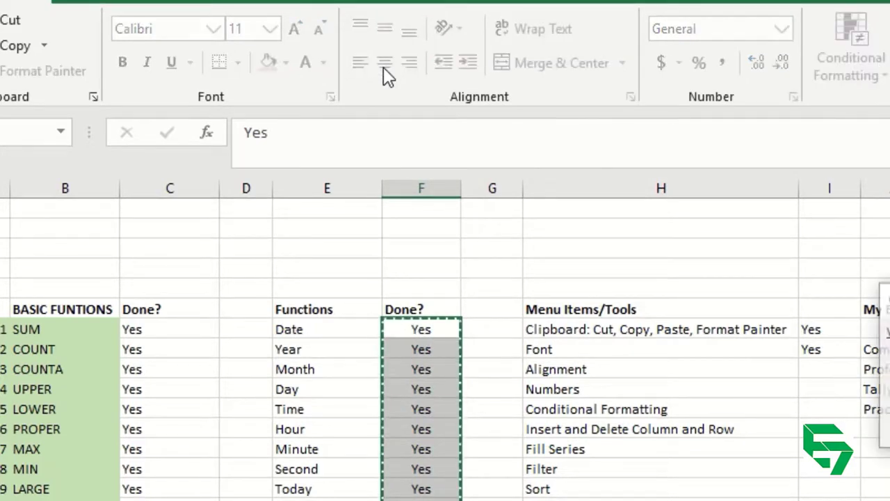
pyautogui.press('Escape')
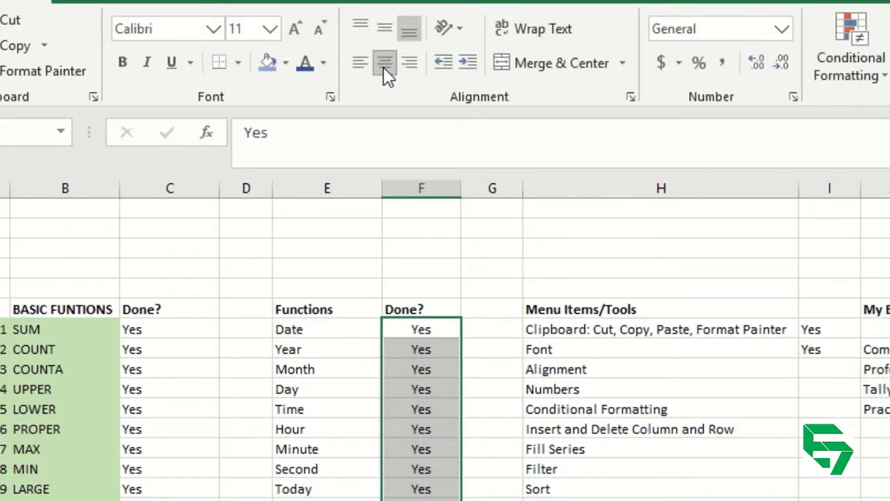
pyautogui.hotkey('ctrl', 'l')
pyautogui.press('Escape')
pyautogui.click(434, 290)
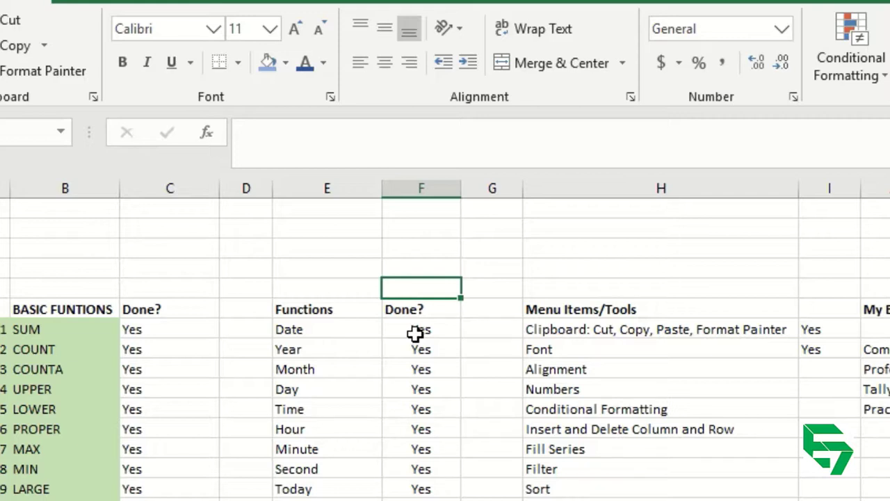
# Step: Undo the stray Date entry and centre the Done? heading in column F
pyautogui.press('Down')
pyautogui.press('Down')
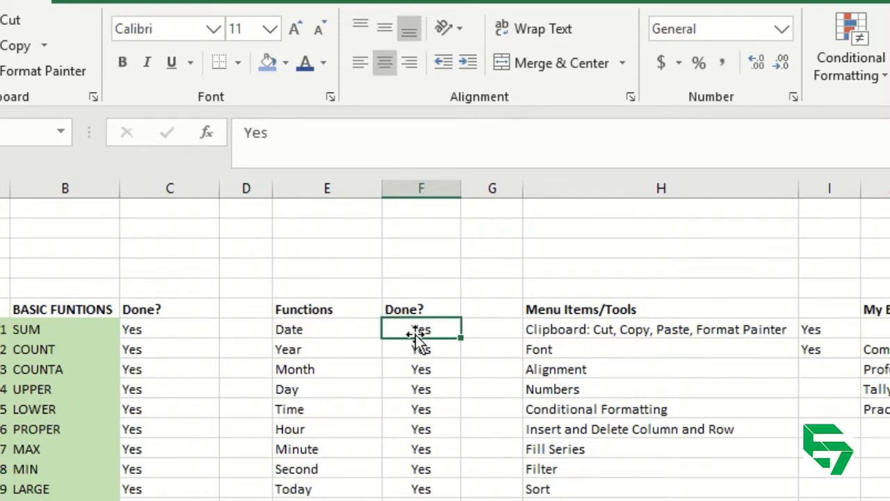
pyautogui.write('Date')
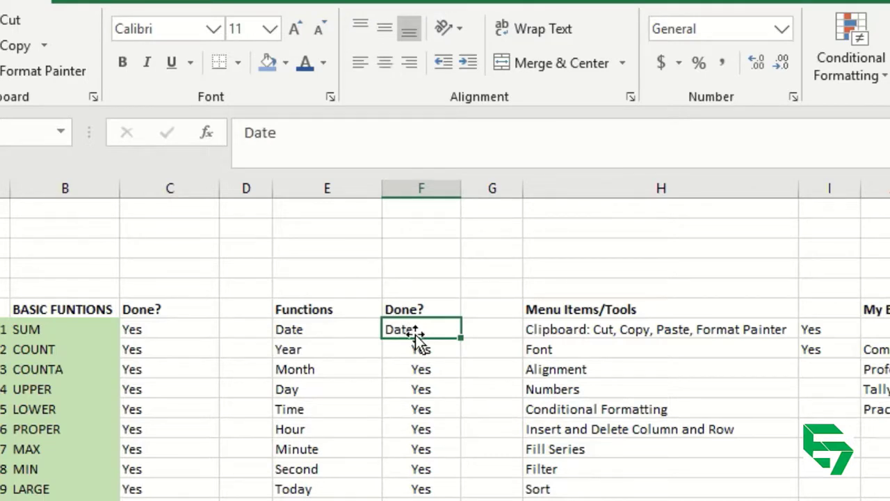
pyautogui.hotkey('ctrl', 'z')
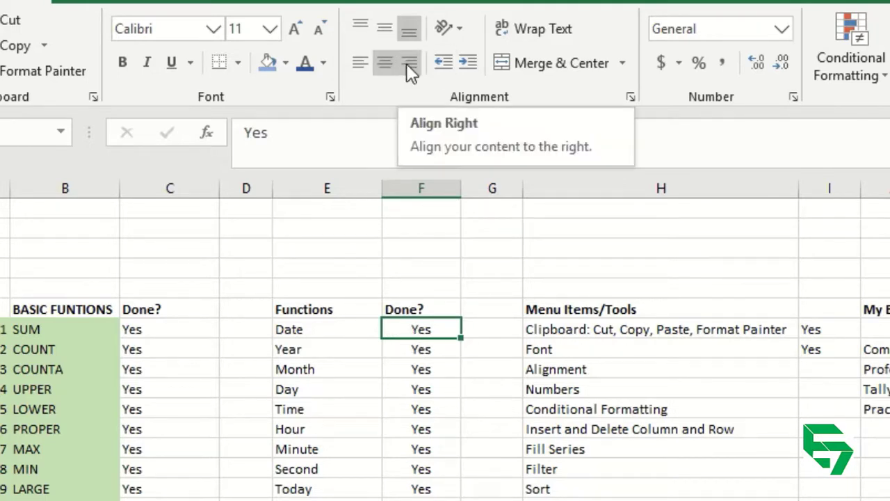
pyautogui.click(422, 309)
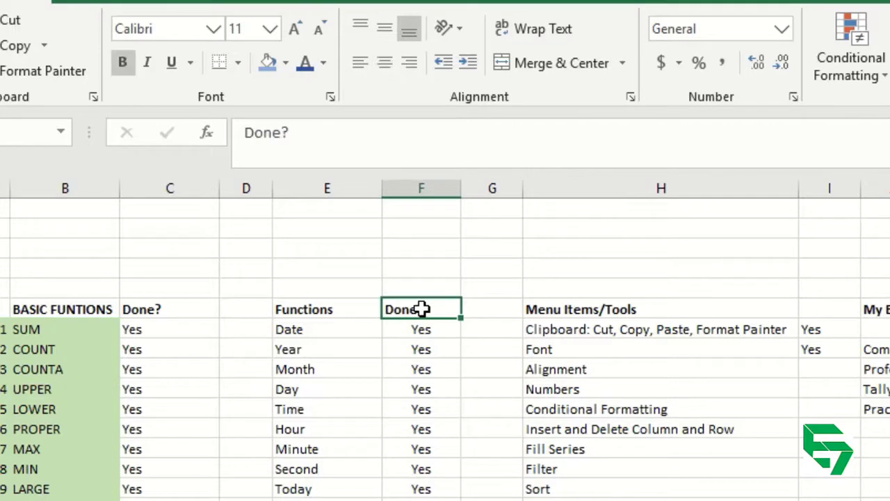
pyautogui.click(389, 57)
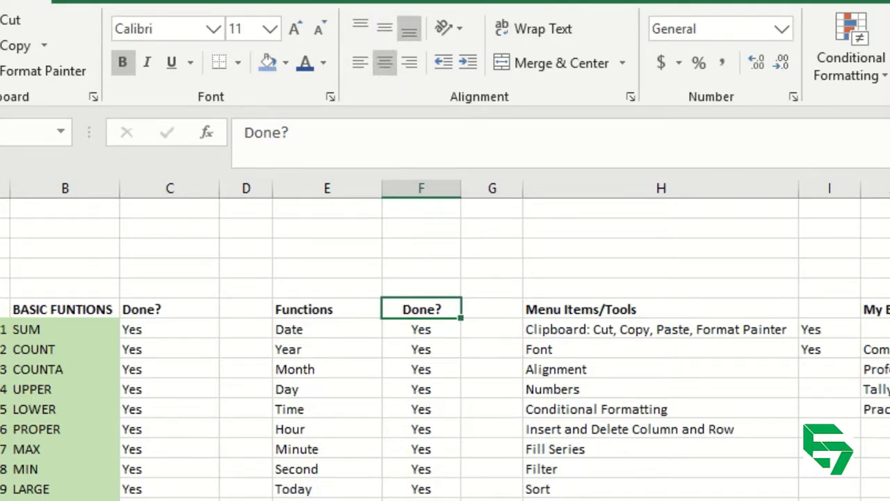
# Step: Make the header row taller and vertically centre its labels with Middle Align
pyautogui.moveTo(0, 318); pyautogui.dragTo(0, 342)
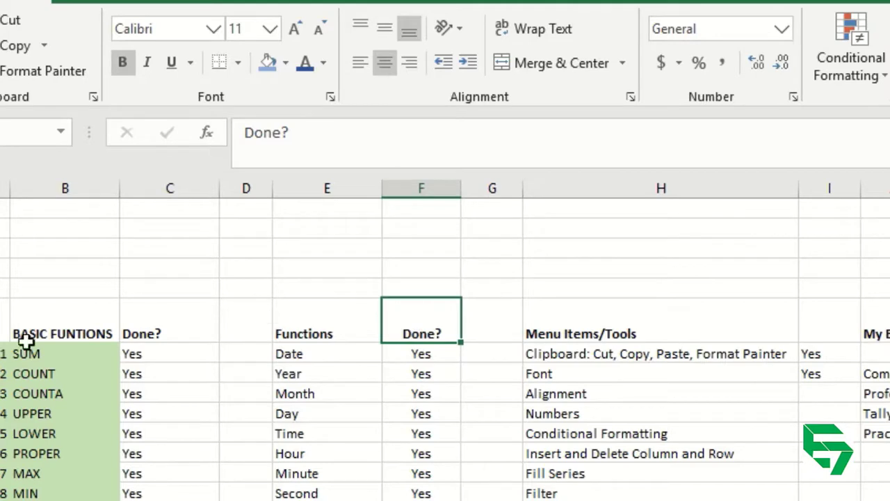
pyautogui.click(0, 321)
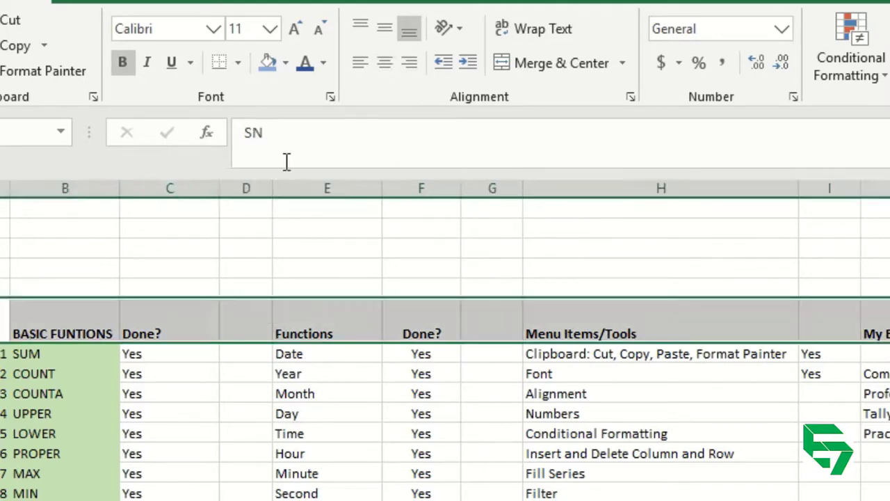
pyautogui.click(386, 38)
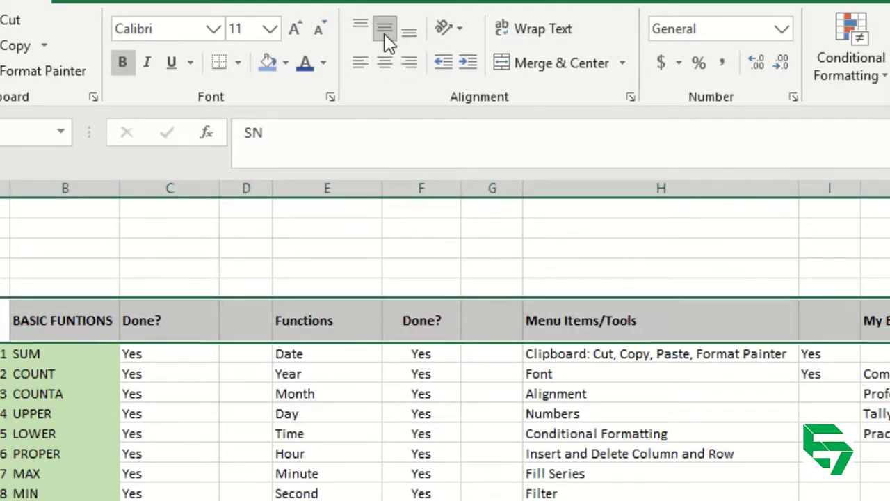
pyautogui.click(361, 30)
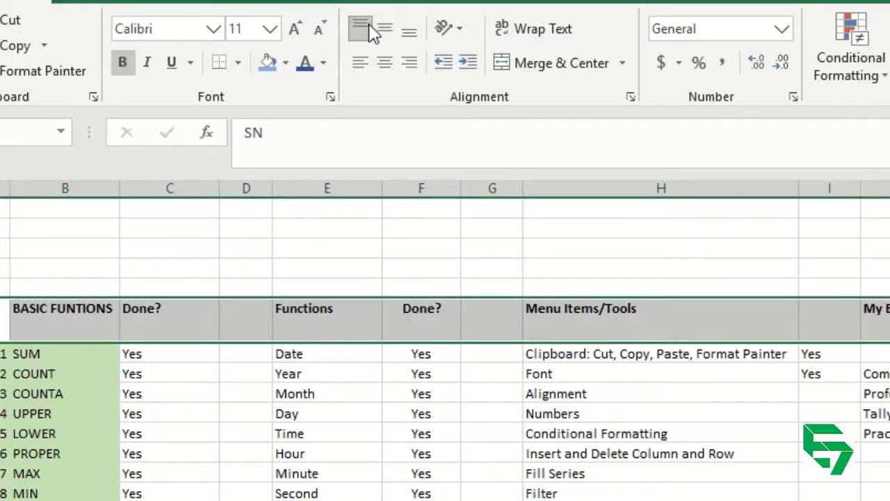
pyautogui.click(384, 29)
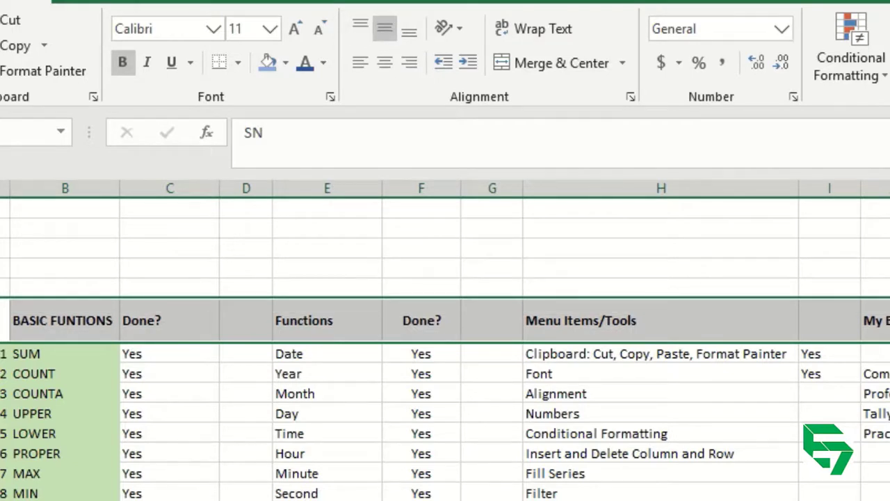
pyautogui.click(834, 398)
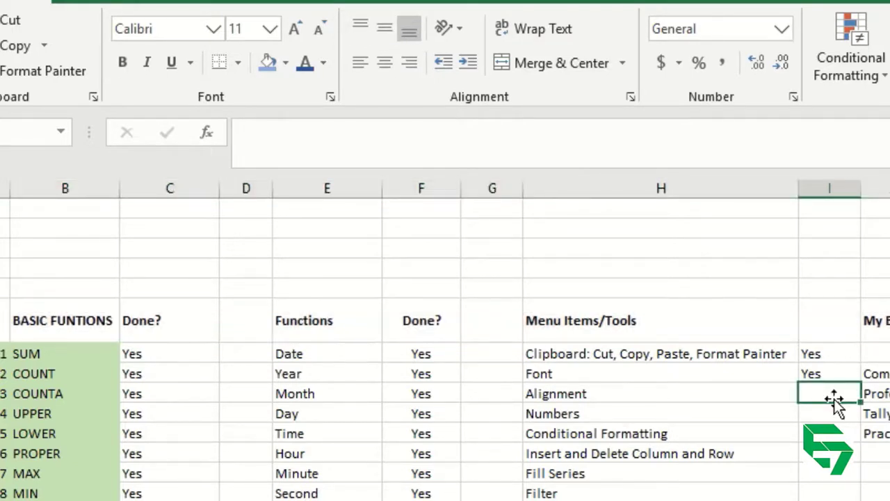
# Step: Enter Yes for Alignment, Numbers and Conditional Formatting, then go to Employee Data
pyautogui.write('Yes')
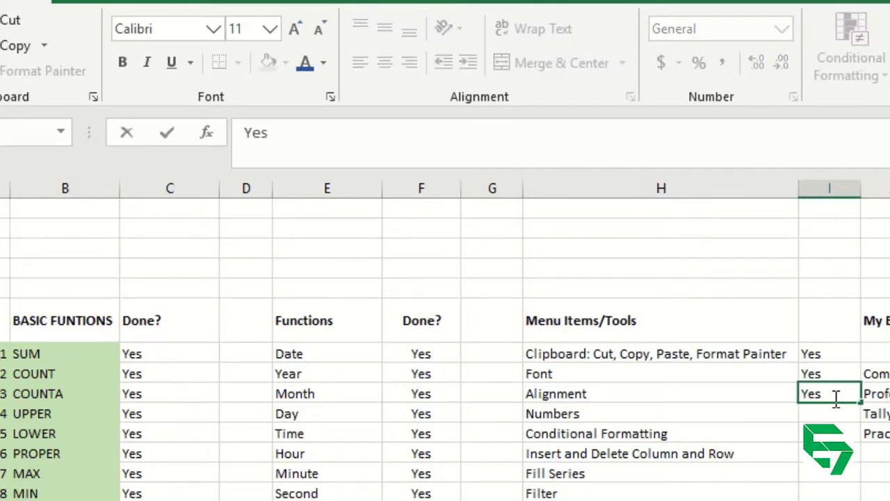
pyautogui.press('Return')
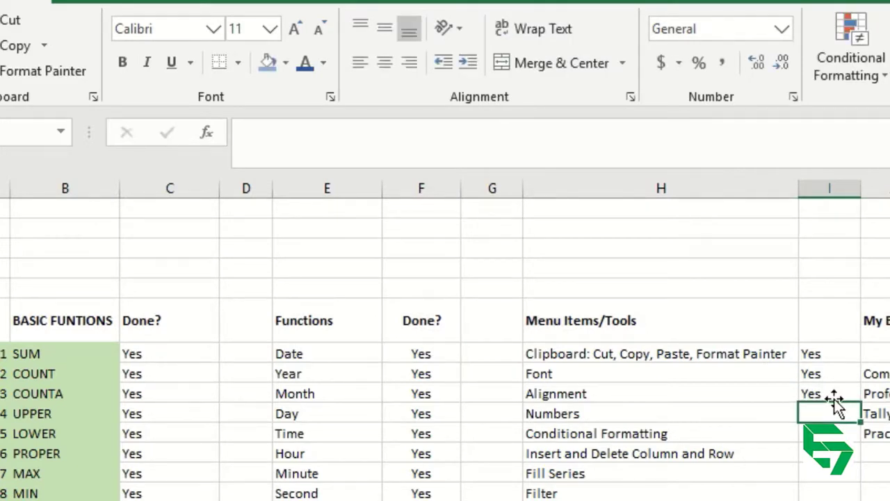
pyautogui.write('Yes')
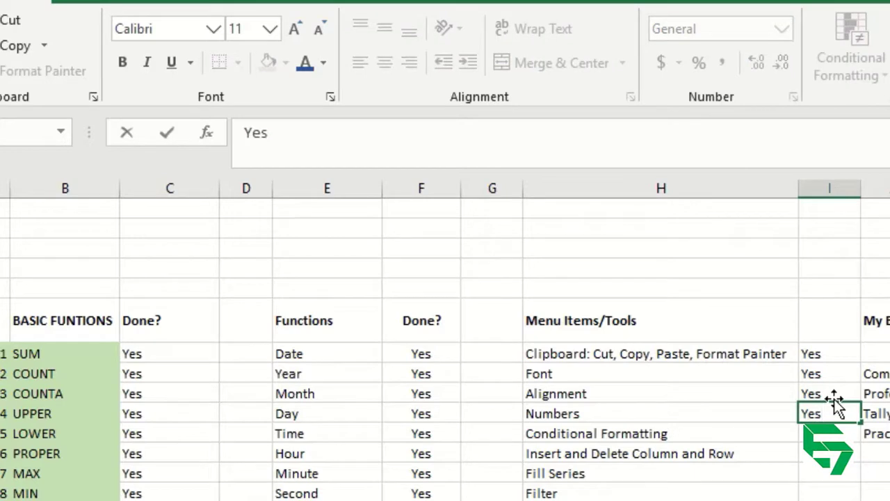
pyautogui.press('Return')
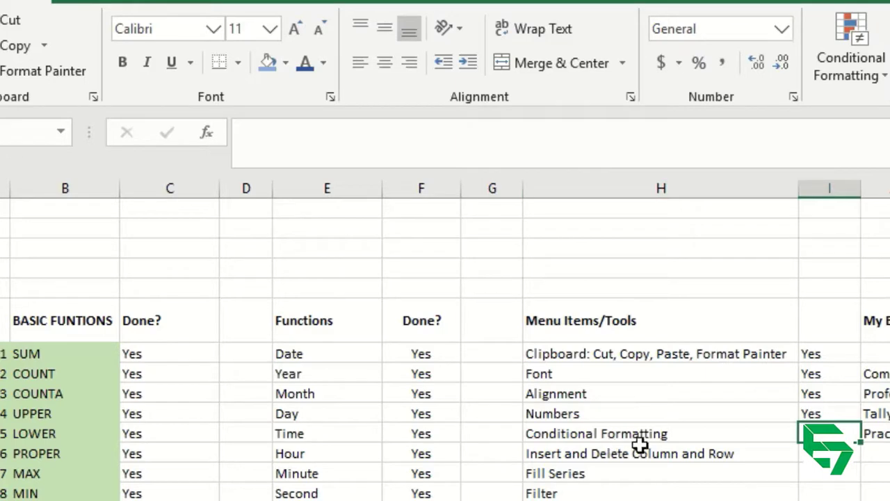
pyautogui.write('Yes')
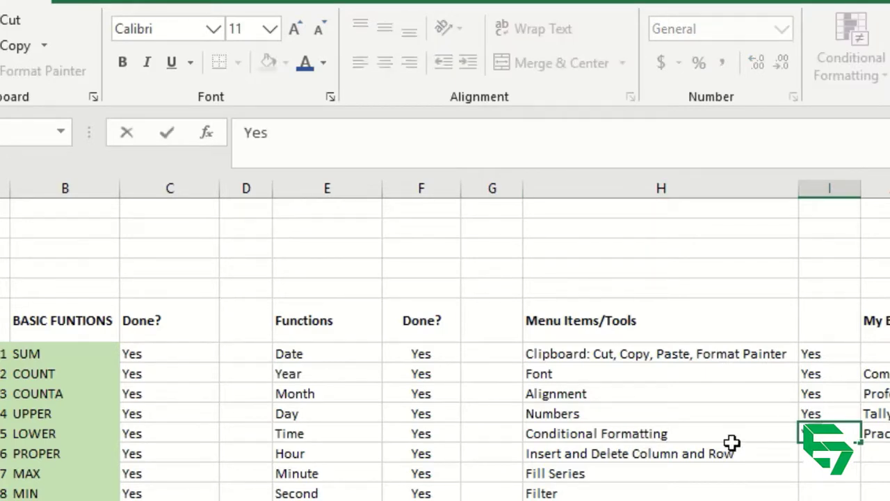
pyautogui.press('Return')
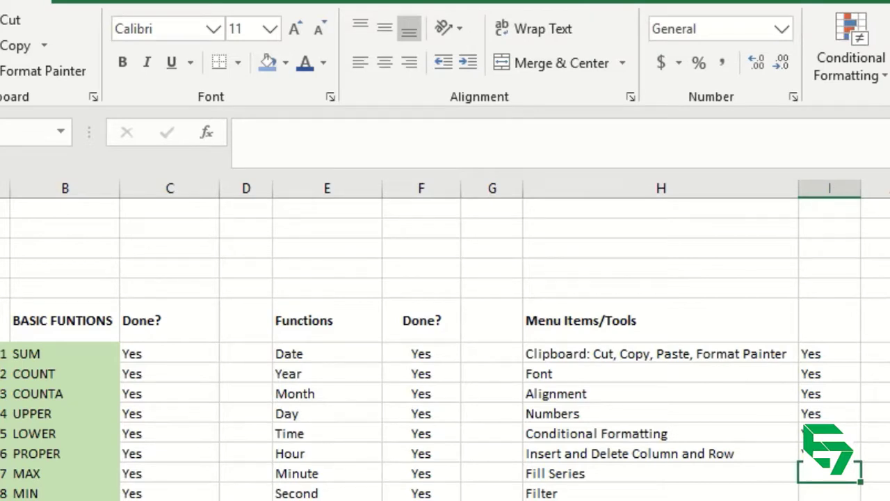
pyautogui.hotkey('ctrl', 'pagedown')
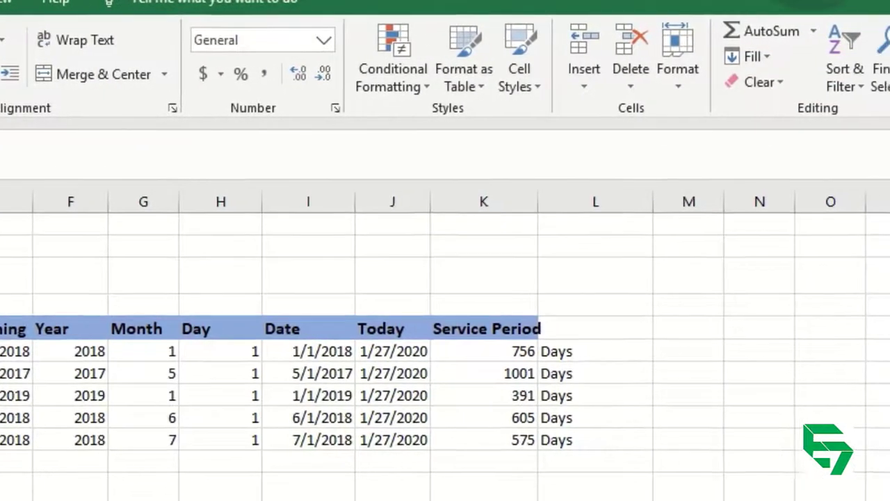
# Step: Put a starting 1 in column M beside the first Service Period row
pyautogui.click(630, 330)
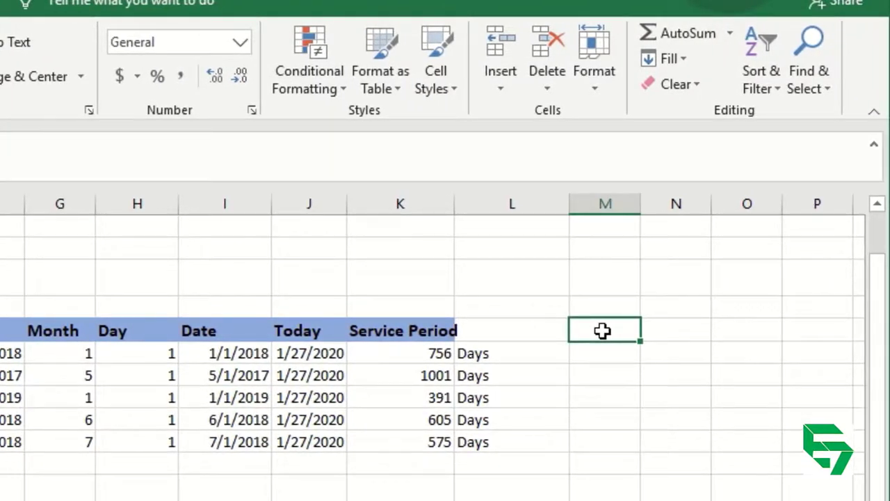
pyautogui.write('1')
pyautogui.press('Return')
pyautogui.click(602, 330)
pyautogui.press('Delete')
pyautogui.press('Down')
pyautogui.write('1')
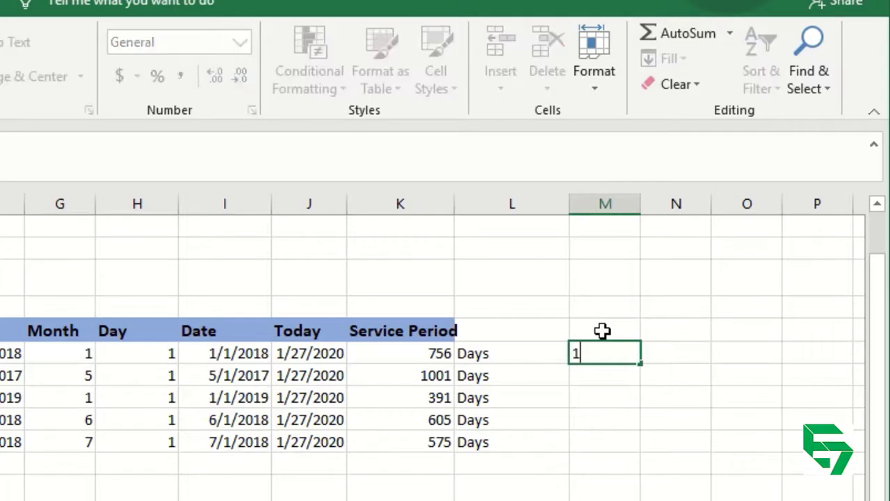
pyautogui.press('Return')
pyautogui.press('Up')
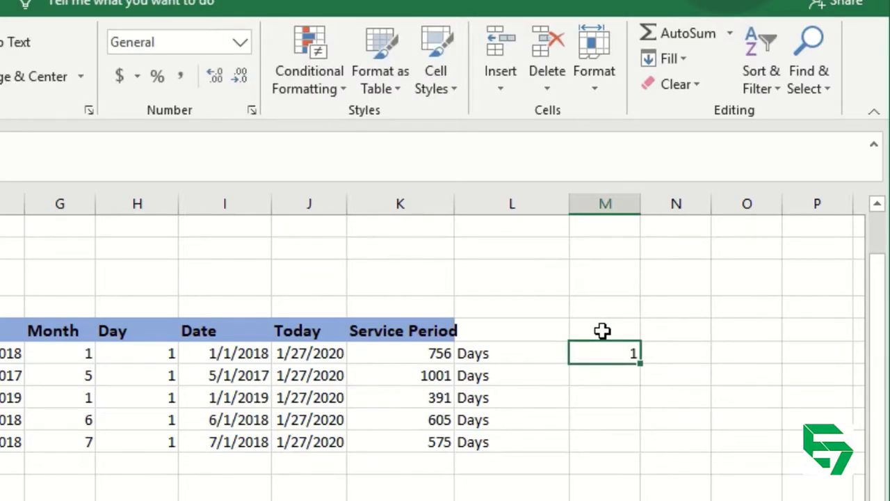
# Step: Bring up the Home Fill options for the cell holding 1
pyautogui.click(681, 60)
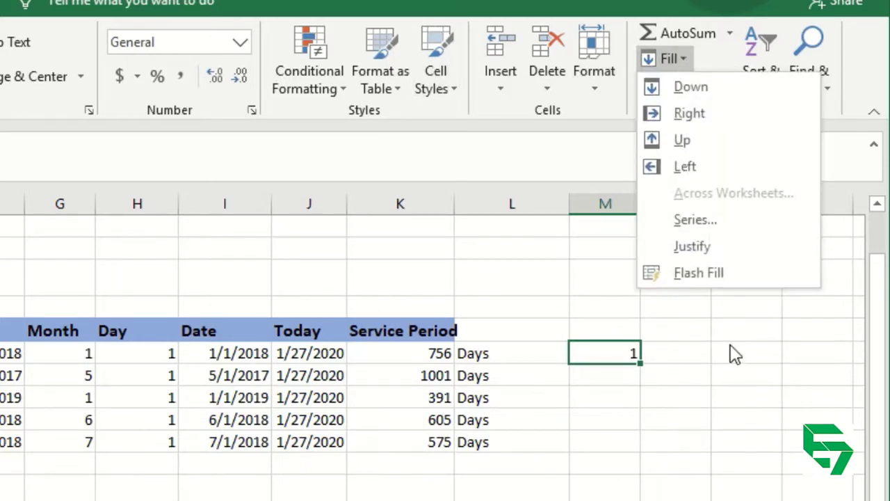
pyautogui.press('Escape')
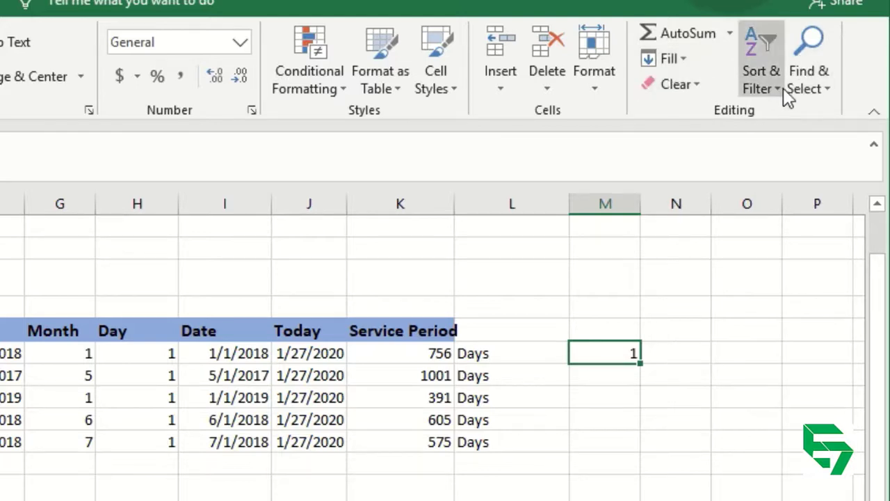
pyautogui.click(684, 58)
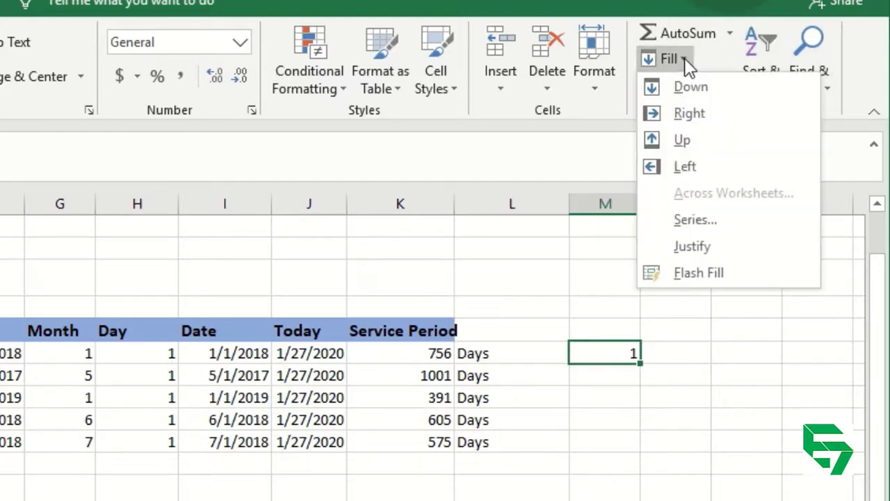
# Step: Create a linear series down column M starting at 1, step 1, stopping at 31
pyautogui.click(701, 219)
pyautogui.moveTo(504, 275); pyautogui.dragTo(337, 282)
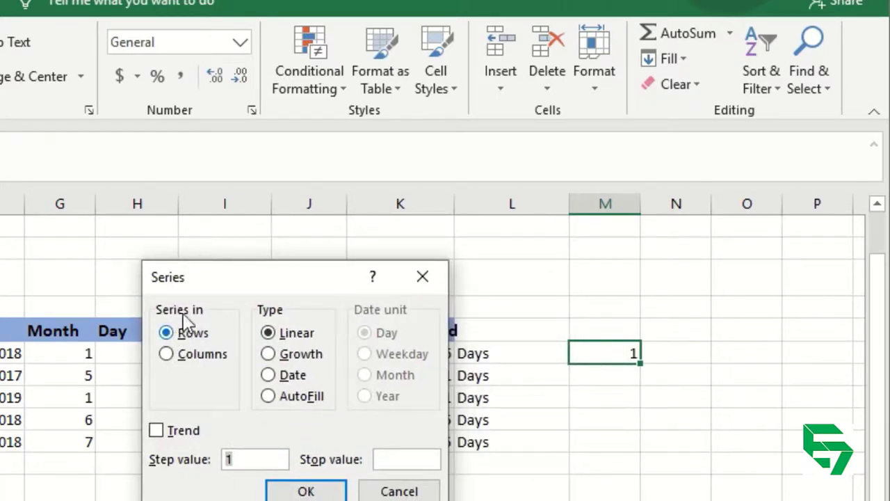
pyautogui.click(182, 362)
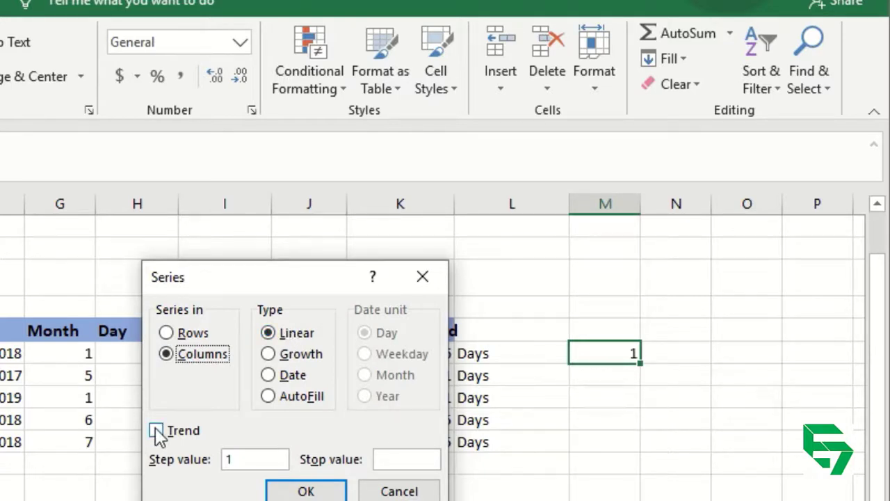
pyautogui.click(240, 459)
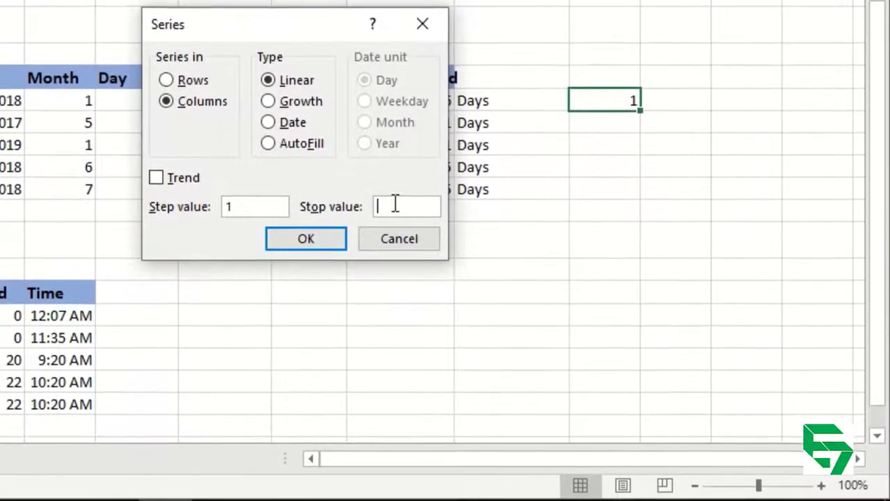
pyautogui.write('31')
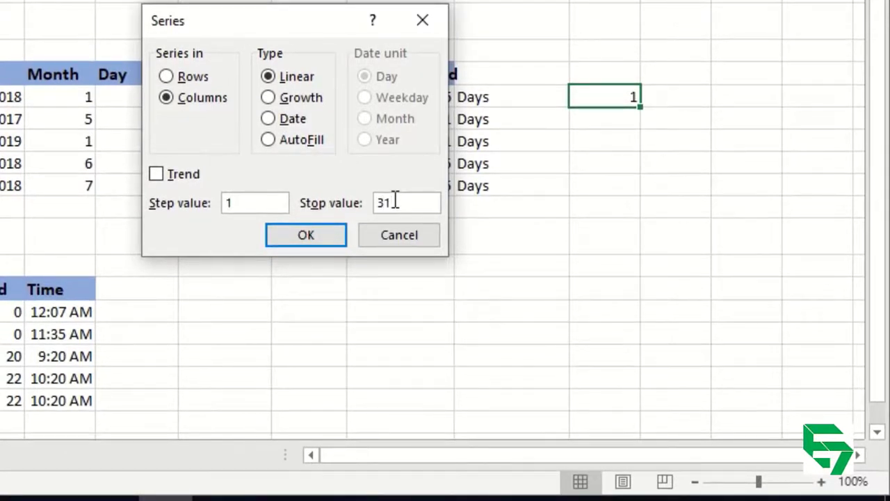
pyautogui.click(330, 234)
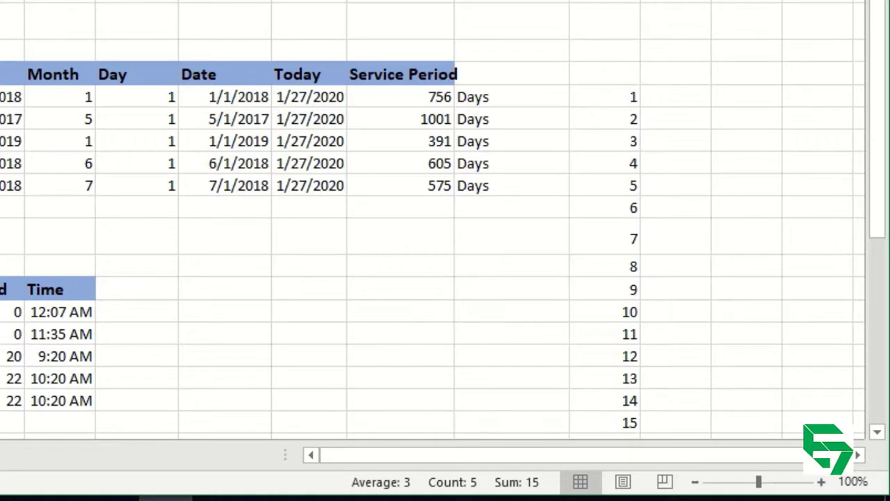
# Step: Type Sunday under Date and autofill it down through Friday
pyautogui.press('Right')
pyautogui.press('Right')
pyautogui.press('Right')
pyautogui.press('Right')
pyautogui.press('Right')
pyautogui.press('Right')
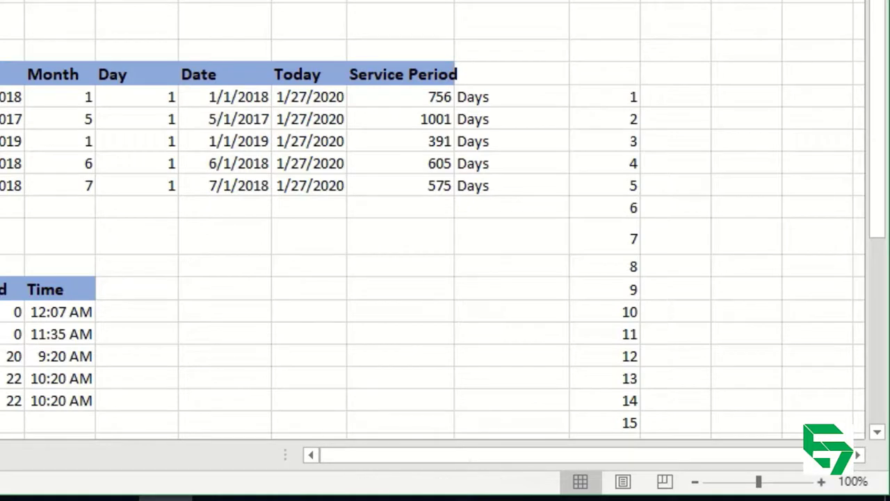
pyautogui.press('Up')
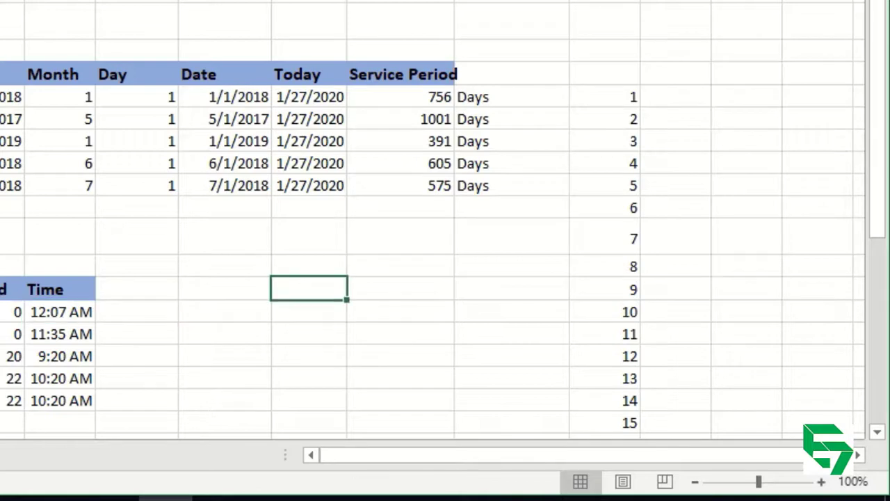
pyautogui.press('Left')
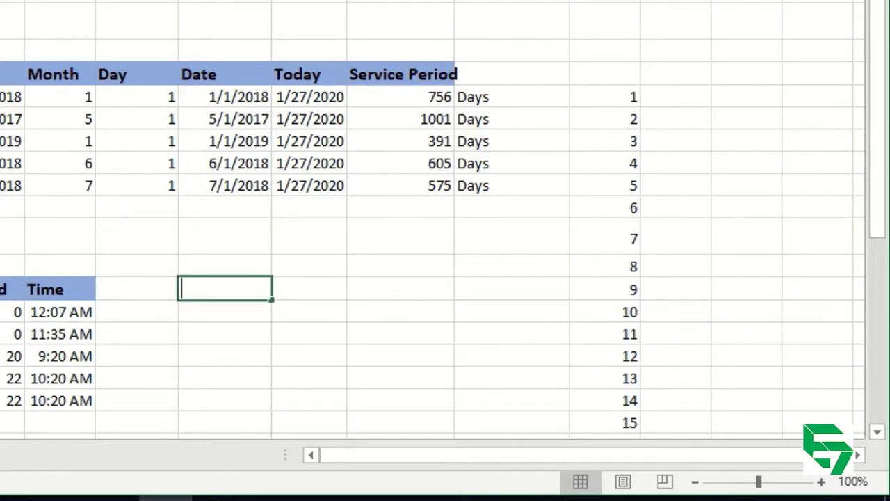
pyautogui.write('Sunday')
pyautogui.press('Return')
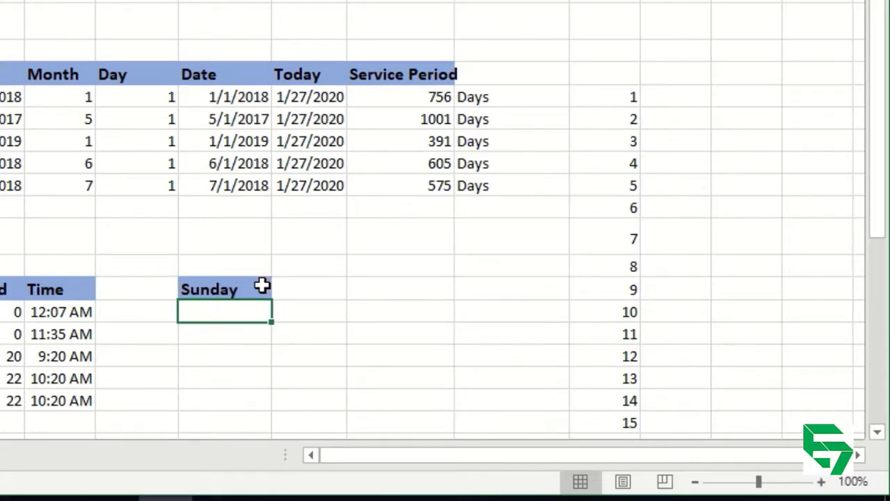
pyautogui.click(263, 289)
pyautogui.moveTo(269, 297); pyautogui.dragTo(254, 418)
# Step: Type Ab-1 two columns over and autofill it down to Ab-6
pyautogui.click(383, 292)
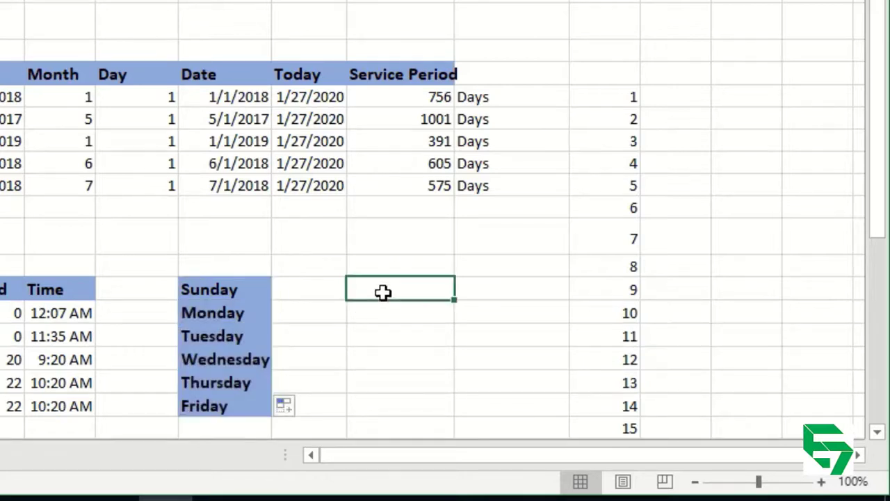
pyautogui.write('Ab')
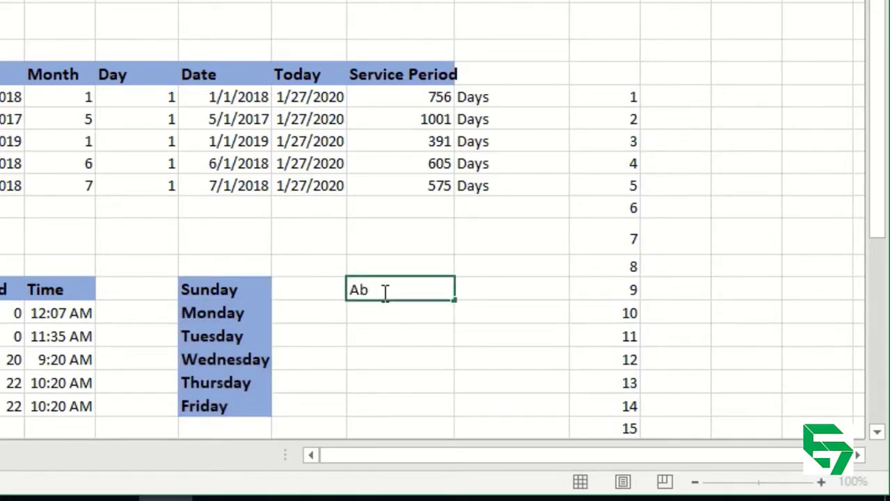
pyautogui.write('-1')
pyautogui.press('Return')
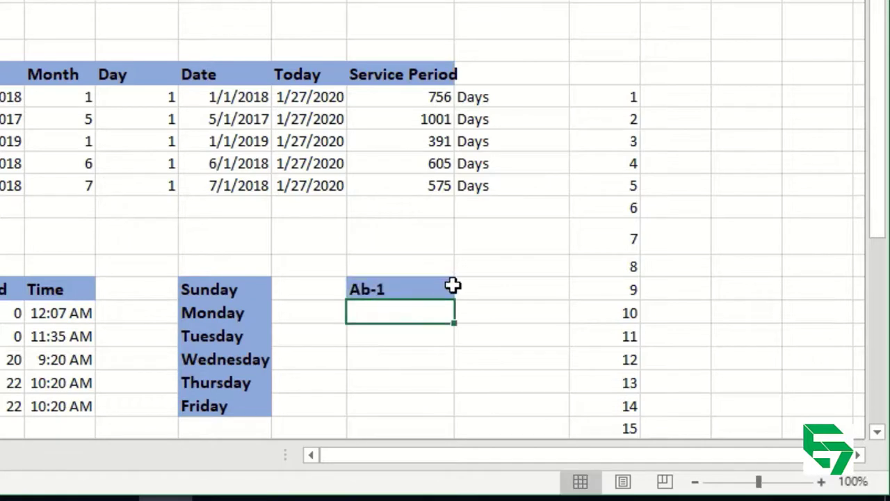
pyautogui.click(435, 289)
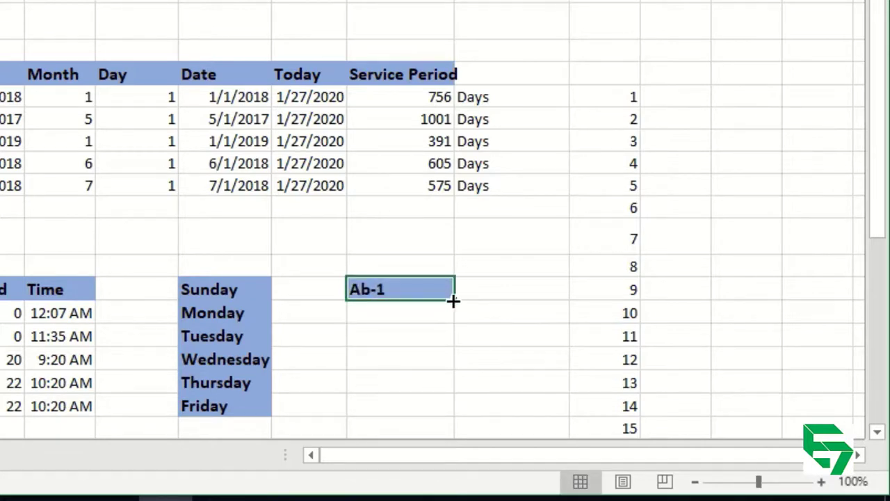
pyautogui.moveTo(453, 301); pyautogui.dragTo(452, 408)
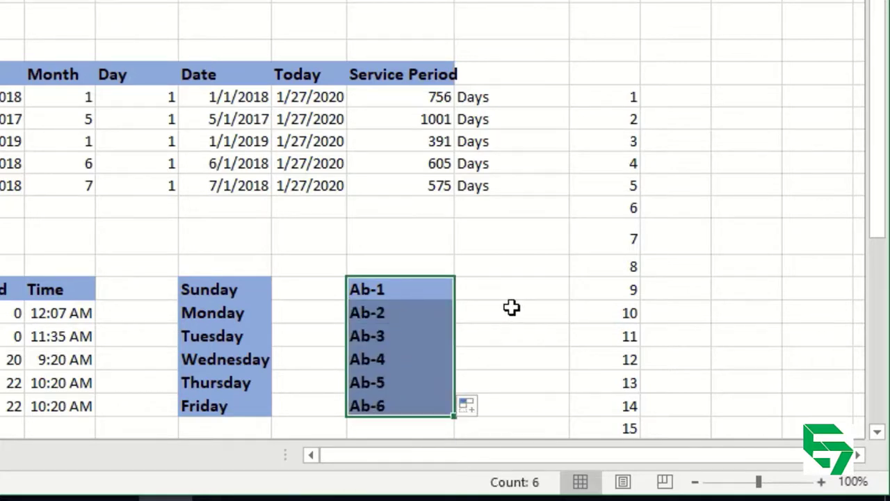
pyautogui.click(511, 308)
# Step: Move between the new lists, ending back on the Sunday cell
pyautogui.press('Left')
pyautogui.press('Left')
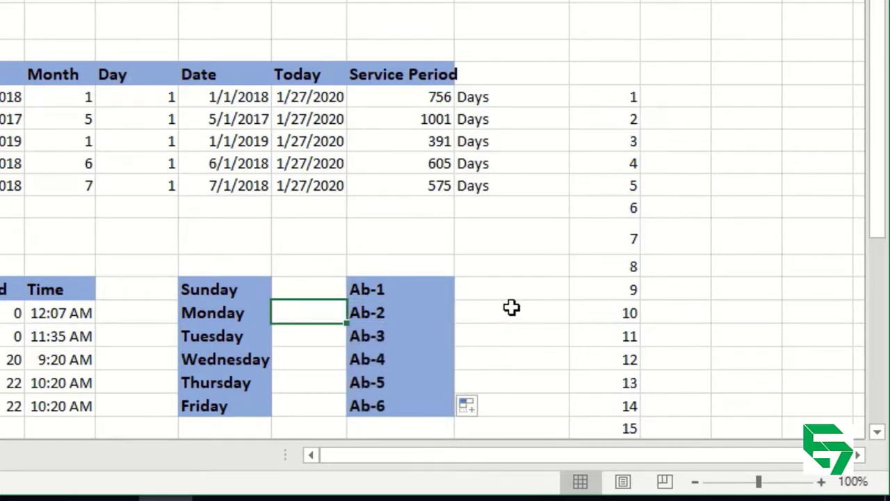
pyautogui.press('Up')
pyautogui.press('Left')
pyautogui.press('Left')
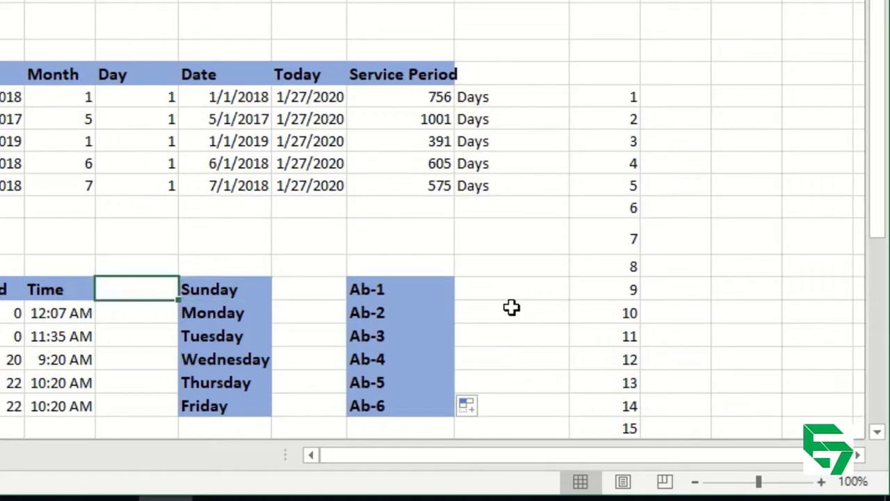
pyautogui.press('Left')
pyautogui.press('Left')
pyautogui.press('Right')
pyautogui.press('Right')
pyautogui.press('Right')
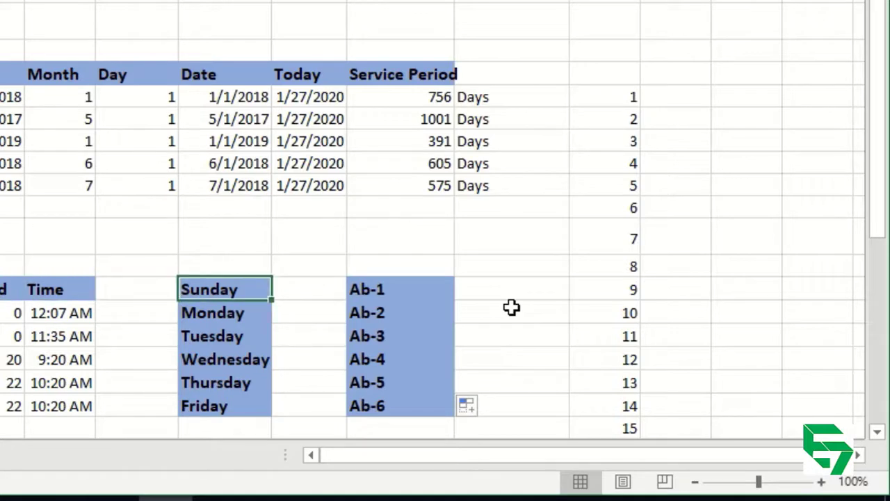
pyautogui.press('Right')
pyautogui.press('Right')
pyautogui.press('Left')
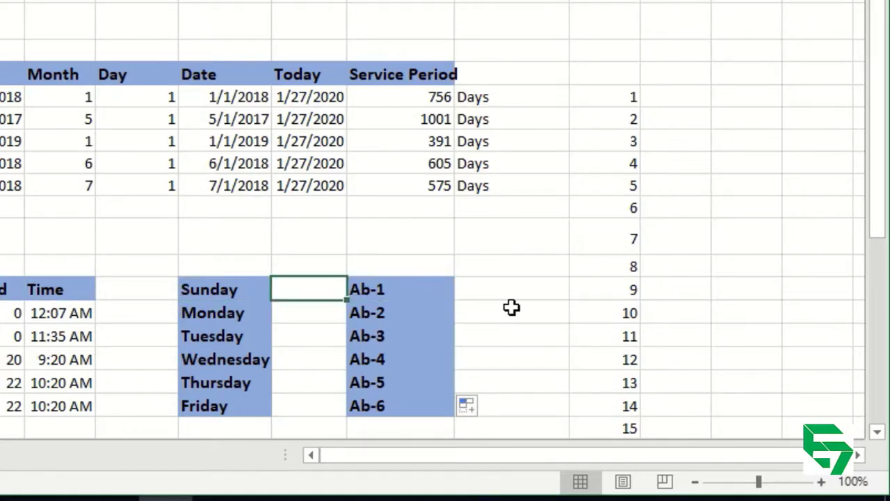
pyautogui.press('Left')
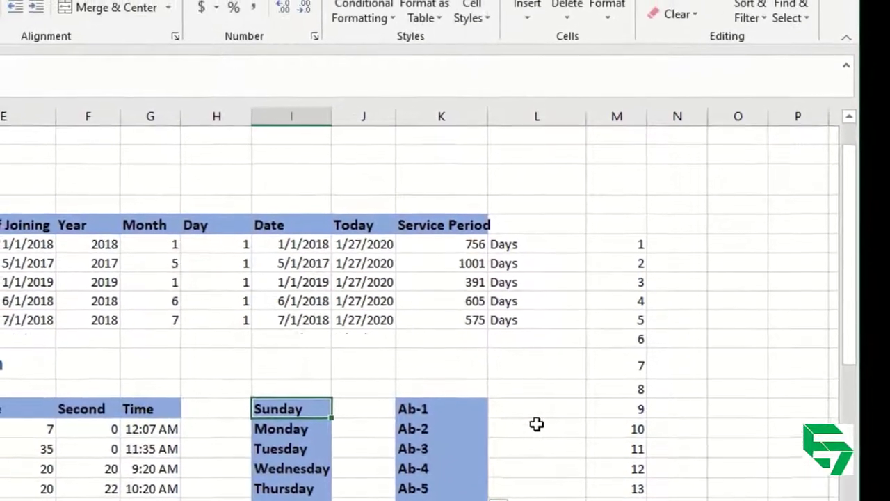
# Step: Select the weekday and Ab lists, clear their formats, then undo the clearing
pyautogui.hotkey('shift', 'Right')
pyautogui.hotkey('shift', 'Right')
pyautogui.hotkey('shift', 'Down')
pyautogui.hotkey('shift', 'Down')
pyautogui.hotkey('shift', 'Down')
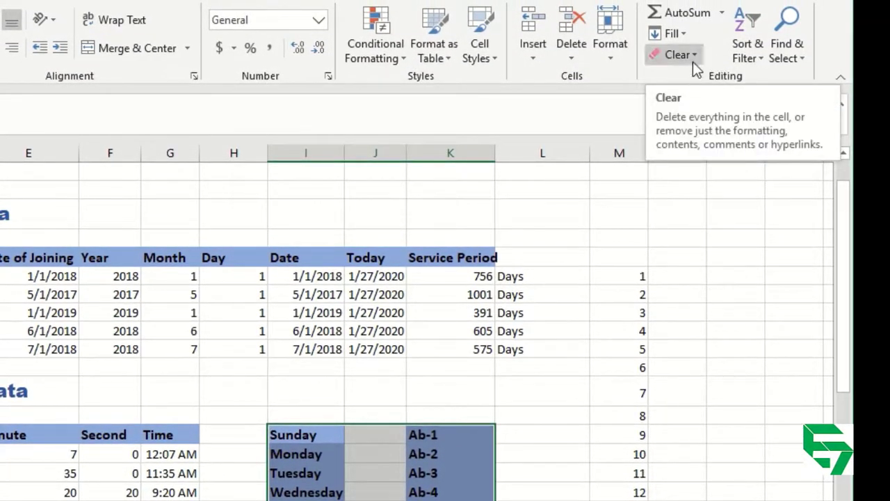
pyautogui.click(693, 62)
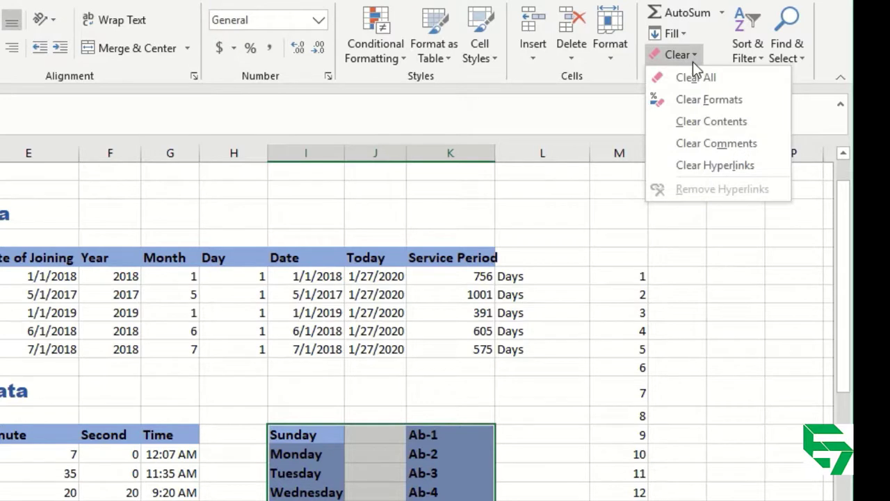
pyautogui.click(694, 98)
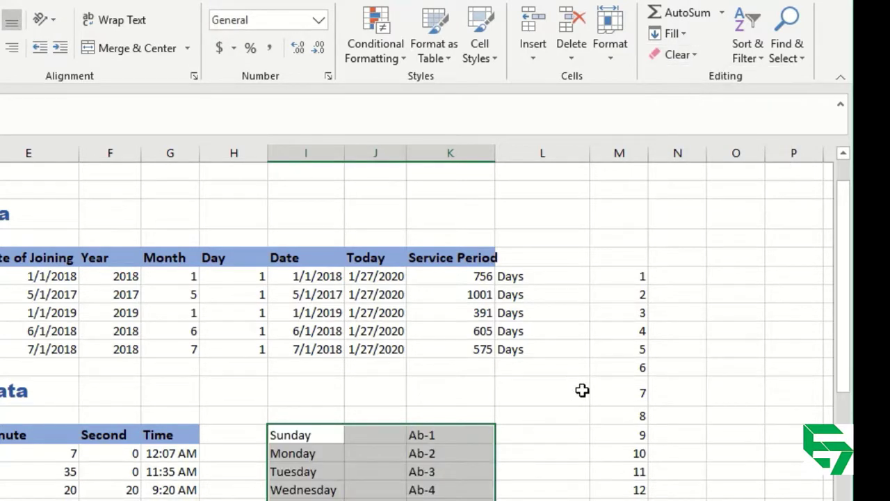
pyautogui.hotkey('ctrl', 'z')
# Step: Use Format Painter to copy a Days cell's format onto Sunday–Friday, then onto Ab-1 through Ab-6
pyautogui.click(552, 386)
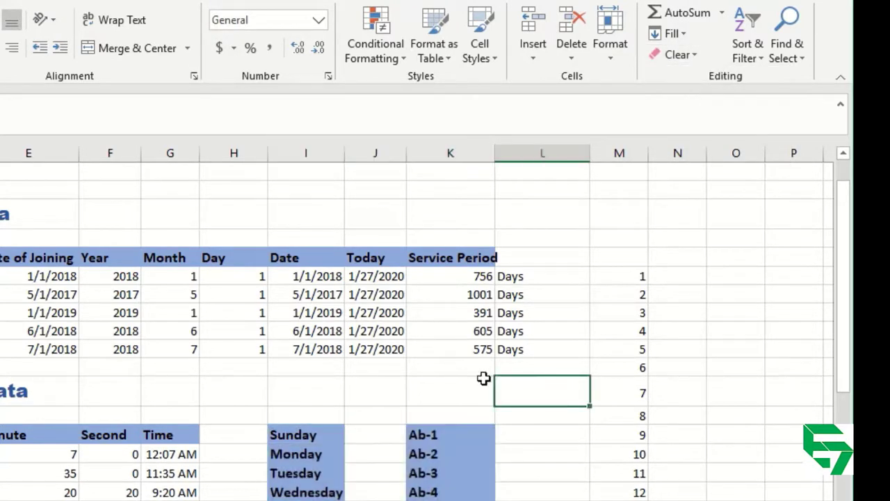
pyautogui.click(376, 339)
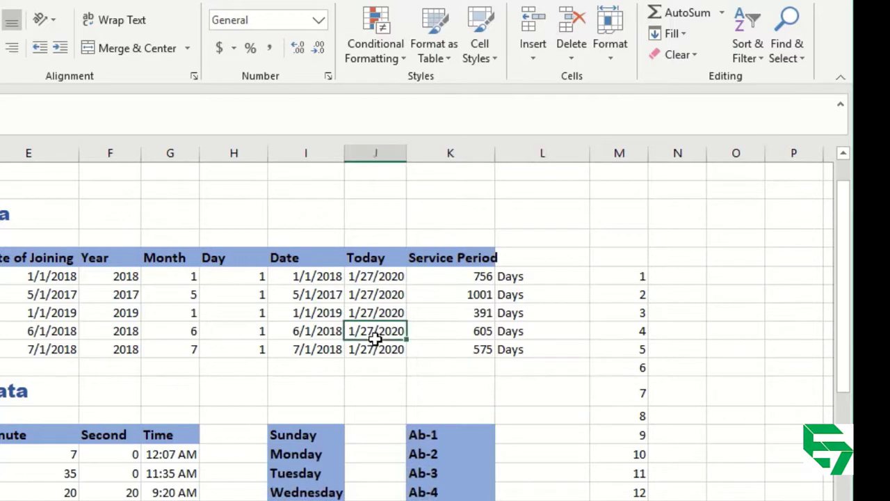
pyautogui.click(527, 334)
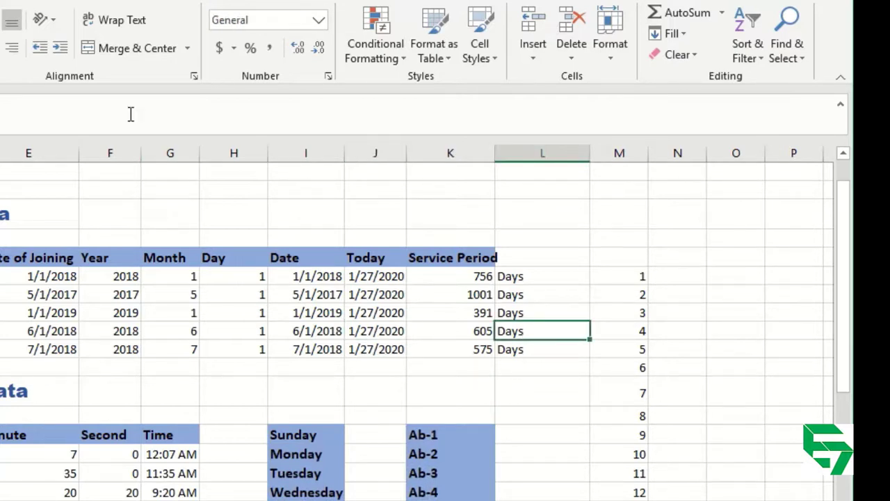
pyautogui.click(0, 55)
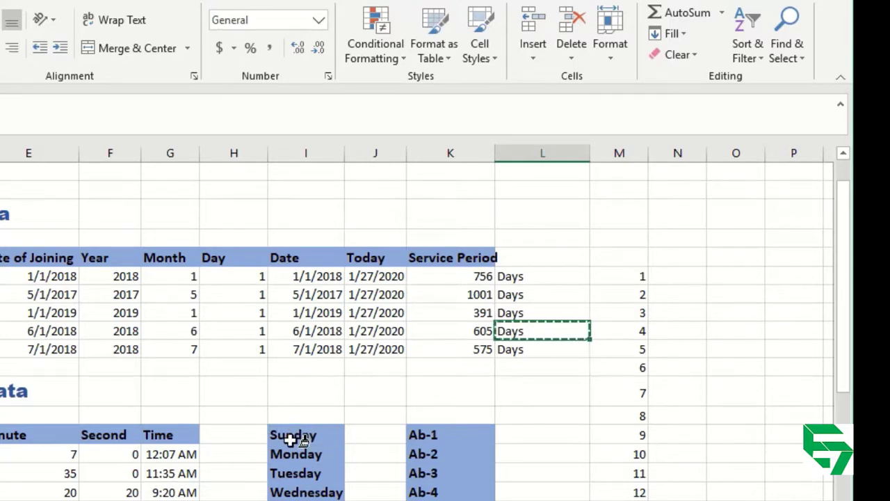
pyautogui.moveTo(293, 438)
pyautogui.mouseDown()
pyautogui.moveTo(298, 473)
pyautogui.moveTo(288, 500)
pyautogui.mouseUp()
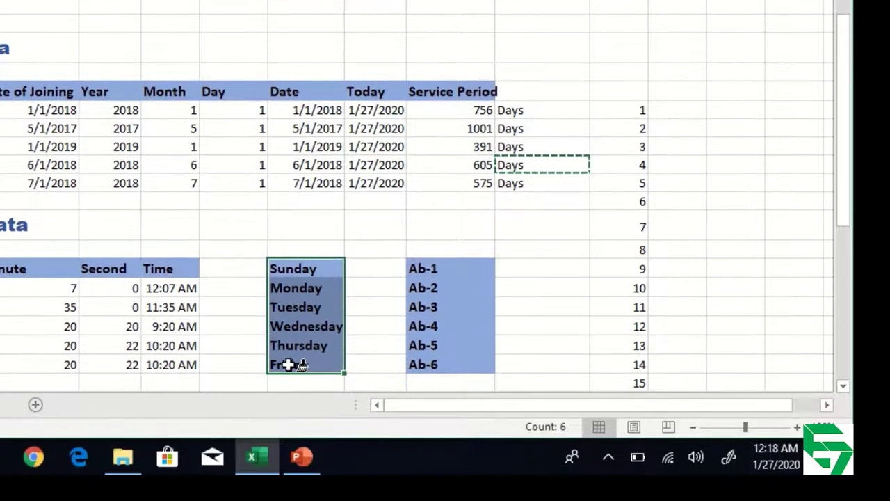
pyautogui.moveTo(288, 364); pyautogui.dragTo(288, 364)
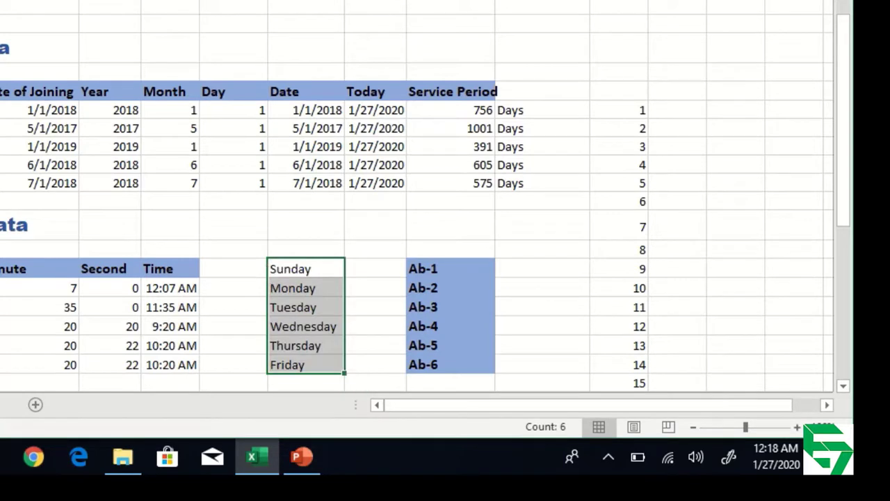
pyautogui.click(0, 0)
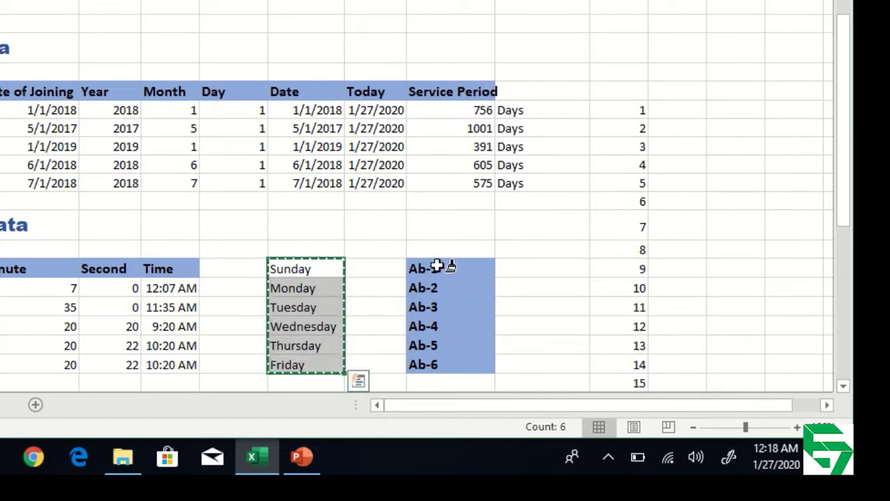
pyautogui.moveTo(436, 267); pyautogui.dragTo(442, 366)
pyautogui.press('Right')
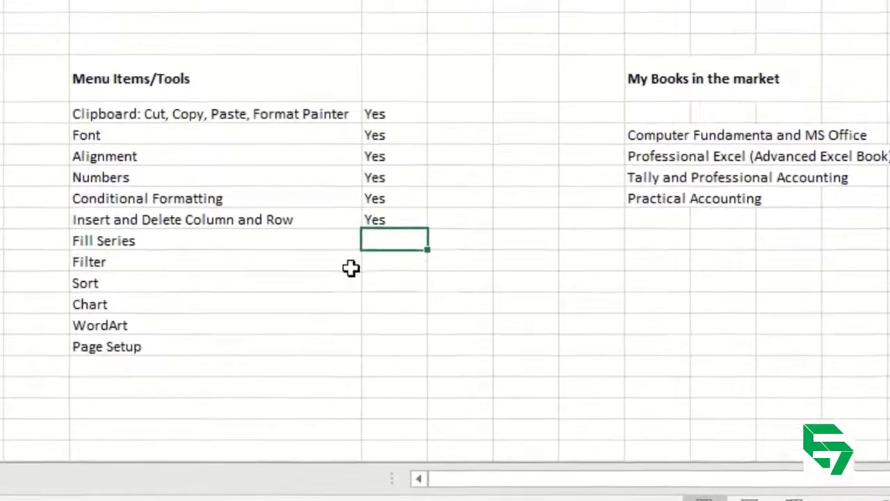
# Step: Enter Yes beside Fill Series, then move down to the row beside Chart
pyautogui.write('Yes')
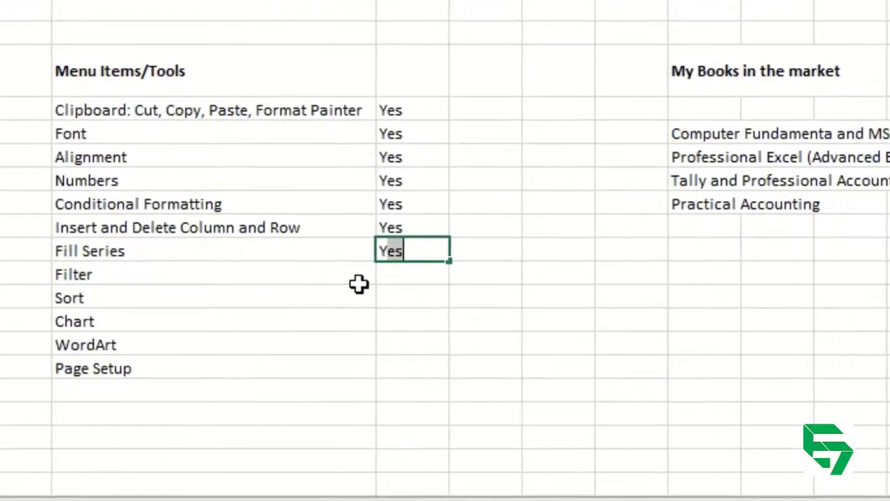
pyautogui.press('Return')
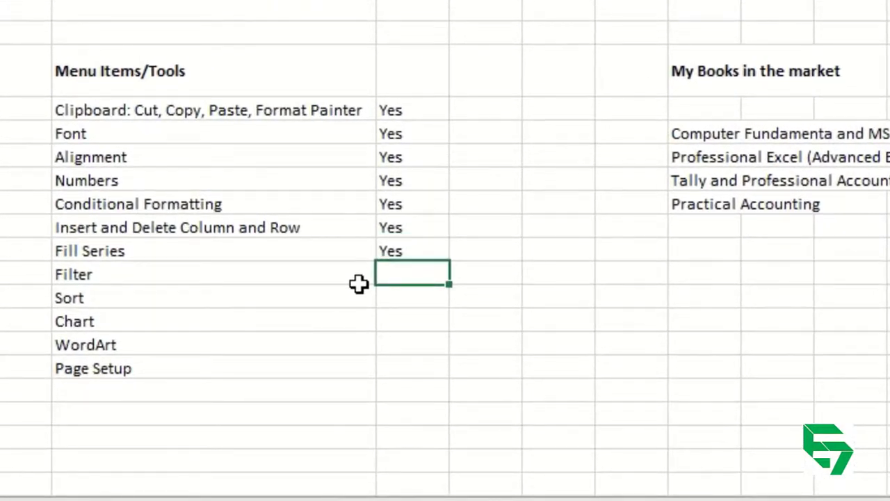
pyautogui.press('Return')
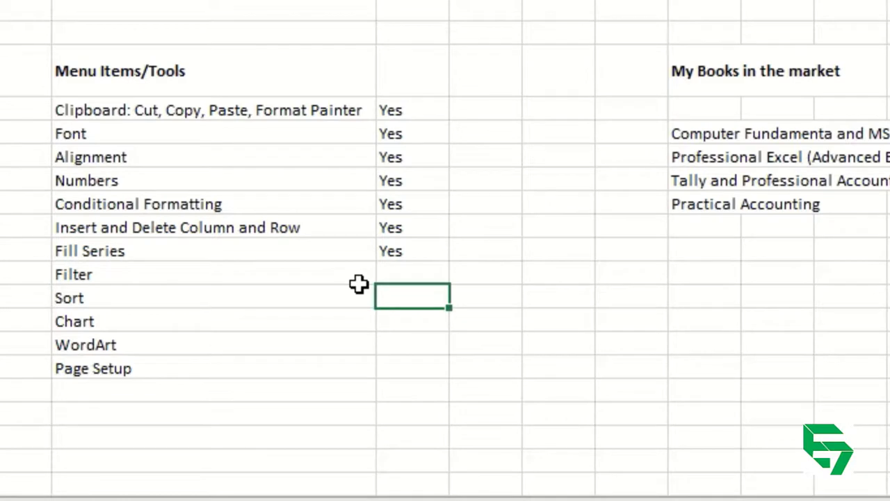
pyautogui.press('Return')
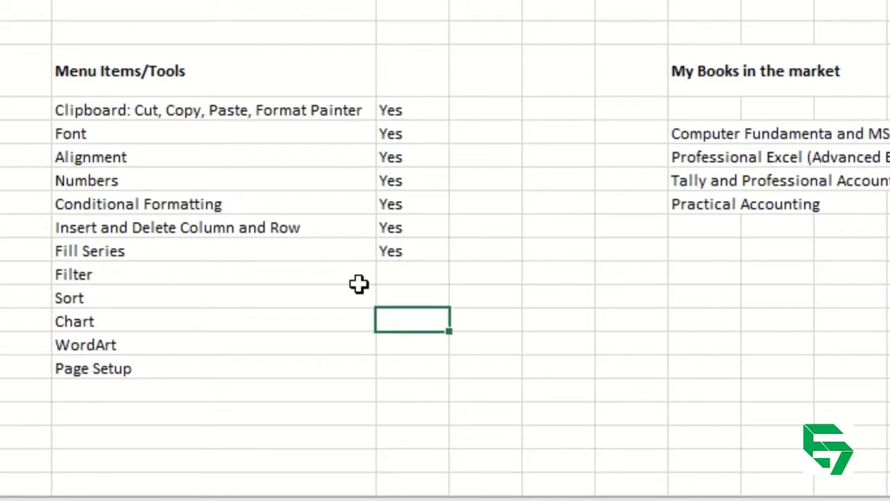